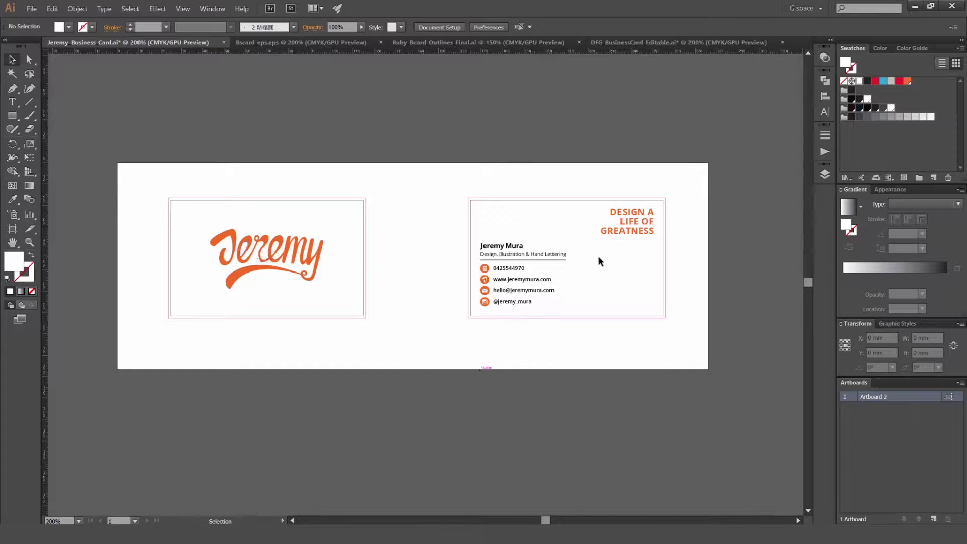
Step: Browse the open example business card files, ending on the orange lettering example
{"action": "left_click", "coordinate": [309, 43]}
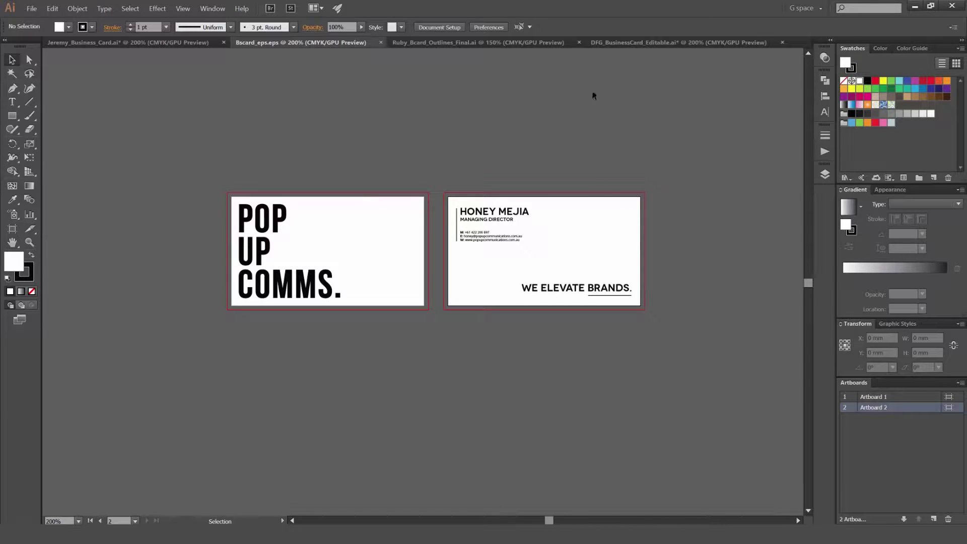
{"action": "left_click", "coordinate": [510, 45]}
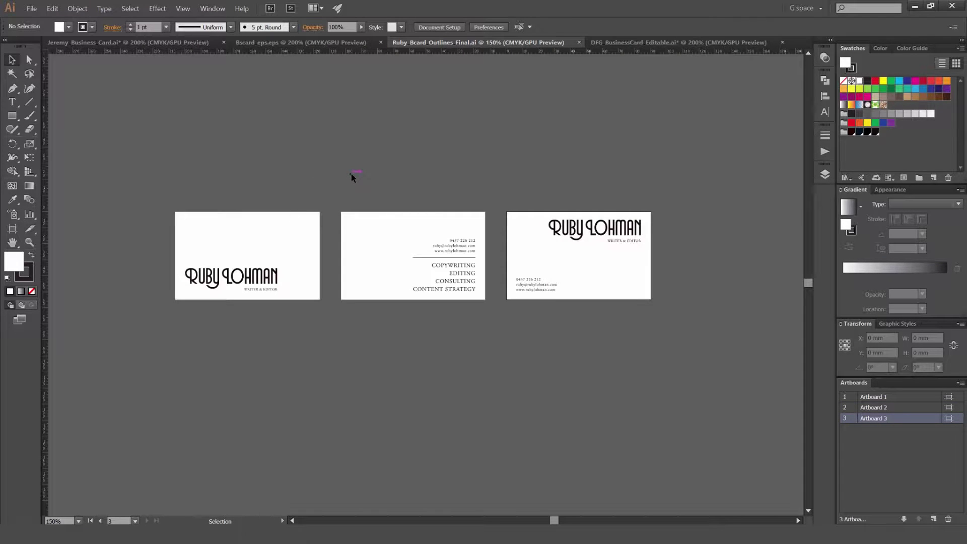
{"action": "left_click", "coordinate": [681, 42]}
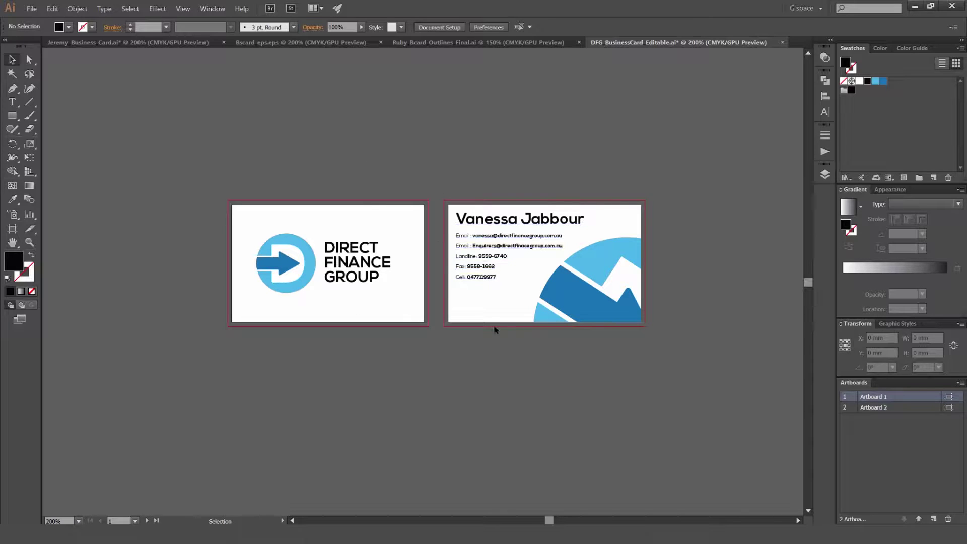
{"action": "left_click", "coordinate": [191, 43]}
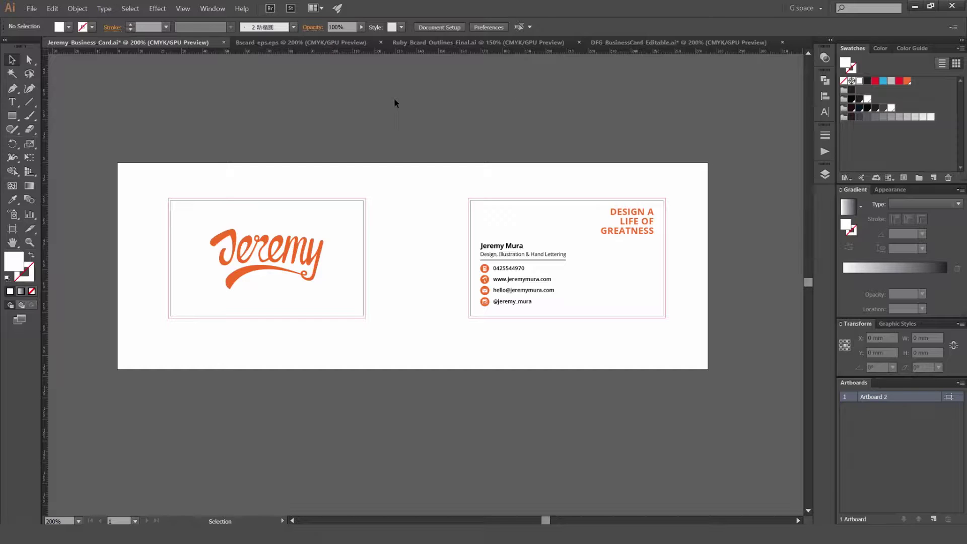
Step: Start a new document named Business Card, 100 × 55 mm with 2 mm bleed
{"action": "key", "text": "a"}
{"action": "key", "text": "ctrl+n"}
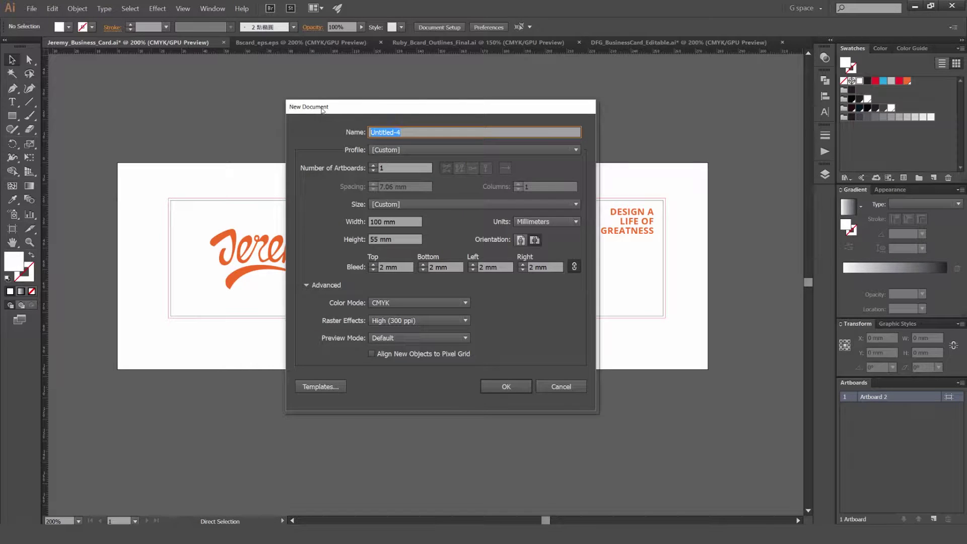
{"action": "type", "text": "Business Card"}
{"action": "left_click", "coordinate": [381, 222]}
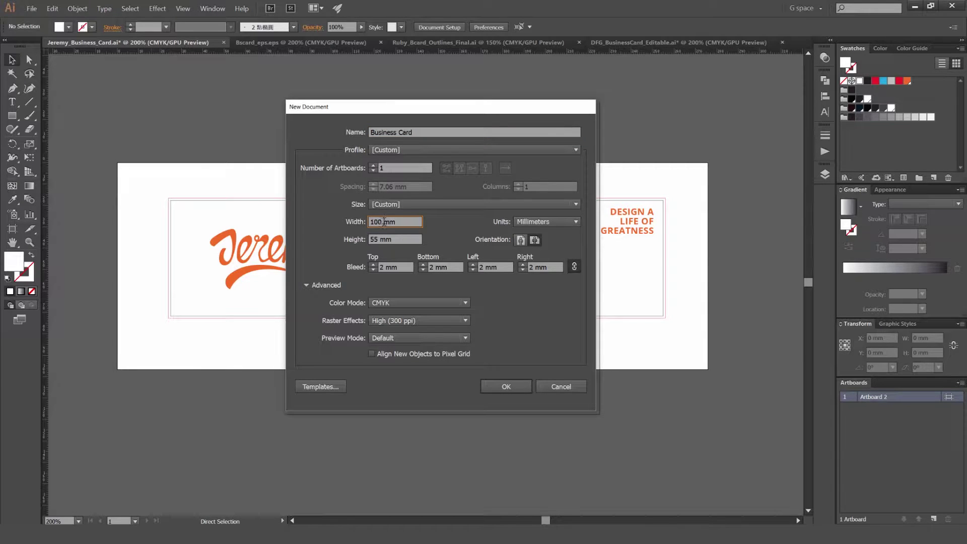
{"action": "left_click", "coordinate": [416, 237]}
{"action": "left_click", "coordinate": [403, 221]}
{"action": "left_click", "coordinate": [381, 267]}
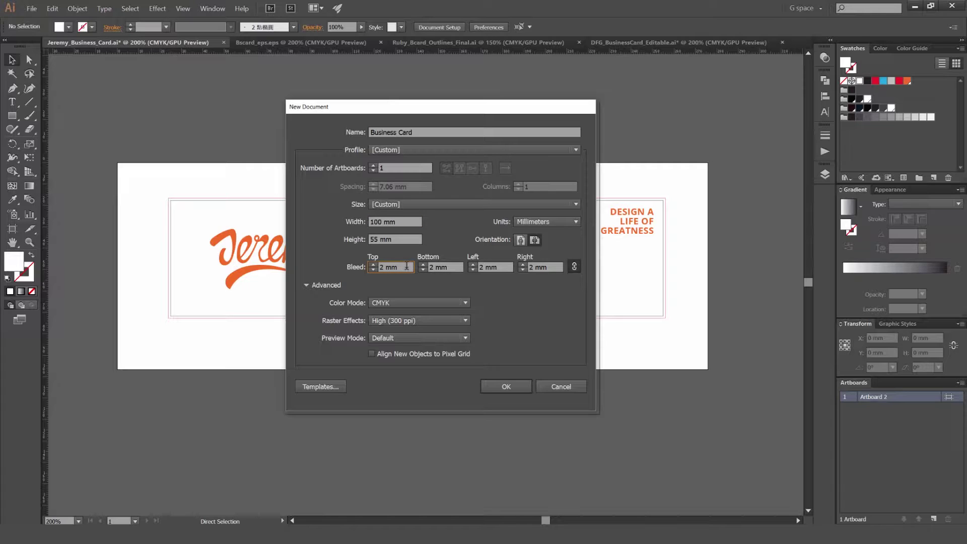
Step: Keep CMYK colour mode and High (300 ppi) raster effects, and create the document
{"action": "left_click", "coordinate": [400, 302]}
{"action": "left_click", "coordinate": [401, 304]}
{"action": "left_click", "coordinate": [401, 304]}
{"action": "left_click", "coordinate": [392, 303]}
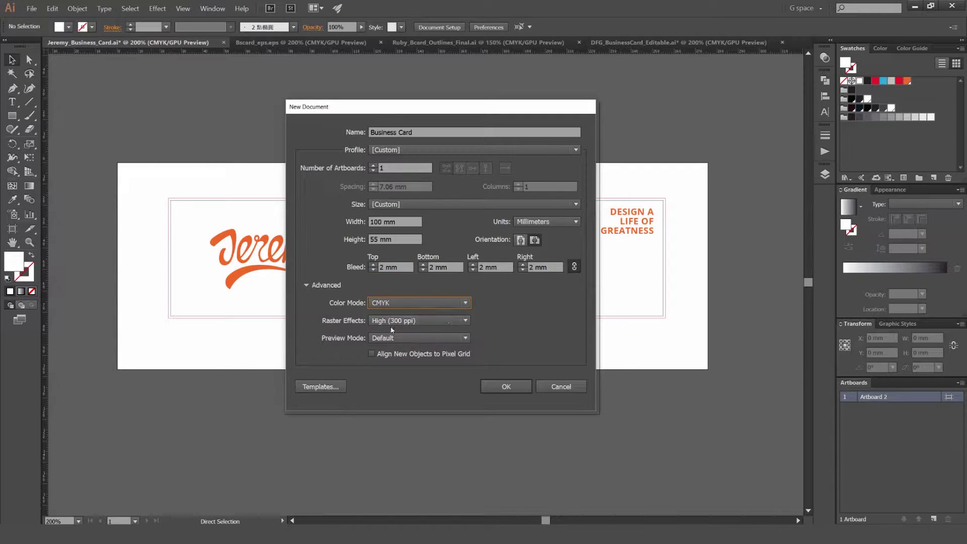
{"action": "left_click", "coordinate": [396, 321]}
{"action": "left_click", "coordinate": [407, 334]}
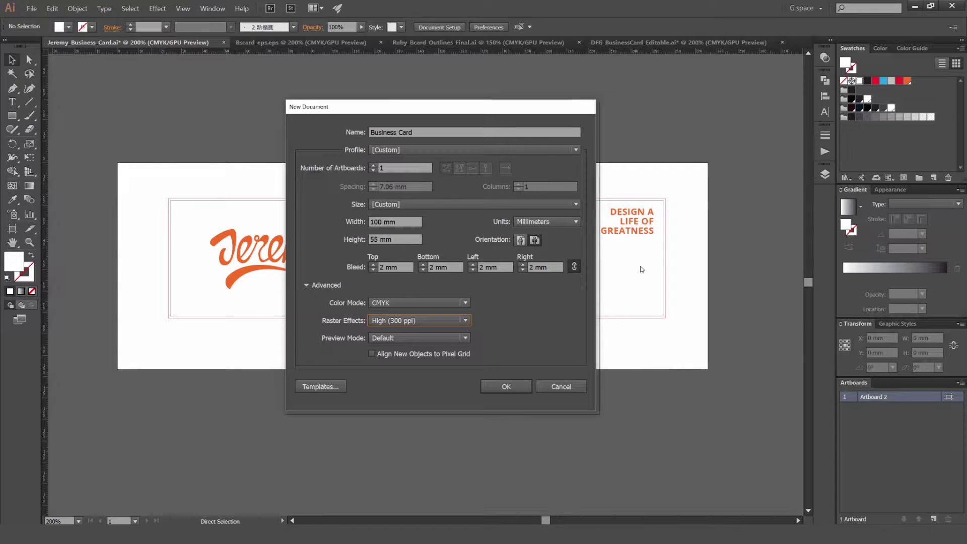
{"action": "key", "text": "alt+Down"}
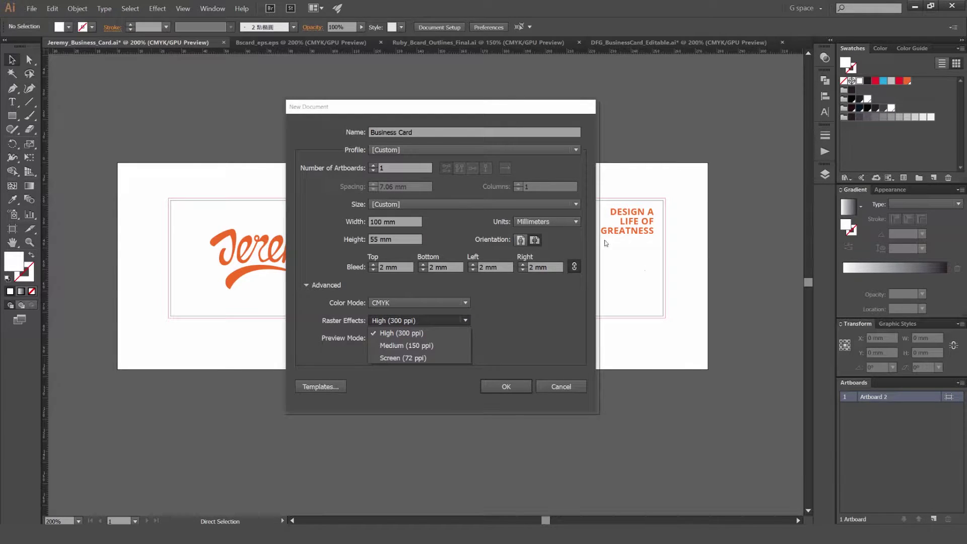
{"action": "key", "text": "Escape"}
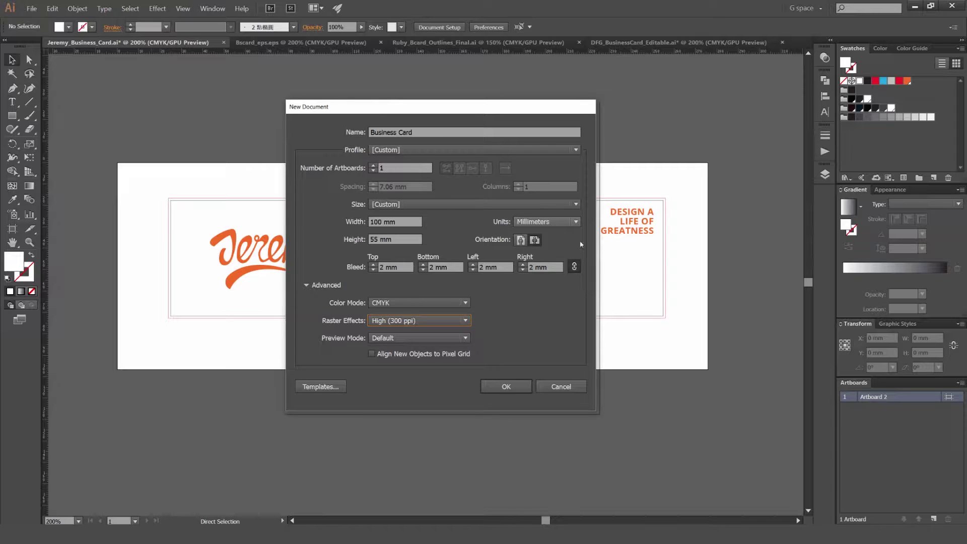
{"action": "left_click", "coordinate": [506, 386]}
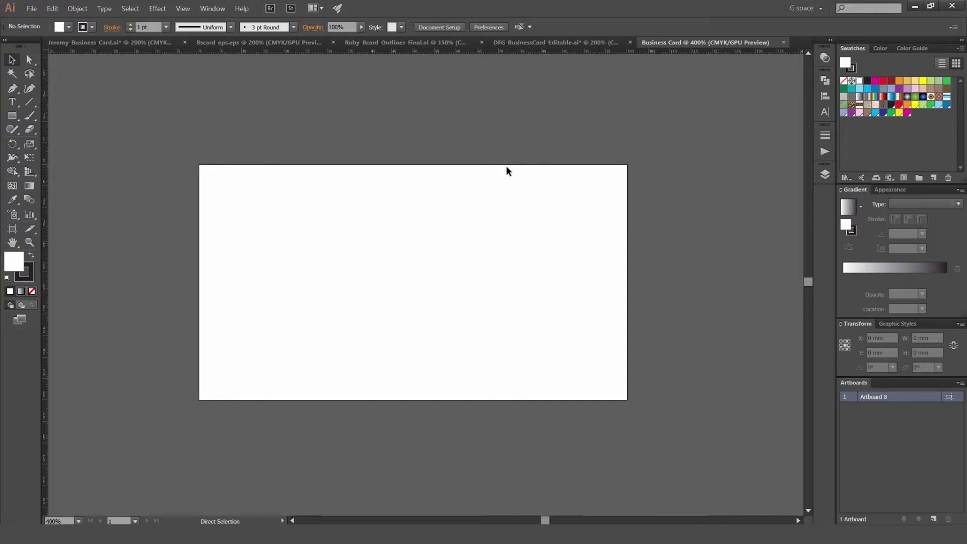
Step: Paste the yellow-and-black King logo and scale it down to the left of the artboard
{"action": "scroll", "coordinate": [299, 156], "scroll_direction": "up", "scroll_amount": 4}
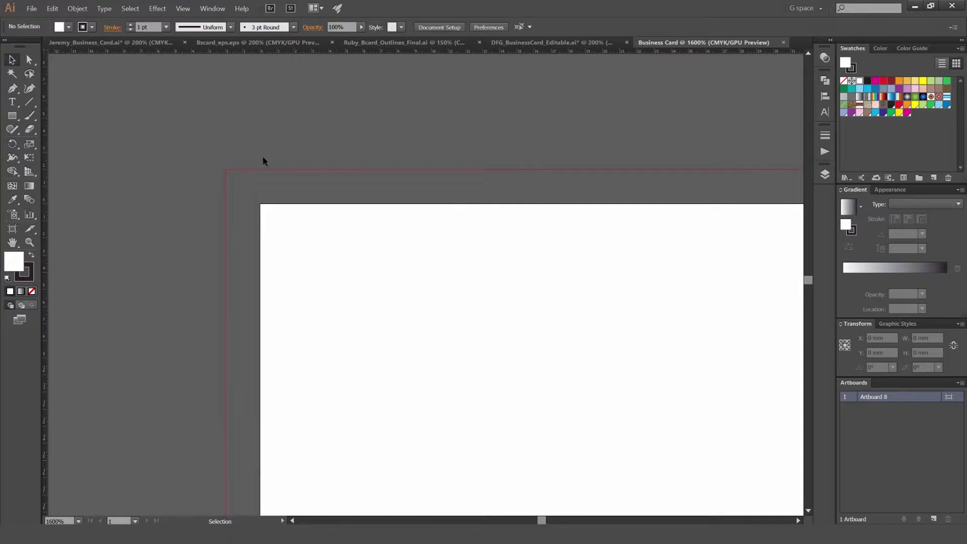
{"action": "scroll", "coordinate": [246, 190], "scroll_direction": "down", "scroll_amount": 5}
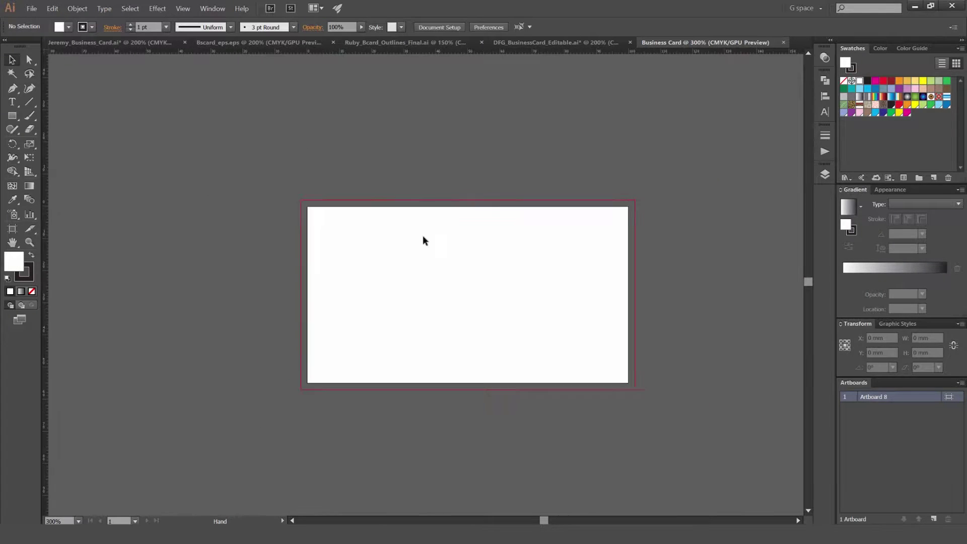
{"action": "scroll", "coordinate": [430, 263], "scroll_direction": "up", "scroll_amount": 1}
{"action": "scroll", "coordinate": [410, 252], "scroll_direction": "down", "scroll_amount": 2}
{"action": "key", "text": "a"}
{"action": "key", "text": "ctrl+v"}
{"action": "key", "text": "v"}
{"action": "scroll", "coordinate": [475, 269], "scroll_direction": "down", "scroll_amount": 1}
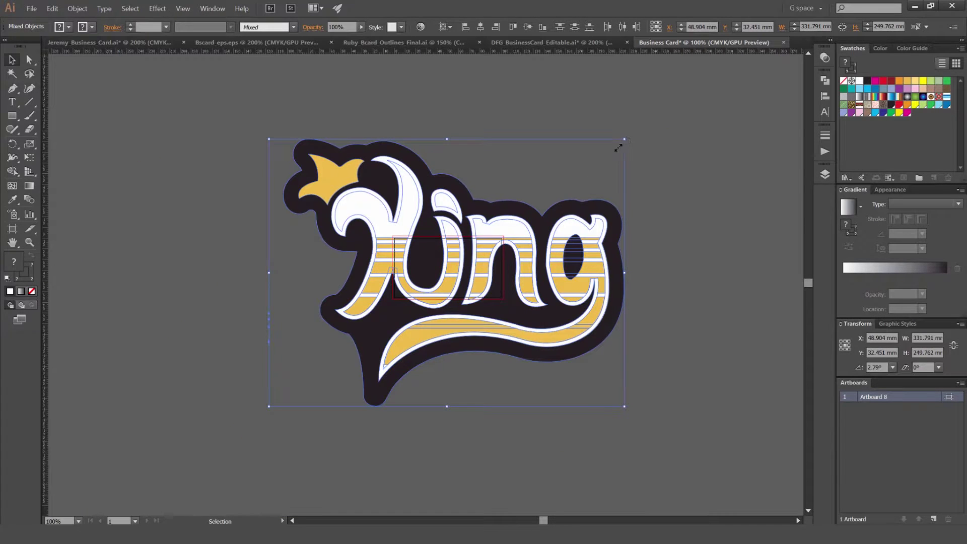
{"action": "left_click_drag", "start_coordinate": [619, 148], "coordinate": [338, 265]}
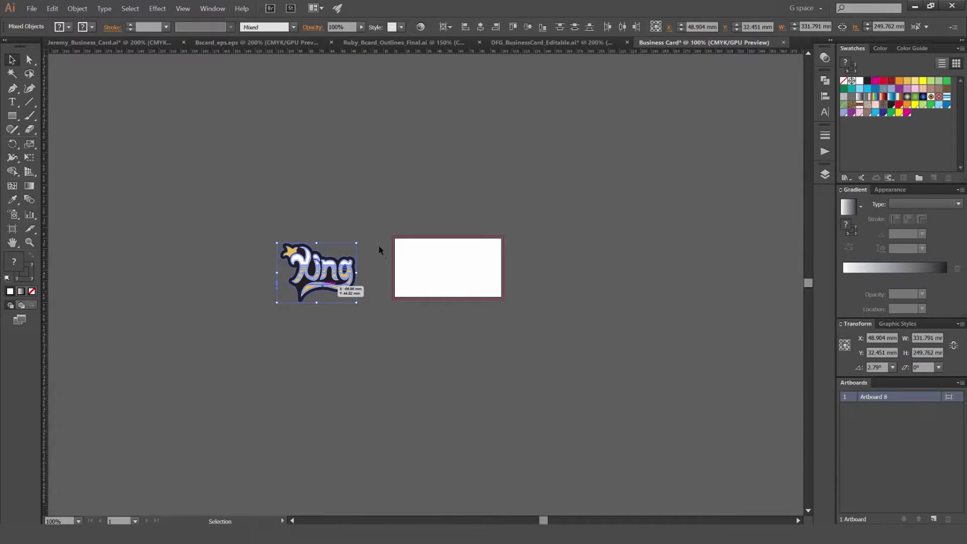
{"action": "scroll", "coordinate": [383, 267], "scroll_direction": "up", "scroll_amount": 1}
{"action": "left_click", "coordinate": [378, 282]}
{"action": "scroll", "coordinate": [372, 298], "scroll_direction": "up", "scroll_amount": 2}
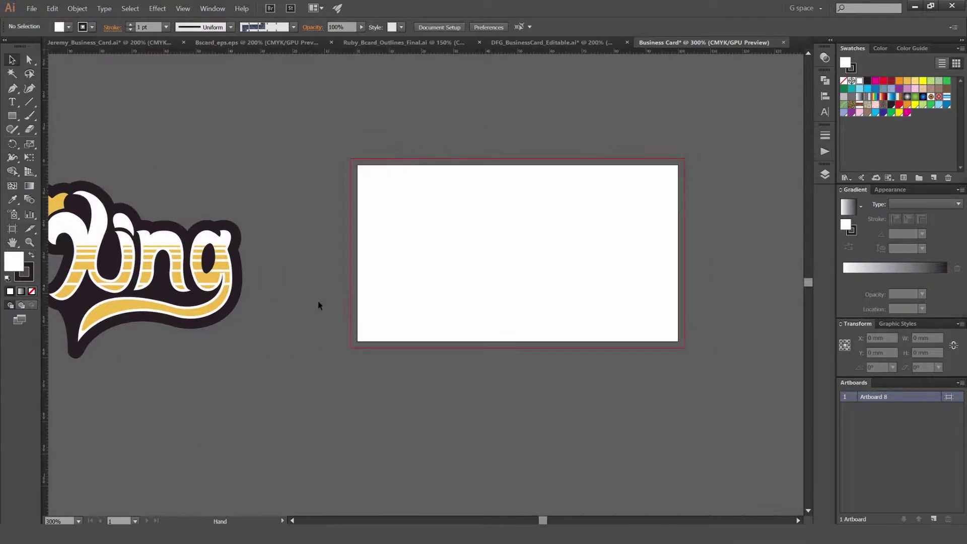
Step: Draw a rectangle over the card artboard and fill it with the logo's yellow
{"action": "key", "text": "m"}
{"action": "left_click_drag", "start_coordinate": [351, 159], "coordinate": [662, 334]}
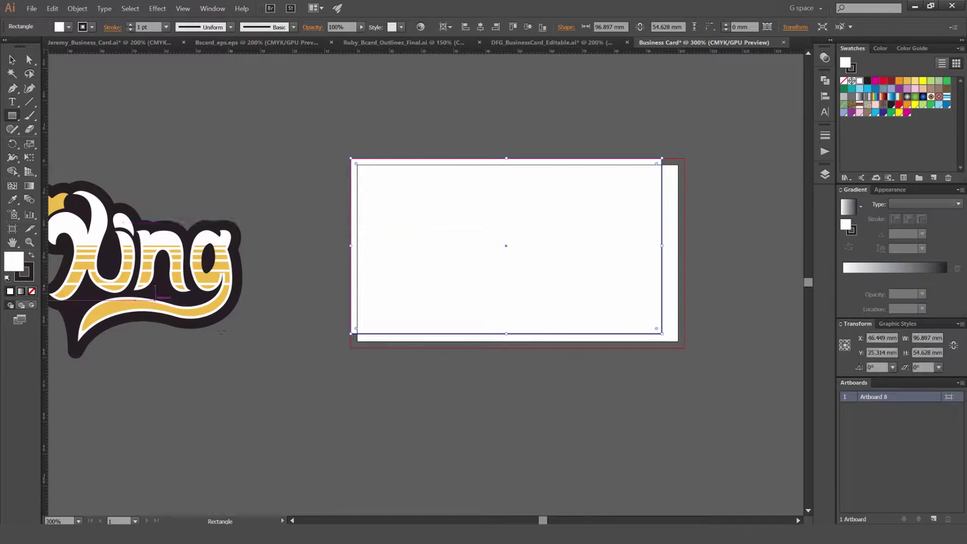
{"action": "key", "text": "i"}
{"action": "left_click", "coordinate": [216, 310]}
{"action": "key", "text": "v"}
{"action": "left_click", "coordinate": [476, 158]}
{"action": "left_click_drag", "start_coordinate": [476, 196], "coordinate": [492, 206]}
Step: Stretch the yellow rectangle's top-left and bottom-right corners out to the bleed corners
{"action": "scroll", "coordinate": [415, 197], "scroll_direction": "up", "scroll_amount": 2}
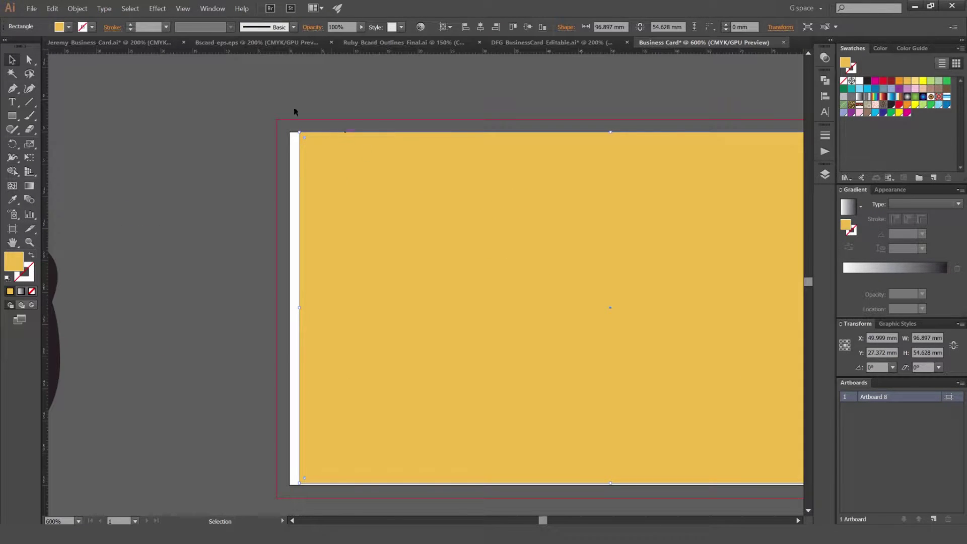
{"action": "left_click_drag", "start_coordinate": [299, 132], "coordinate": [275, 120]}
{"action": "scroll", "coordinate": [173, 71], "scroll_direction": "down", "scroll_amount": 3}
{"action": "scroll", "coordinate": [173, 71], "scroll_direction": "right", "scroll_amount": 6}
{"action": "scroll", "coordinate": [584, 359], "scroll_direction": "up", "scroll_amount": 2}
{"action": "left_click_drag", "start_coordinate": [540, 320], "coordinate": [587, 354]}
{"action": "scroll", "coordinate": [562, 331], "scroll_direction": "down", "scroll_amount": 5}
{"action": "left_click", "coordinate": [440, 232]}
{"action": "scroll", "coordinate": [501, 229], "scroll_direction": "down", "scroll_amount": 1}
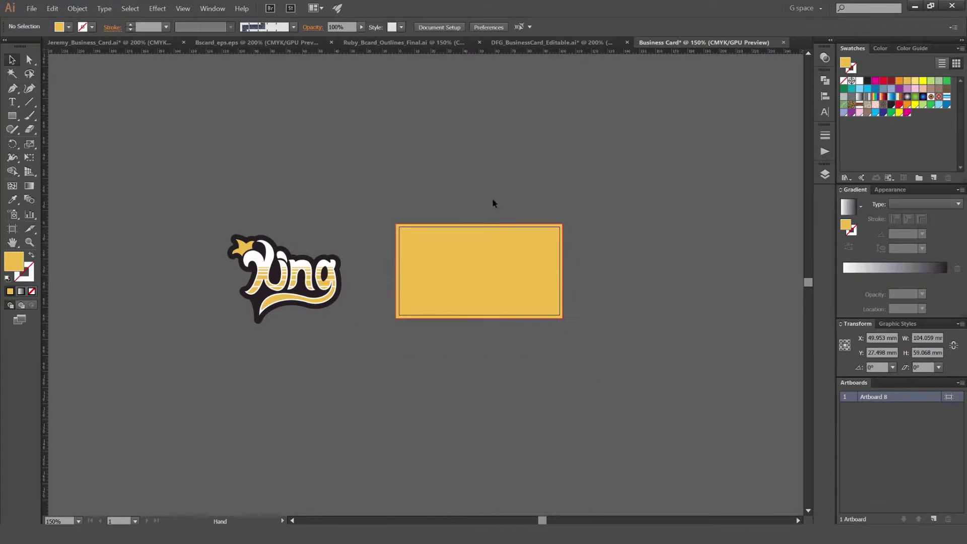
{"action": "scroll", "coordinate": [459, 213], "scroll_direction": "up", "scroll_amount": 3}
{"action": "left_click_drag", "start_coordinate": [459, 212], "coordinate": [447, 205]}
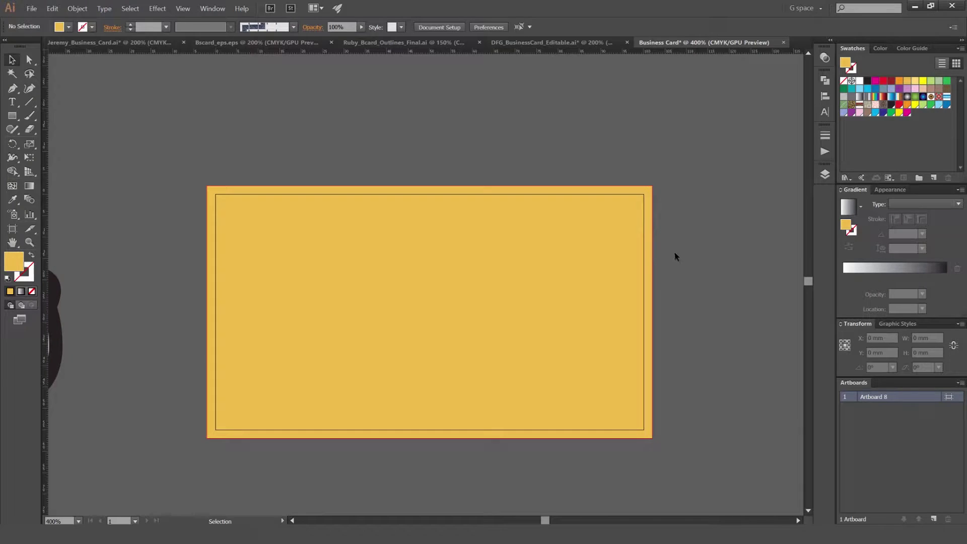
Step: Adjust the top-right corner so the yellow background reaches the 2 mm bleed edge
{"action": "scroll", "coordinate": [655, 237], "scroll_direction": "up", "scroll_amount": 1, "text": "alt"}
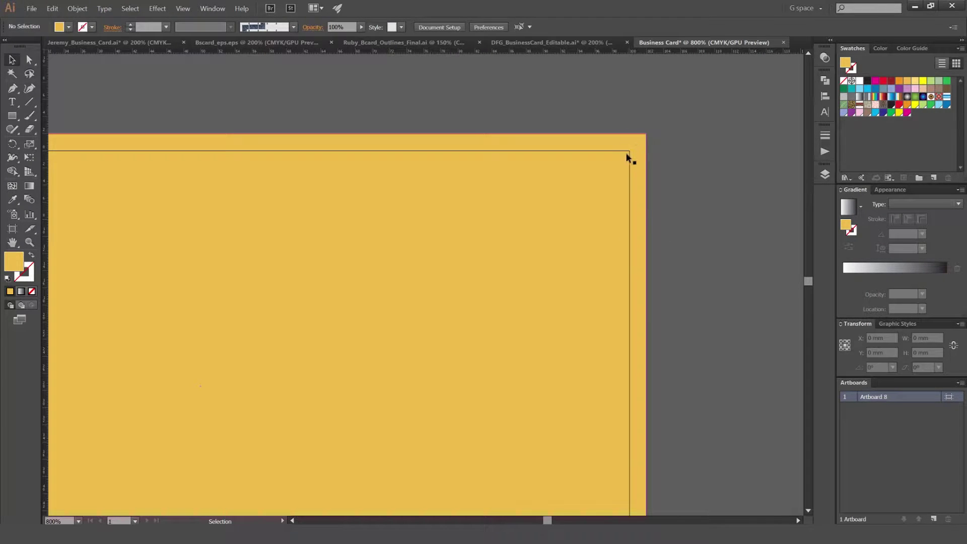
{"action": "scroll", "coordinate": [631, 151], "scroll_direction": "up", "scroll_amount": 1}
{"action": "scroll", "coordinate": [648, 156], "scroll_direction": "down", "scroll_amount": 2}
{"action": "left_click", "coordinate": [648, 148]}
{"action": "left_click_drag", "start_coordinate": [650, 141], "coordinate": [639, 152]}
{"action": "scroll", "coordinate": [653, 158], "scroll_direction": "up", "scroll_amount": 4, "text": "alt"}
{"action": "scroll", "coordinate": [609, 197], "scroll_direction": "down", "scroll_amount": 4, "text": "alt"}
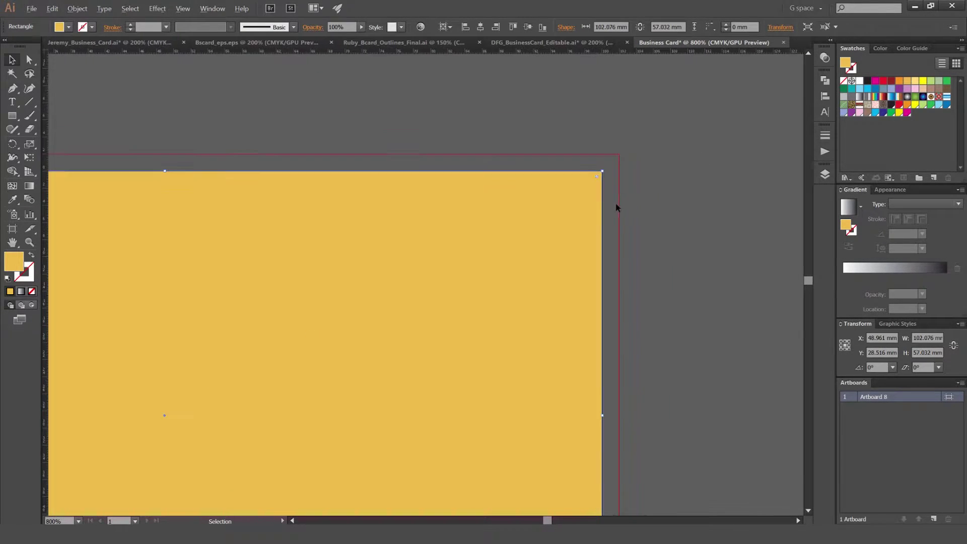
{"action": "left_click_drag", "start_coordinate": [610, 176], "coordinate": [619, 166]}
{"action": "scroll", "coordinate": [604, 194], "scroll_direction": "down", "scroll_amount": 2, "text": "alt"}
{"action": "left_click", "coordinate": [627, 162]}
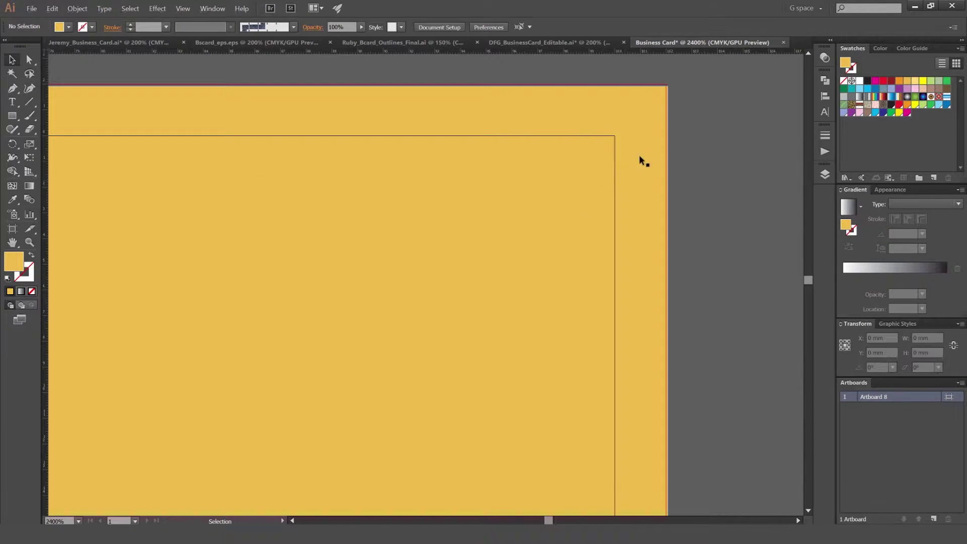
{"action": "scroll", "coordinate": [627, 162], "scroll_direction": "down", "scroll_amount": 3, "text": "alt"}
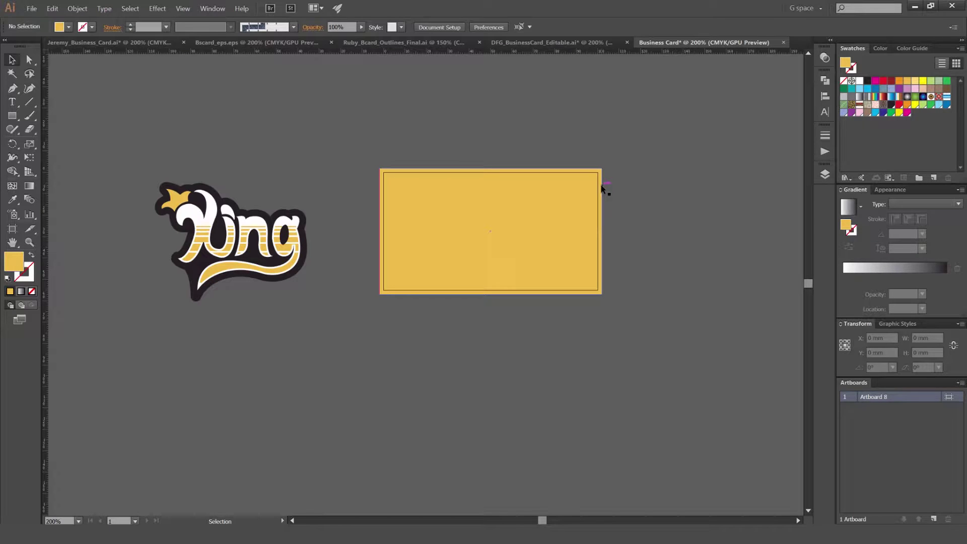
{"action": "scroll", "coordinate": [423, 201], "scroll_direction": "right", "scroll_amount": 5}
{"action": "scroll", "coordinate": [507, 228], "scroll_direction": "left", "scroll_amount": 5}
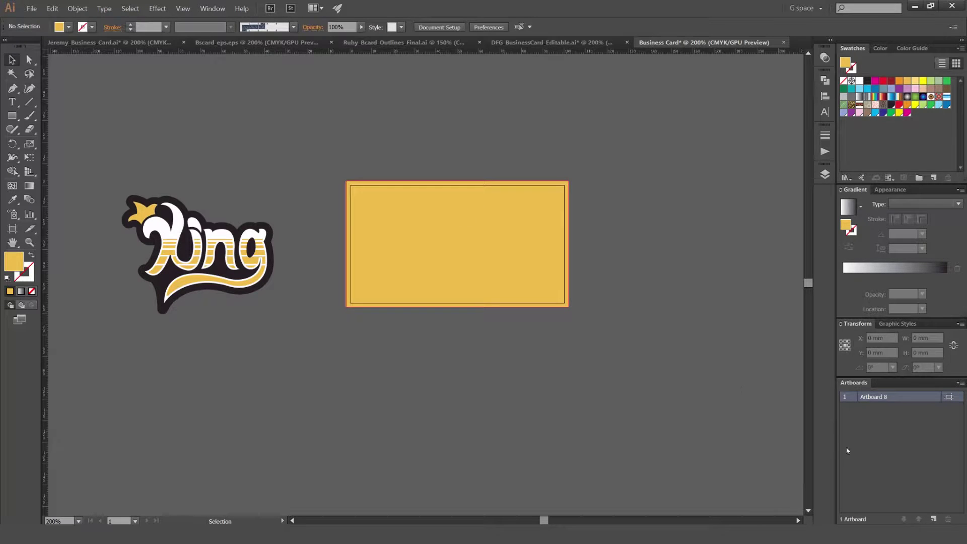
Step: Add a second card artboard and position the King logo on the yellow front card
{"action": "left_click", "coordinate": [935, 519]}
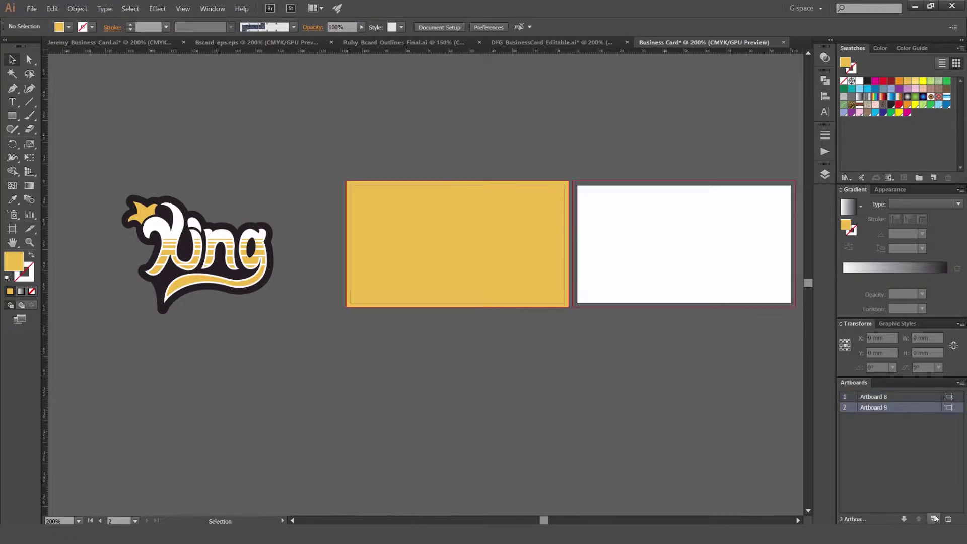
{"action": "scroll", "coordinate": [626, 388], "scroll_direction": "right", "scroll_amount": 5}
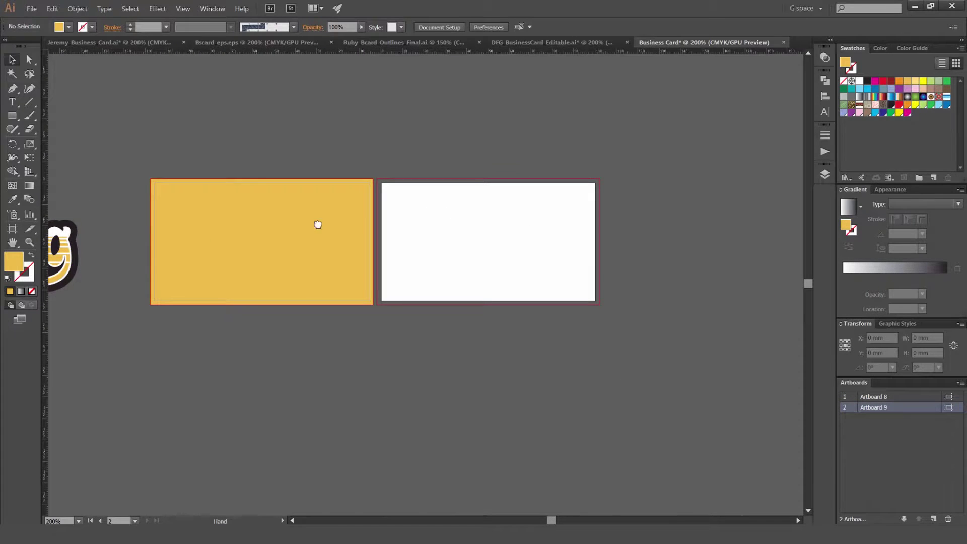
{"action": "scroll", "coordinate": [376, 220], "scroll_direction": "left", "scroll_amount": 5}
{"action": "left_click_drag", "start_coordinate": [196, 257], "coordinate": [687, 216]}
{"action": "scroll", "coordinate": [568, 205], "scroll_direction": "right", "scroll_amount": 4}
{"action": "left_click_drag", "start_coordinate": [614, 224], "coordinate": [332, 253]}
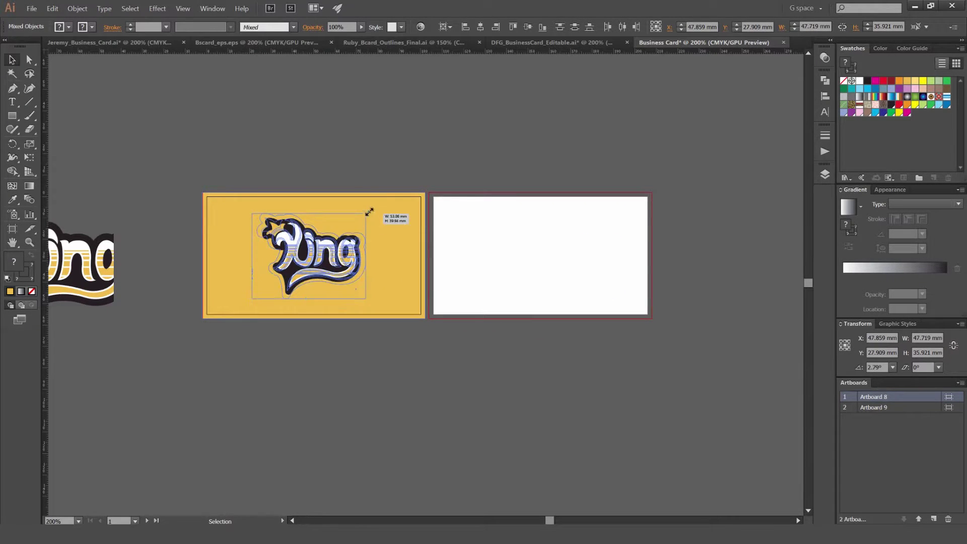
{"action": "scroll", "coordinate": [257, 247], "scroll_direction": "up", "scroll_amount": 2}
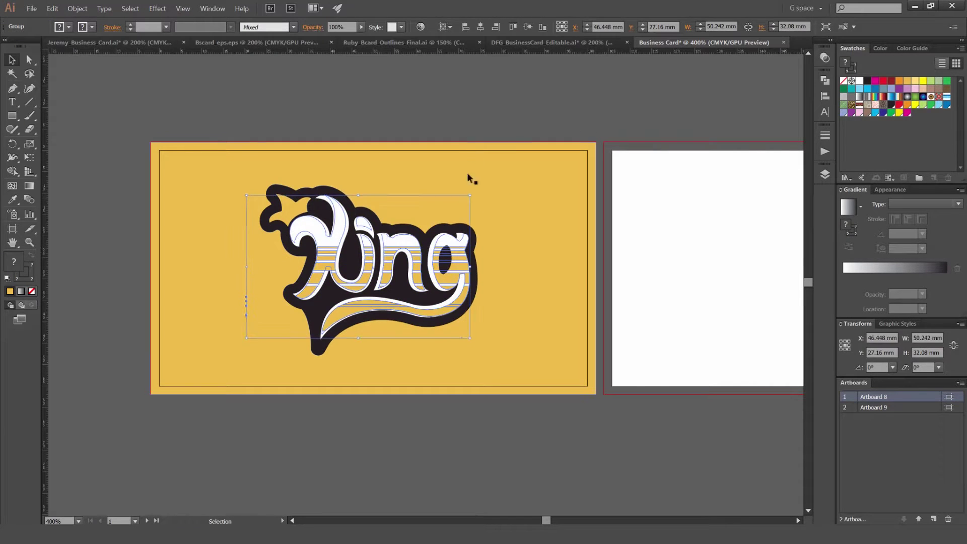
Step: Deselect the artwork and make the blank back card the active artboard
{"action": "key", "text": "a"}
{"action": "scroll", "coordinate": [492, 128], "scroll_direction": "down", "scroll_amount": 3}
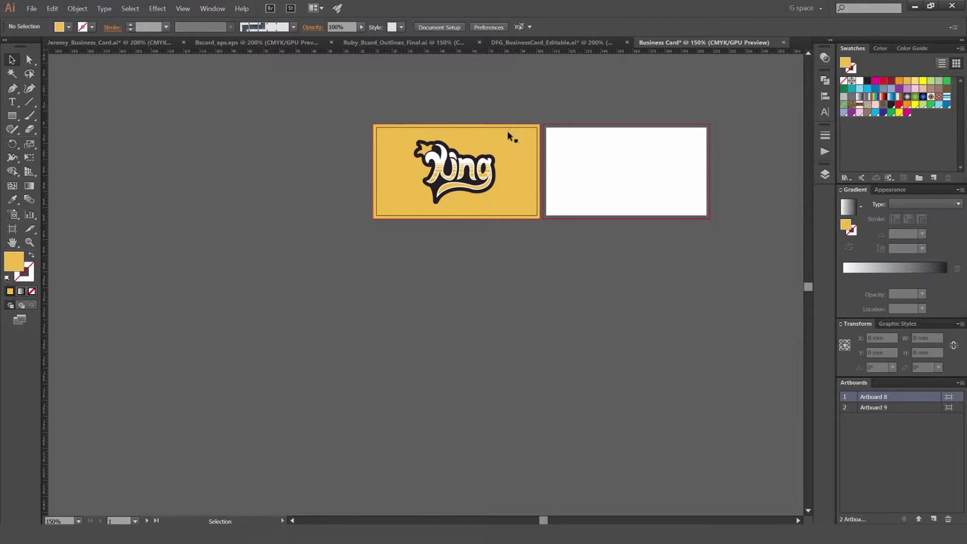
{"action": "key", "text": "ctrl+a"}
{"action": "left_click", "coordinate": [495, 104]}
{"action": "key", "text": "v"}
{"action": "scroll", "coordinate": [449, 120], "scroll_direction": "right", "scroll_amount": 5}
{"action": "scroll", "coordinate": [449, 120], "scroll_direction": "up", "scroll_amount": 2}
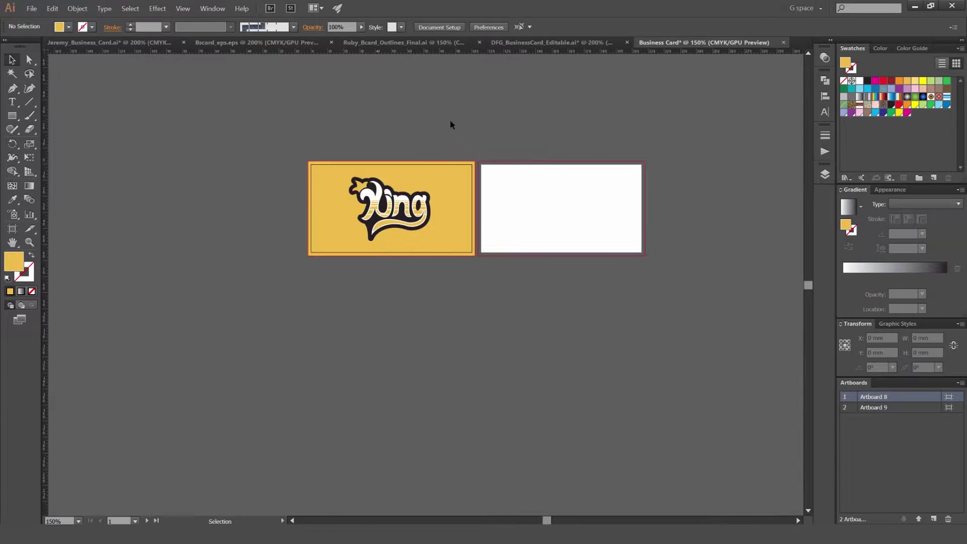
{"action": "scroll", "coordinate": [217, 219], "scroll_direction": "up", "scroll_amount": 2}
{"action": "scroll", "coordinate": [538, 148], "scroll_direction": "right", "scroll_amount": 5}
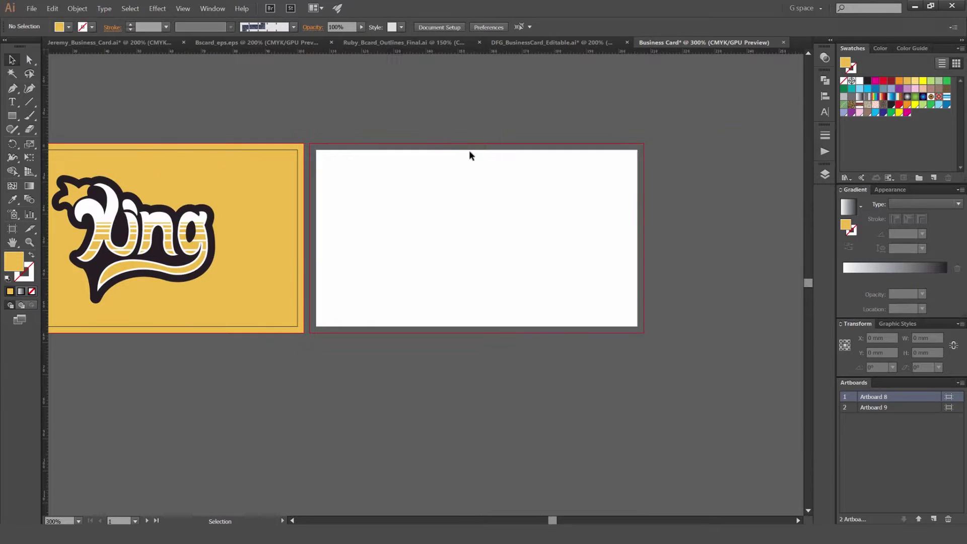
{"action": "left_click", "coordinate": [468, 150]}
Step: Place a text insertion point on the back card and set the font to Norwester
{"action": "key", "text": "t"}
{"action": "left_click", "coordinate": [438, 208]}
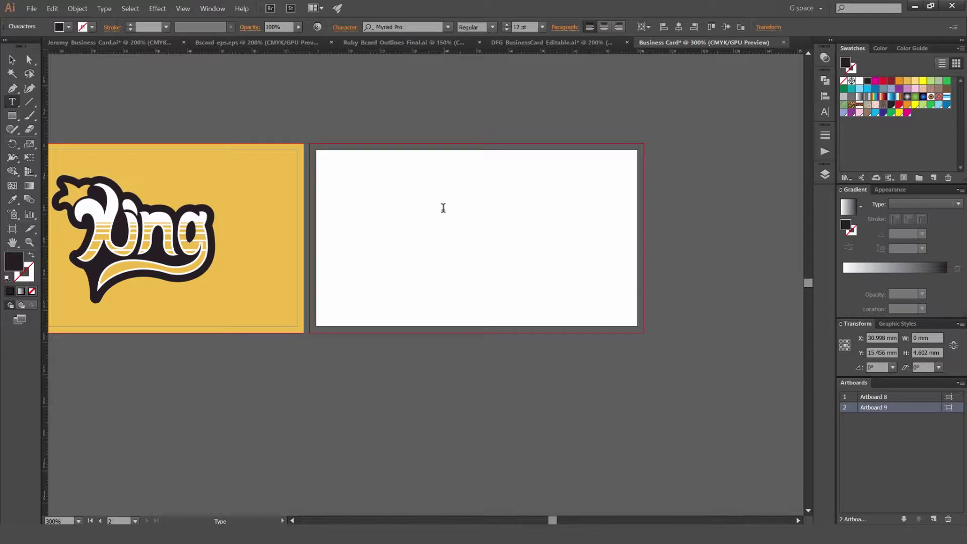
{"action": "left_click", "coordinate": [412, 26]}
{"action": "type", "text": "noe"}
{"action": "key", "text": "BackSpace"}
{"action": "type", "text": "rwe"}
{"action": "key", "text": "Return"}
Step: Type the cardholder's full name in capitals, correcting the stray letters
{"action": "type", "text": "SDFS"}
{"action": "key", "text": "BackSpace"}
{"action": "key", "text": "BackSpace"}
{"action": "key", "text": "BackSpace"}
{"action": "key", "text": "BackSpace"}
{"action": "type", "text": "JWE"}
{"action": "key", "text": "BackSpace"}
{"action": "key", "text": "BackSpace"}
{"action": "type", "text": "WERE"}
{"action": "key", "text": "BackSpace"}
{"action": "key", "text": "BackSpace"}
{"action": "key", "text": "BackSpace"}
{"action": "key", "text": "BackSpace"}
{"action": "key", "text": "Escape"}
Step: Enlarge the name to about 28.52 pt and centre it horizontally on the back card
{"action": "left_click_drag", "start_coordinate": [507, 189], "coordinate": [551, 168]}
{"action": "left_click_drag", "start_coordinate": [484, 200], "coordinate": [512, 213]}
{"action": "left_click", "coordinate": [231, 230]}
{"action": "scroll", "coordinate": [362, 226], "scroll_direction": "up", "scroll_amount": 1}
{"action": "left_click", "coordinate": [499, 229]}
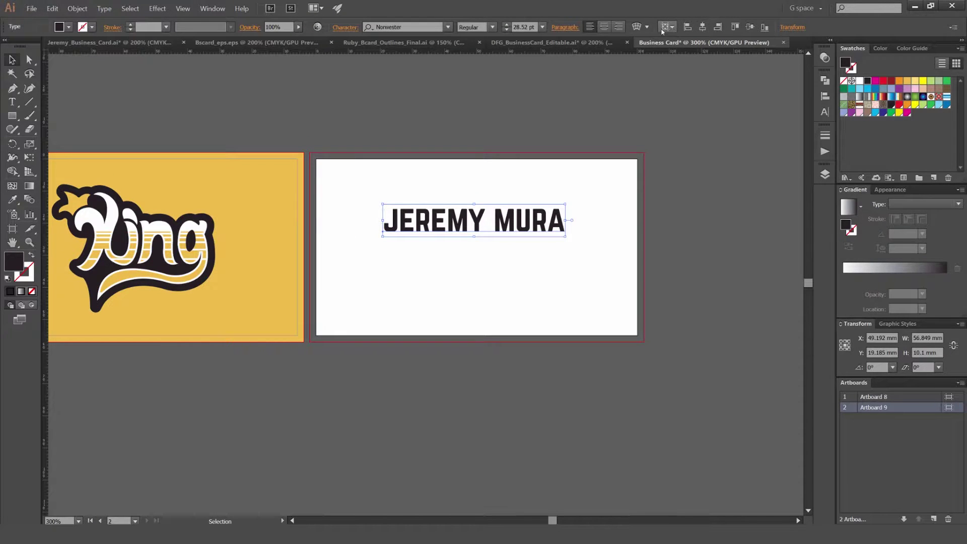
{"action": "left_click", "coordinate": [703, 26]}
{"action": "left_click", "coordinate": [572, 181]}
{"action": "left_click_drag", "start_coordinate": [525, 224], "coordinate": [516, 229]}
{"action": "left_click", "coordinate": [558, 276]}
{"action": "key", "text": "ctrl+="}
Step: Draw a straight 1 pt black rule under the name, nudged up close to it
{"action": "key", "text": "m"}
{"action": "key", "text": "p"}
{"action": "left_click", "coordinate": [328, 240]}
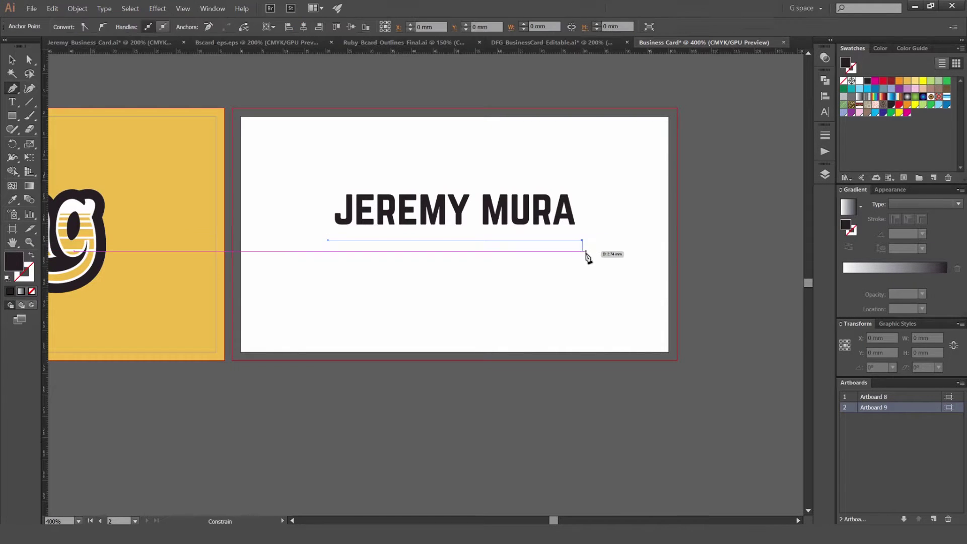
{"action": "left_click", "coordinate": [583, 245], "text": "shift"}
{"action": "key", "text": "v"}
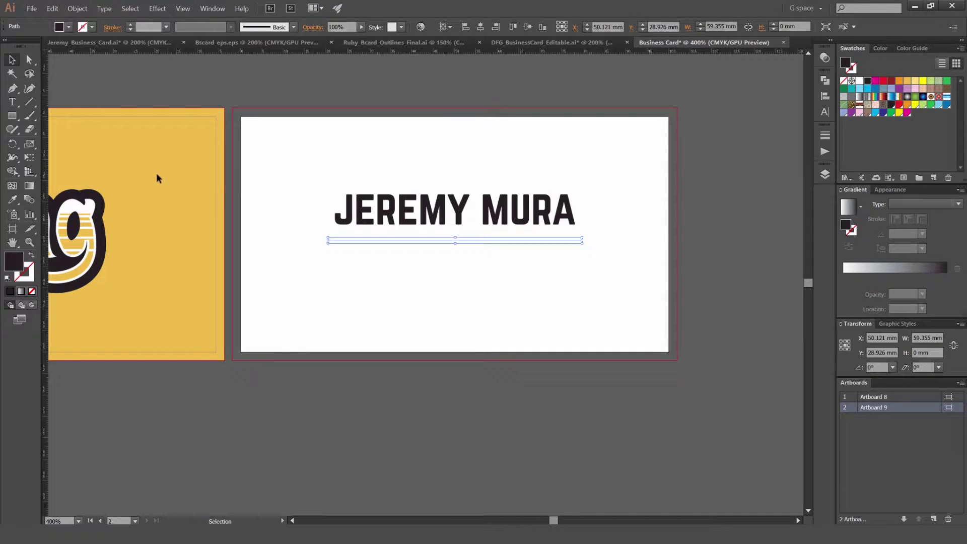
{"action": "key", "text": "shift+x"}
{"action": "left_click", "coordinate": [282, 174]}
{"action": "left_click", "coordinate": [392, 240]}
{"action": "scroll", "coordinate": [391, 242], "scroll_direction": "up", "scroll_amount": 3}
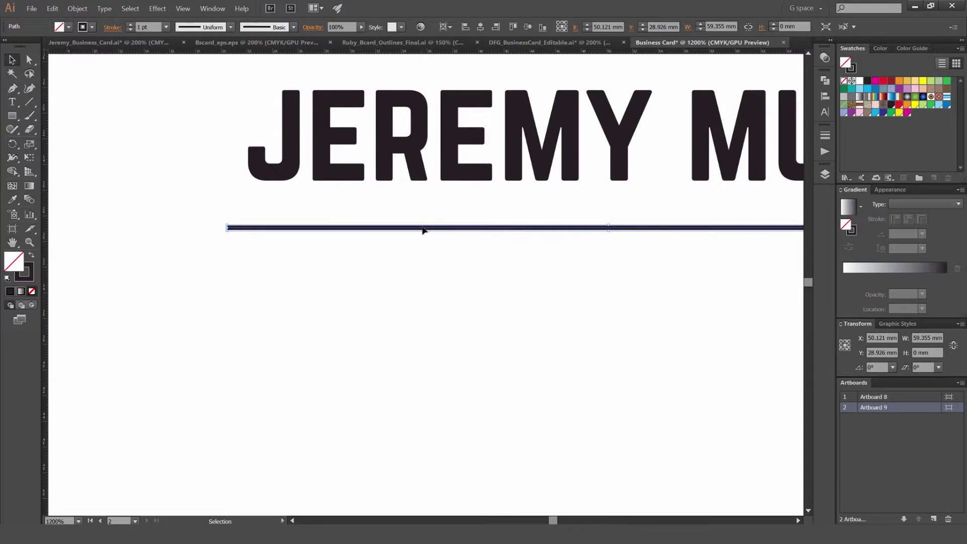
{"action": "key", "text": "Up"}
{"action": "key", "text": "Up"}
{"action": "key", "text": "Up"}
{"action": "scroll", "coordinate": [433, 249], "scroll_direction": "down", "scroll_amount": 3}
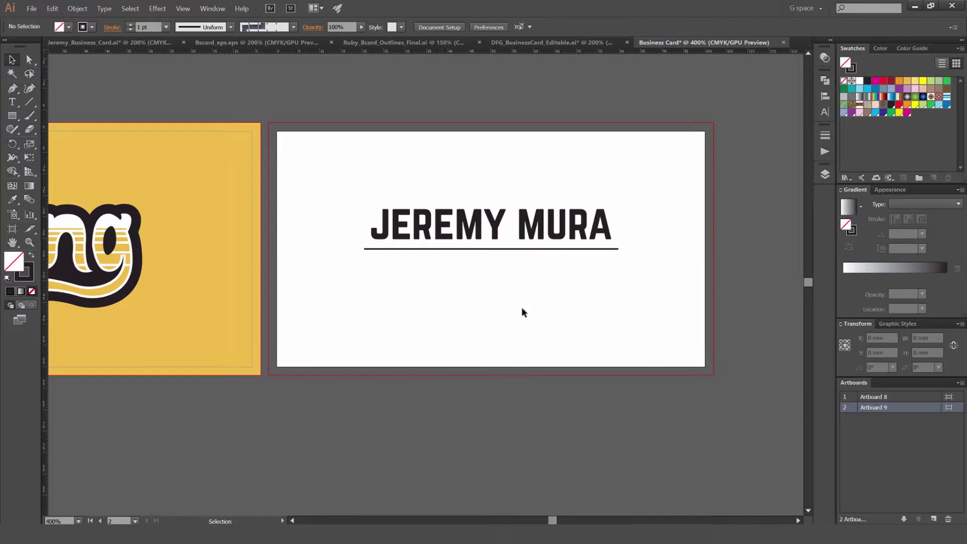
Step: Duplicate the name below the rule and retype it as 'DESIGNER & ILLUSTRATOR'
{"action": "left_click_drag", "start_coordinate": [538, 227], "coordinate": [539, 271]}
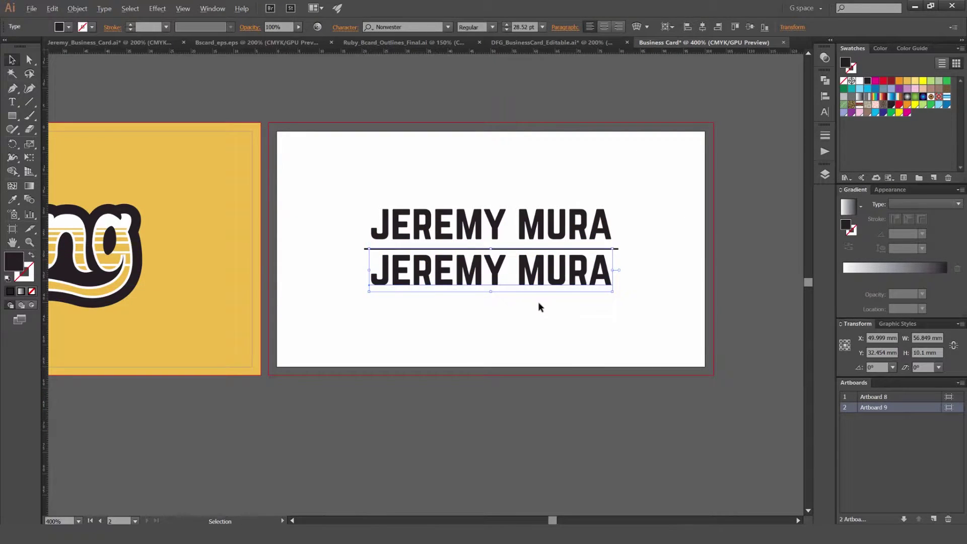
{"action": "scroll", "coordinate": [539, 307], "scroll_direction": "up", "scroll_amount": 1}
{"action": "double_click", "coordinate": [522, 266]}
{"action": "left_click_drag", "start_coordinate": [651, 254], "coordinate": [258, 249]}
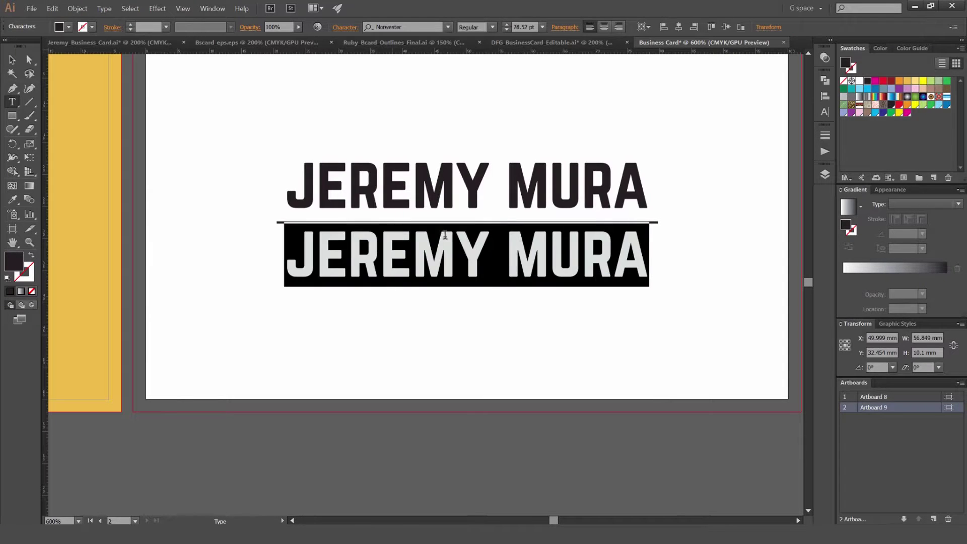
{"action": "type", "text": "DESIGNER"}
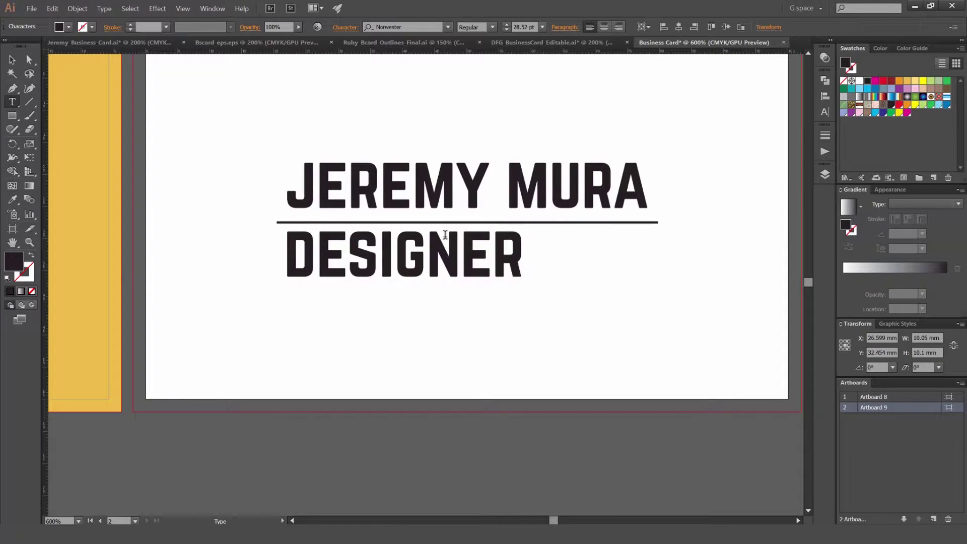
{"action": "type", "text": " & IL"}
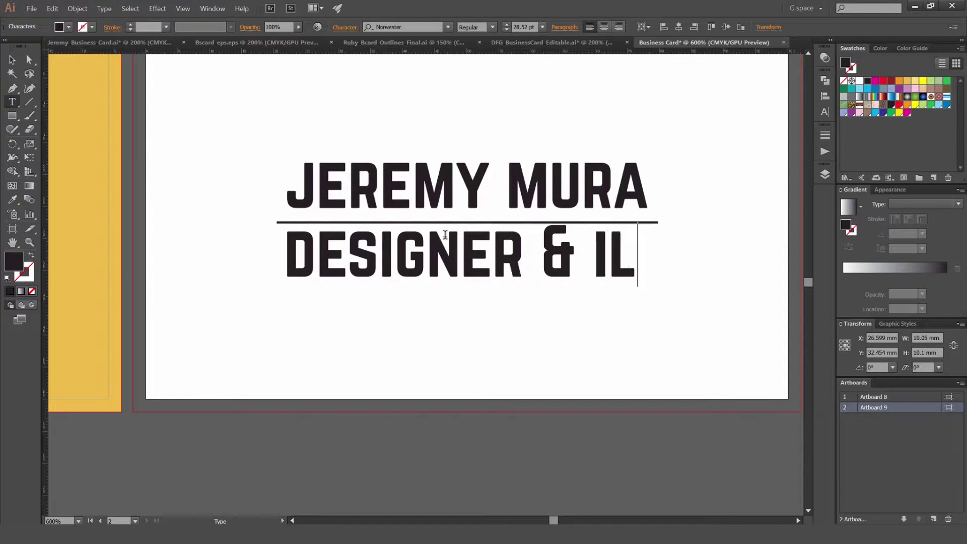
{"action": "type", "text": "LUSTRATOR"}
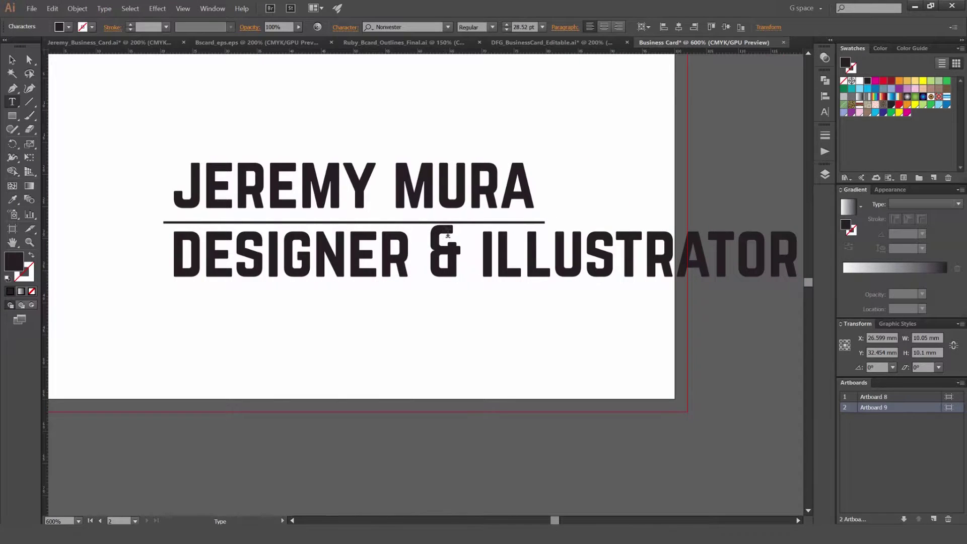
Step: Make the subtitle's ampersand smaller and raise its baseline
{"action": "double_click", "coordinate": [447, 242]}
{"action": "key", "text": "ctrl+shift+comma"}
{"action": "key", "text": "ctrl+shift+comma"}
{"action": "key", "text": "ctrl+shift+comma"}
{"action": "key", "text": "alt+shift+Up"}
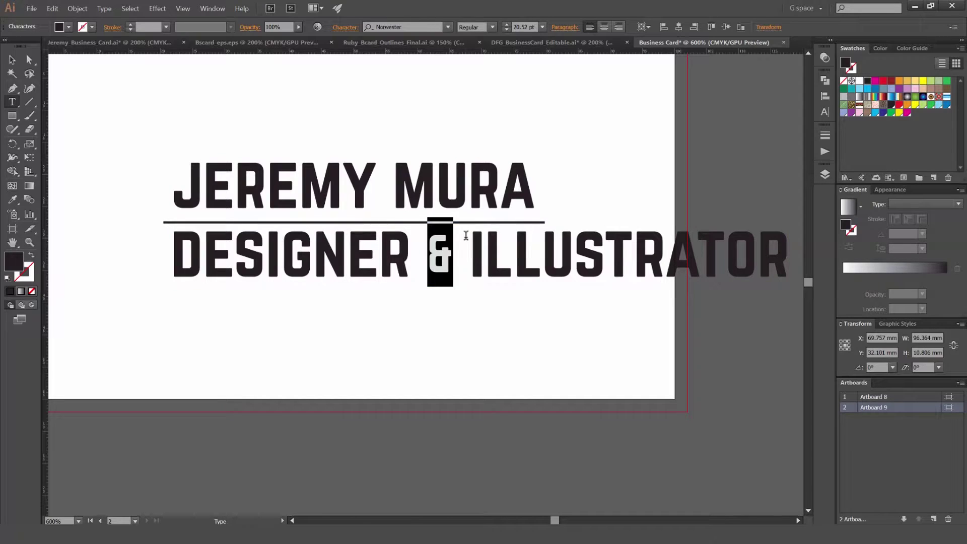
{"action": "key", "text": "Escape"}
Step: Shrink the DESIGNER & ILLUSTRATOR subtitle to fit and move it up under the rule
{"action": "key", "text": "ctrl+minus"}
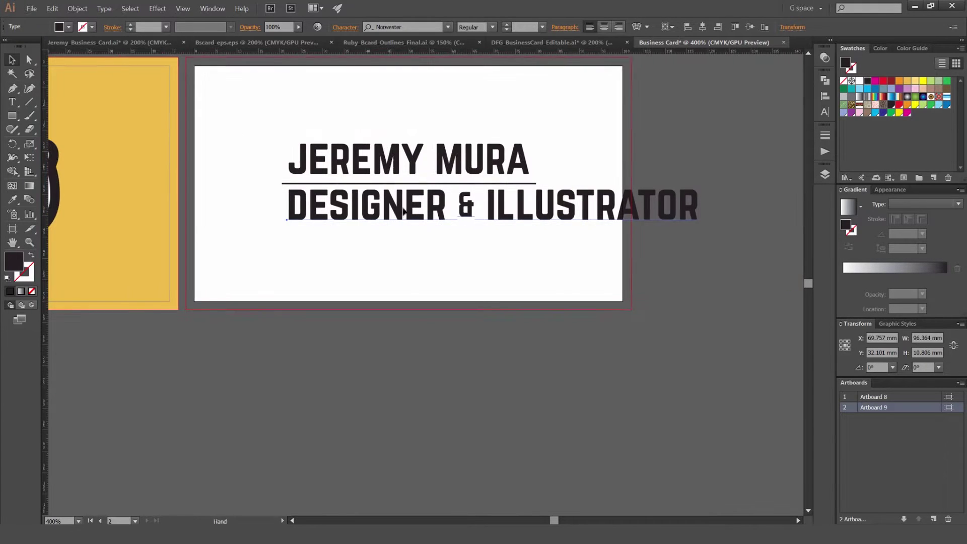
{"action": "key", "text": "ctrl+shift+comma"}
{"action": "key", "text": "ctrl+shift+comma"}
{"action": "key", "text": "ctrl+shift+comma"}
{"action": "key", "text": "ctrl+shift+comma"}
{"action": "key", "text": "ctrl+shift+comma"}
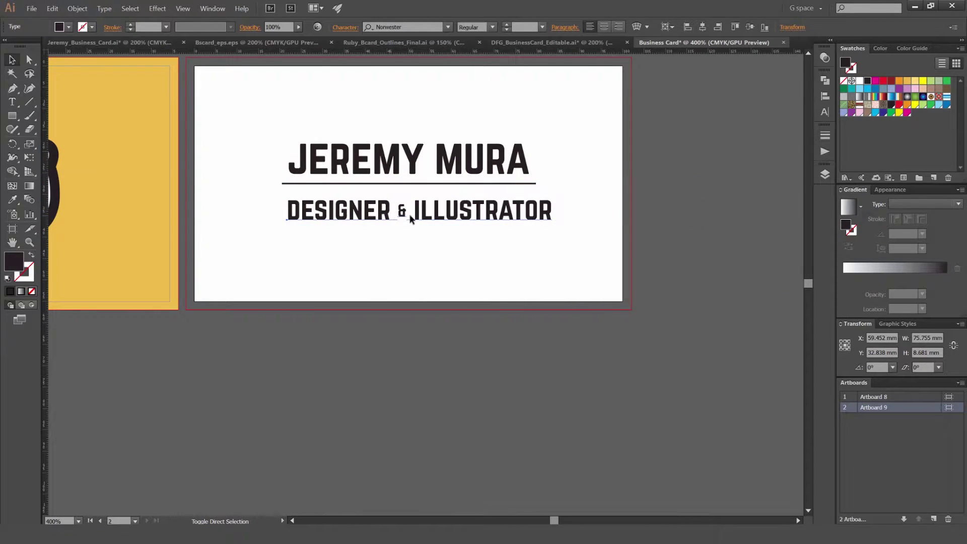
{"action": "key", "text": "ctrl+shift+comma"}
{"action": "key", "text": "ctrl+shift+comma"}
{"action": "key", "text": "ctrl+shift+comma"}
{"action": "key", "text": "ctrl+shift+comma"}
{"action": "key", "text": "ctrl+shift+comma"}
{"action": "key", "text": "ctrl+shift+comma"}
{"action": "key", "text": "ctrl+shift+comma"}
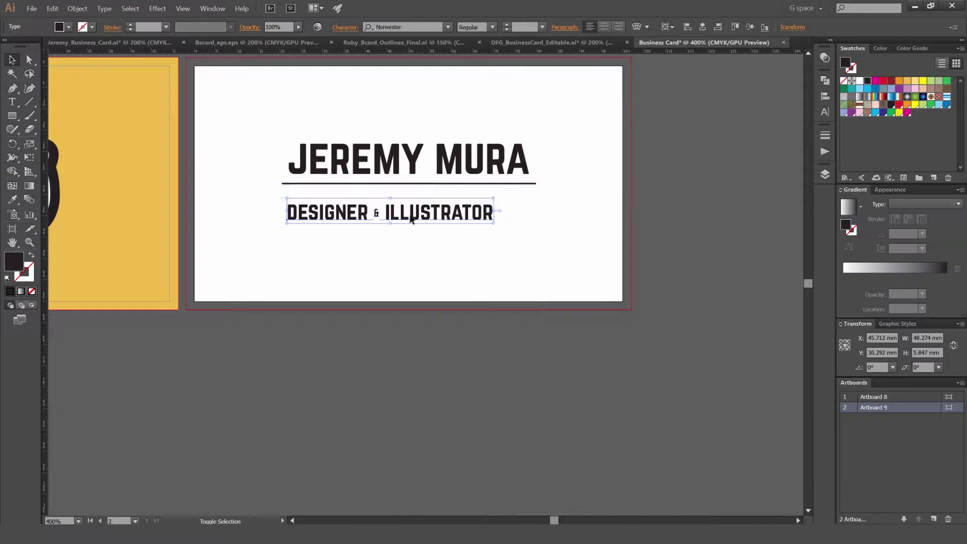
{"action": "key", "text": "a"}
{"action": "key", "text": "ctrl+shift+period"}
{"action": "key", "text": "ctrl+shift+period"}
{"action": "key", "text": "ctrl+shift+period"}
{"action": "key", "text": "ctrl+shift+period"}
{"action": "key", "text": "ctrl+shift+period"}
{"action": "key", "text": "ctrl+shift+period"}
{"action": "key", "text": "ctrl+shift+period"}
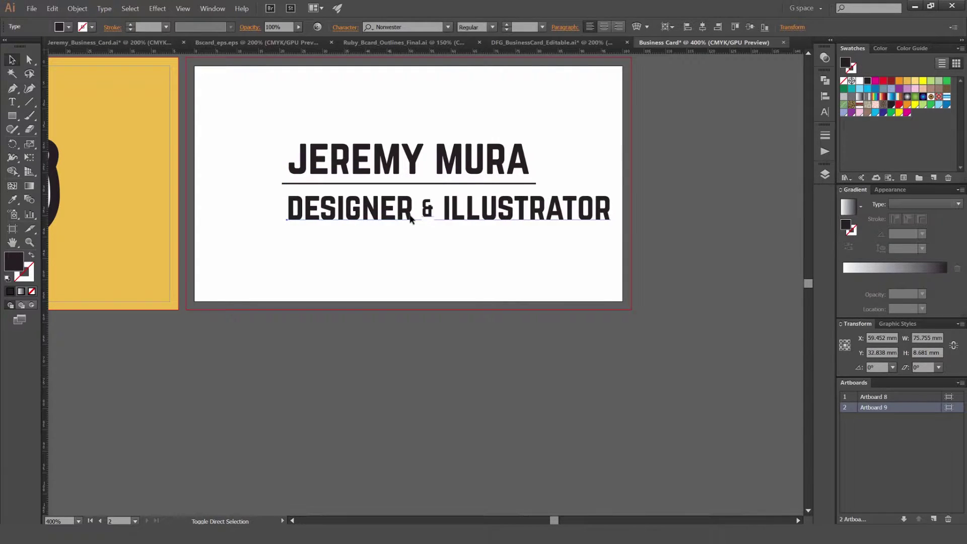
{"action": "key", "text": "ctrl+shift+comma"}
{"action": "key", "text": "ctrl+shift+comma"}
{"action": "key", "text": "ctrl+shift+comma"}
{"action": "key", "text": "ctrl+shift+comma"}
{"action": "key", "text": "ctrl+shift+comma"}
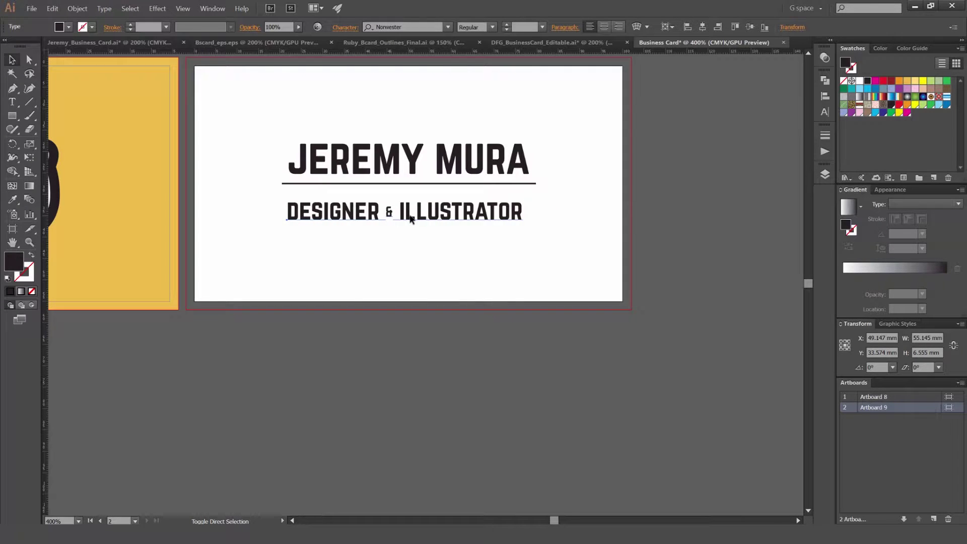
{"action": "key", "text": "ctrl+shift+period"}
{"action": "key", "text": "ctrl+shift+period"}
{"action": "key", "text": "ctrl+shift+period"}
{"action": "key", "text": "ctrl+shift+comma"}
{"action": "key", "text": "ctrl+shift+comma"}
{"action": "key", "text": "ctrl+shift+period"}
{"action": "key", "text": "ctrl+shift+period"}
{"action": "key", "text": "ctrl+shift+period"}
{"action": "key", "text": "ctrl+shift+comma"}
{"action": "key", "text": "ctrl+shift+comma"}
{"action": "key", "text": "ctrl+shift+comma"}
{"action": "key", "text": "ctrl+shift+comma"}
{"action": "key", "text": "ctrl+shift+comma"}
{"action": "key", "text": "ctrl+shift+comma"}
{"action": "key", "text": "ctrl+shift+comma"}
{"action": "key", "text": "ctrl+shift+comma"}
{"action": "key", "text": "Escape"}
{"action": "left_click_drag", "start_coordinate": [396, 217], "coordinate": [428, 198]}
Step: Centre DESIGNER & ILLUSTRATOR horizontally under the name, using the name as key object
{"action": "left_click", "coordinate": [414, 216]}
{"action": "scroll", "coordinate": [414, 214], "scroll_direction": "up", "scroll_amount": 2}
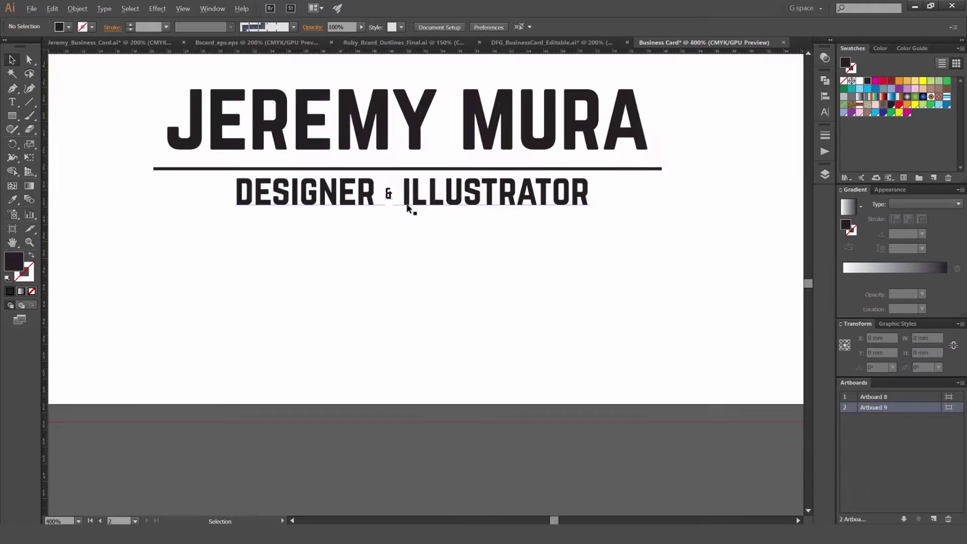
{"action": "left_click", "coordinate": [423, 229]}
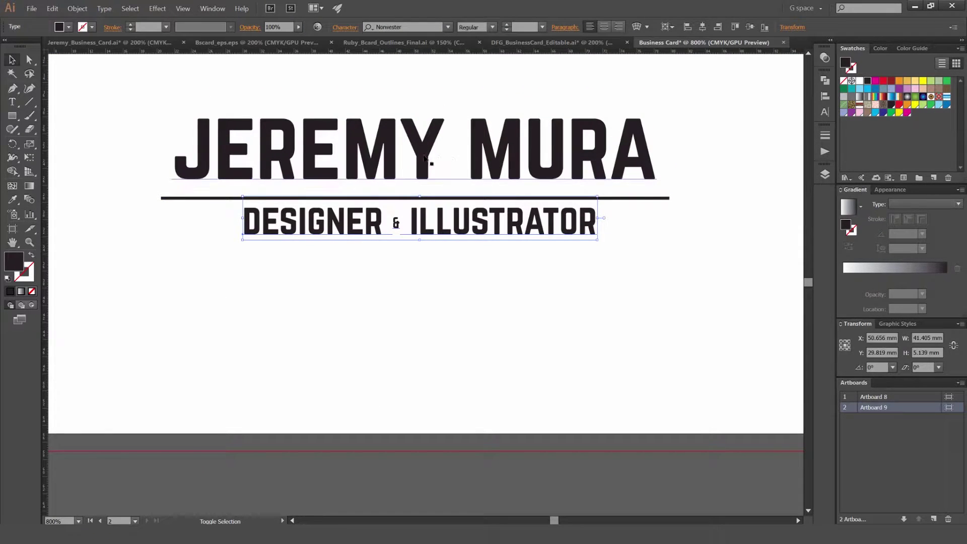
{"action": "left_click", "coordinate": [496, 147], "text": "shift"}
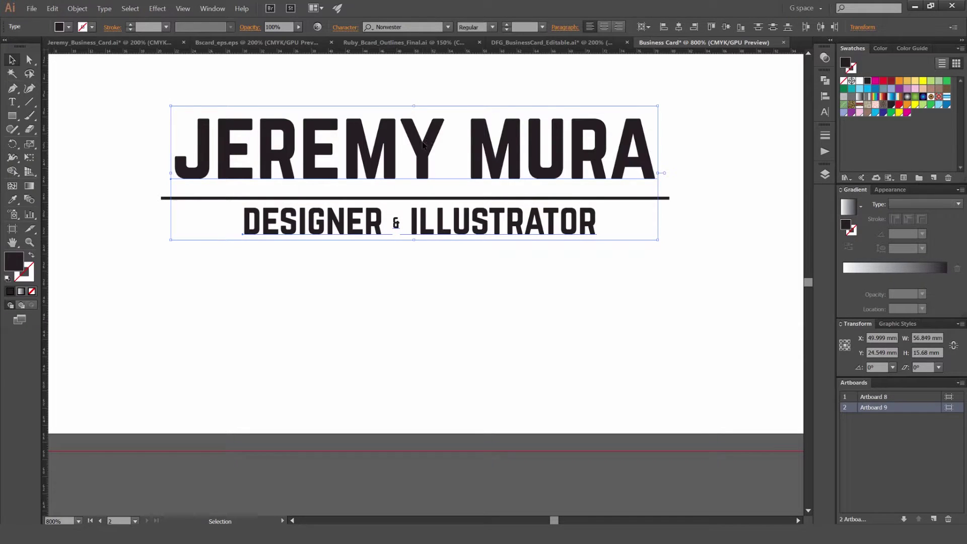
{"action": "left_click", "coordinate": [423, 146]}
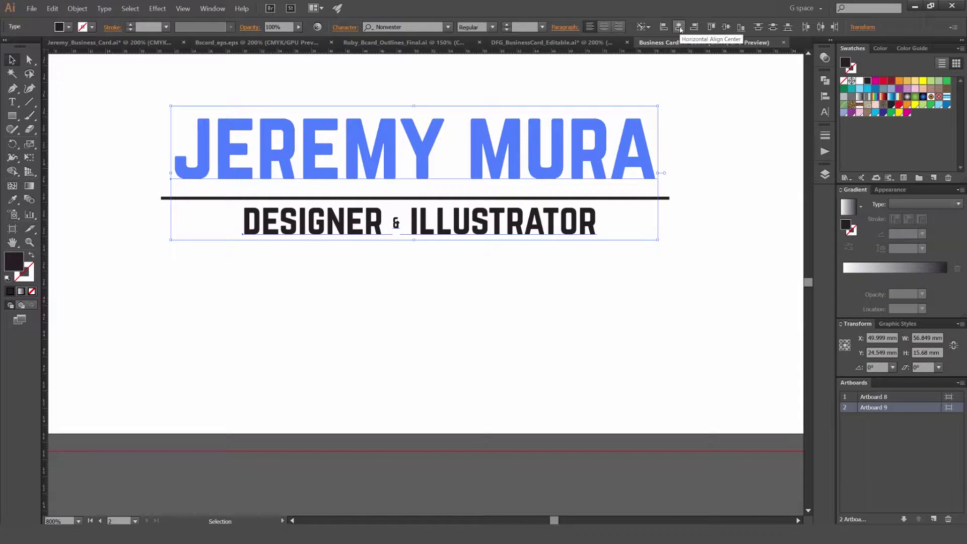
{"action": "left_click", "coordinate": [679, 28]}
Step: Nudge the DESIGNER & ILLUSTRATOR subtitle down one arrow-key step
{"action": "left_click", "coordinate": [519, 264]}
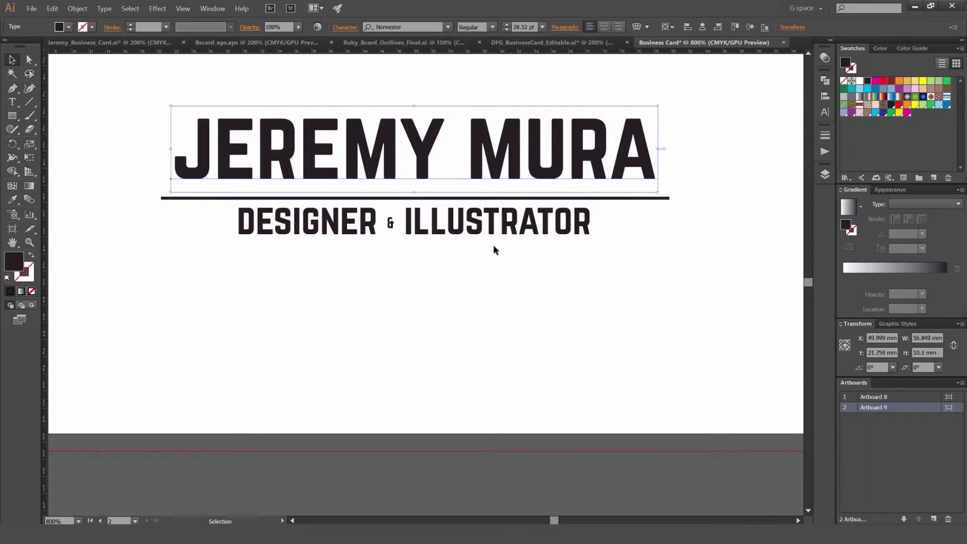
{"action": "left_click", "coordinate": [496, 242]}
{"action": "key", "text": "Down"}
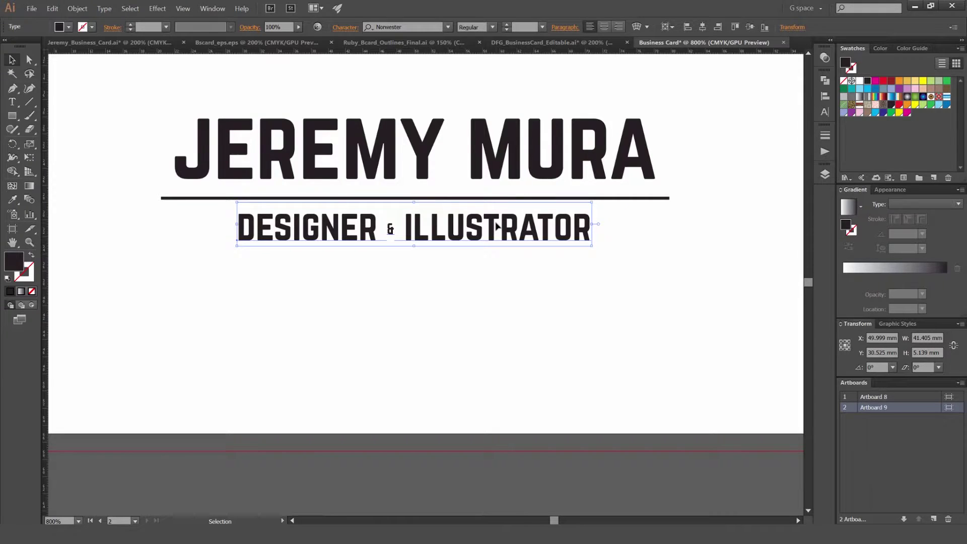
Step: Draw a magenta spacer rectangle beneath the name's letters
{"action": "scroll", "coordinate": [484, 190], "scroll_direction": "up", "scroll_amount": 2, "text": "alt"}
{"action": "left_click", "coordinate": [477, 173]}
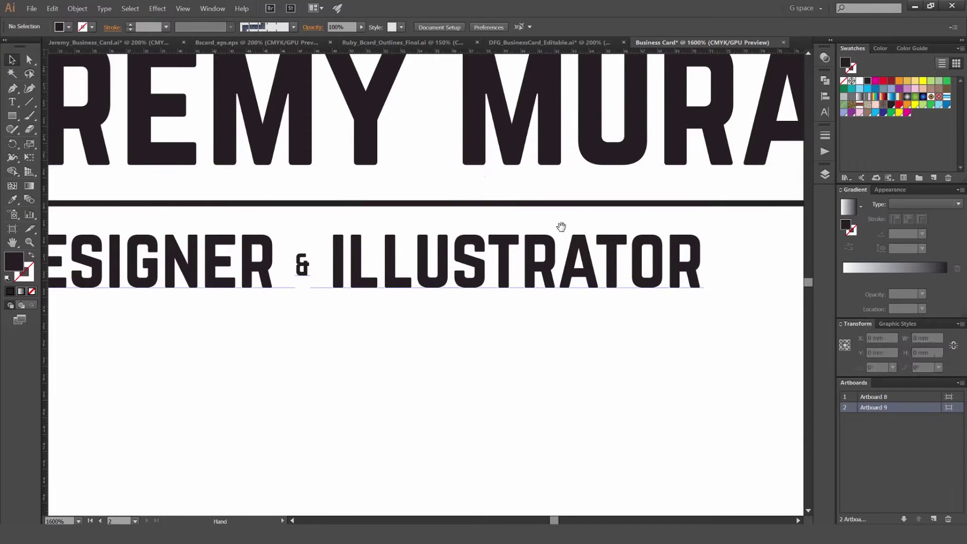
{"action": "scroll", "coordinate": [607, 330], "scroll_direction": "right", "scroll_amount": 2, "text": "ctrl"}
{"action": "scroll", "coordinate": [339, 179], "scroll_direction": "up", "scroll_amount": 1, "text": "alt"}
{"action": "key", "text": "m"}
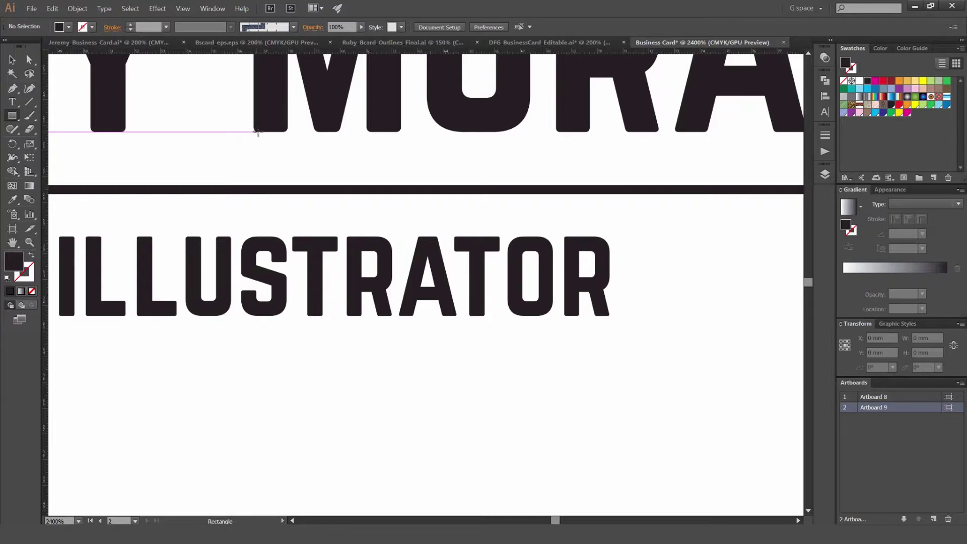
{"action": "left_click_drag", "start_coordinate": [258, 132], "coordinate": [445, 185]}
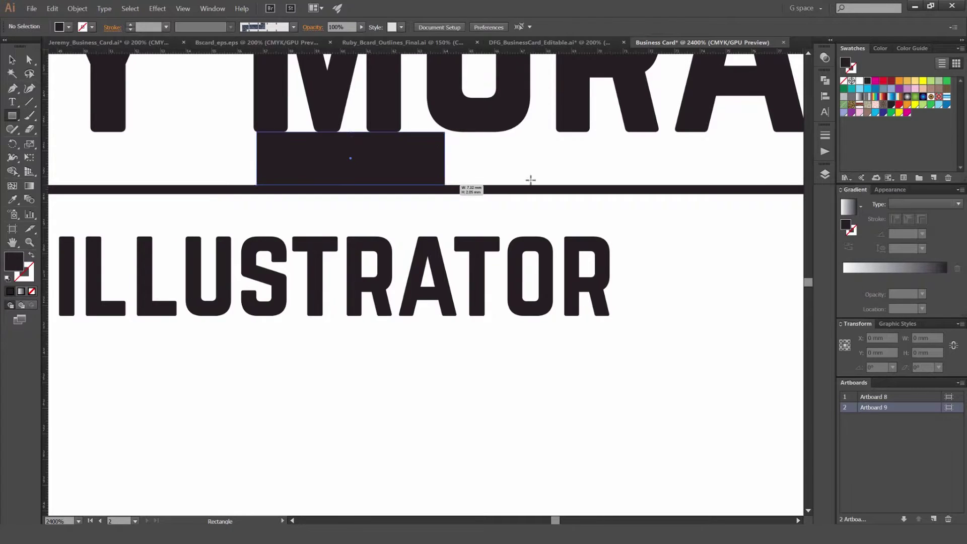
{"action": "left_click", "coordinate": [908, 113]}
{"action": "key", "text": "v"}
Step: Duplicate the magenta spacer straight down, just below the original
{"action": "left_click", "coordinate": [665, 350]}
{"action": "scroll", "coordinate": [345, 171], "scroll_direction": "up", "scroll_amount": 1, "text": "alt"}
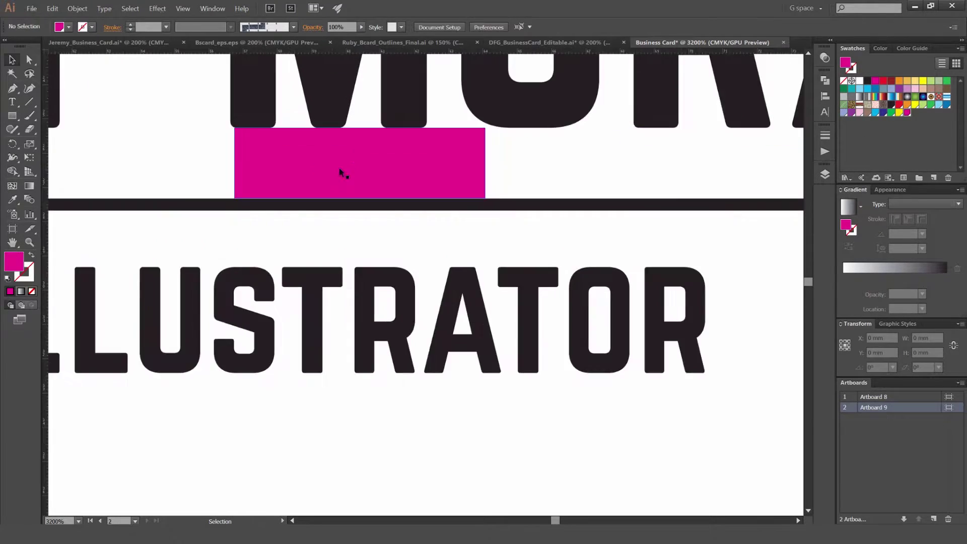
{"action": "left_click_drag", "start_coordinate": [346, 171], "coordinate": [364, 249], "text": "alt+shift"}
{"action": "left_click_drag", "start_coordinate": [465, 447], "coordinate": [501, 432]}
Step: Move DESIGNER & ILLUSTRATOR down so it rests against the spacer copy
{"action": "scroll", "coordinate": [464, 144], "scroll_direction": "up", "scroll_amount": 1, "text": "alt"}
{"action": "scroll", "coordinate": [464, 145], "scroll_direction": "down", "scroll_amount": 2, "text": "alt"}
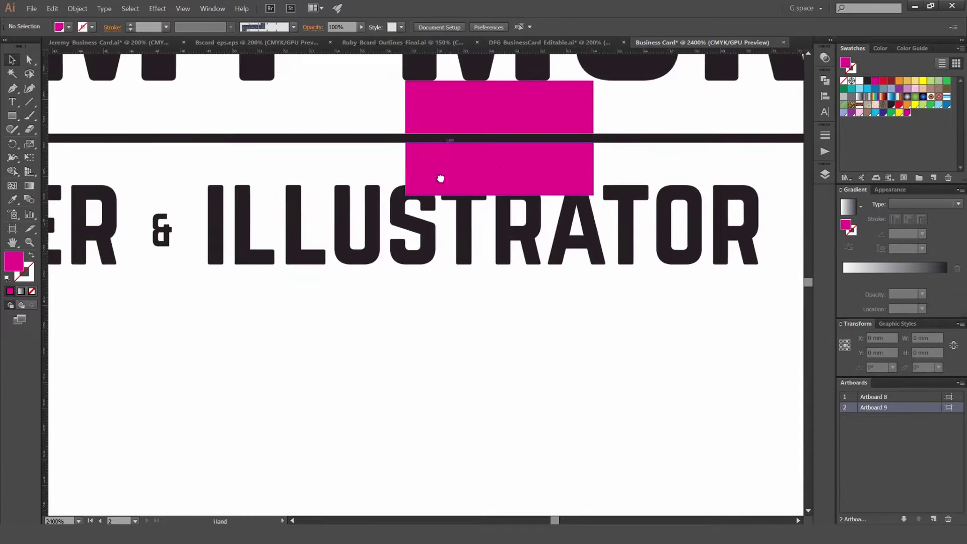
{"action": "scroll", "coordinate": [417, 173], "scroll_direction": "up", "scroll_amount": 1}
{"action": "scroll", "coordinate": [423, 330], "scroll_direction": "up", "scroll_amount": 2}
{"action": "scroll", "coordinate": [388, 281], "scroll_direction": "down", "scroll_amount": 1}
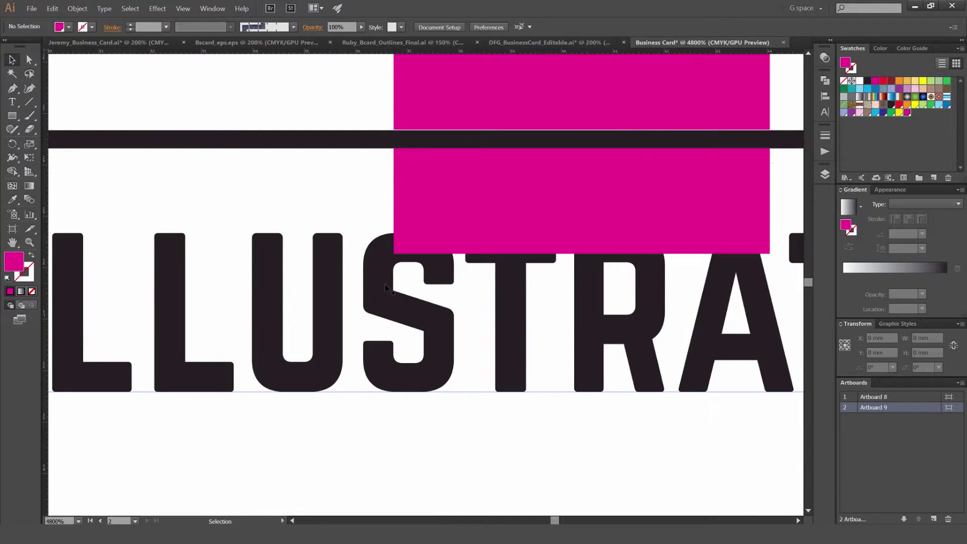
{"action": "left_click", "coordinate": [385, 283]}
{"action": "left_click_drag", "start_coordinate": [385, 283], "coordinate": [408, 272]}
Step: Delete the magenta spacer, leaving the subtitle at Y 30.922 mm
{"action": "scroll", "coordinate": [391, 279], "scroll_direction": "up", "scroll_amount": 3}
{"action": "scroll", "coordinate": [409, 274], "scroll_direction": "down", "scroll_amount": 4}
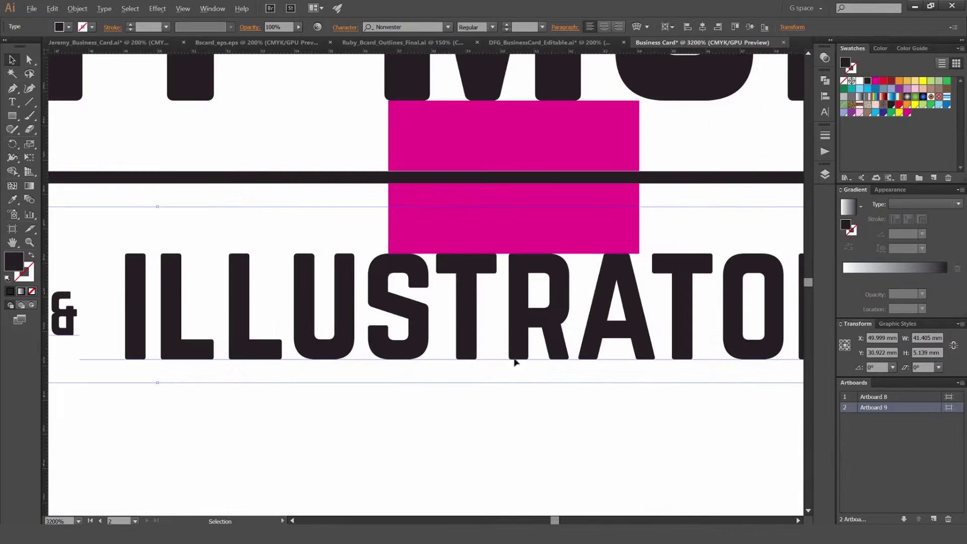
{"action": "left_click", "coordinate": [515, 382]}
{"action": "scroll", "coordinate": [501, 323], "scroll_direction": "down", "scroll_amount": 2}
{"action": "scroll", "coordinate": [386, 210], "scroll_direction": "down", "scroll_amount": 1}
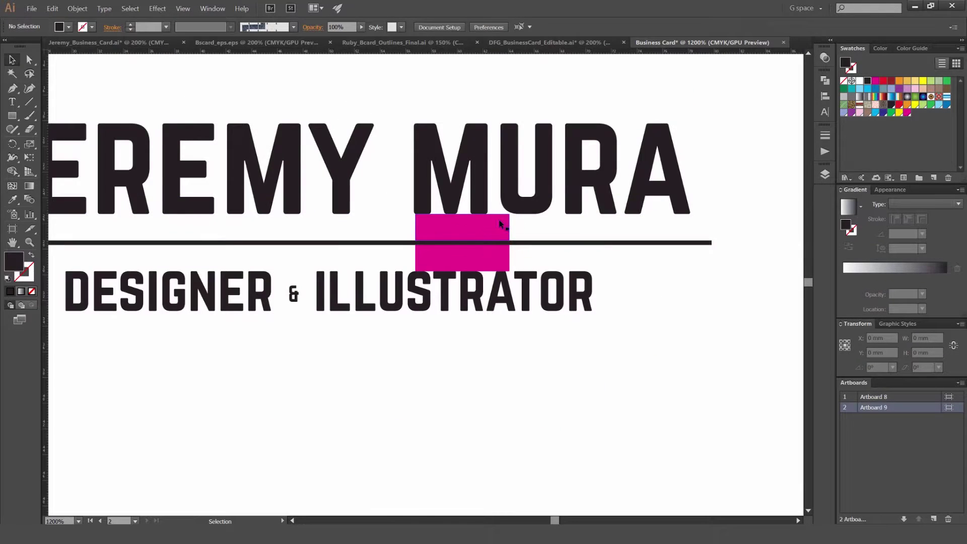
{"action": "scroll", "coordinate": [471, 222], "scroll_direction": "up", "scroll_amount": 3}
{"action": "scroll", "coordinate": [357, 208], "scroll_direction": "down", "scroll_amount": 4}
{"action": "scroll", "coordinate": [418, 207], "scroll_direction": "up", "scroll_amount": 3}
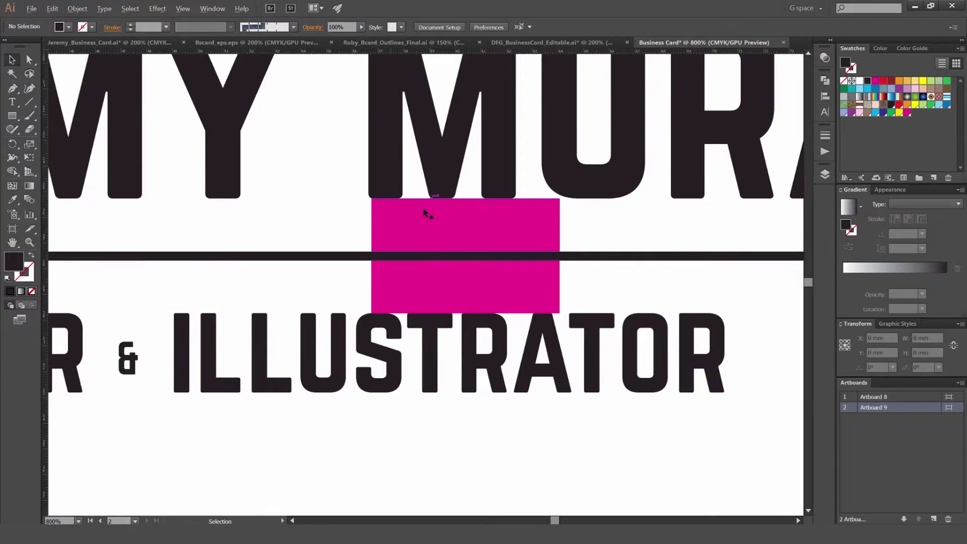
{"action": "left_click", "coordinate": [475, 237]}
{"action": "key", "text": "Delete"}
{"action": "scroll", "coordinate": [483, 235], "scroll_direction": "down", "scroll_amount": 2}
Step: Widen the tracking of DESIGNER & ILLUSTRATOR to about 47.064 mm across
{"action": "scroll", "coordinate": [521, 323], "scroll_direction": "down", "scroll_amount": 1}
{"action": "left_click", "coordinate": [521, 322]}
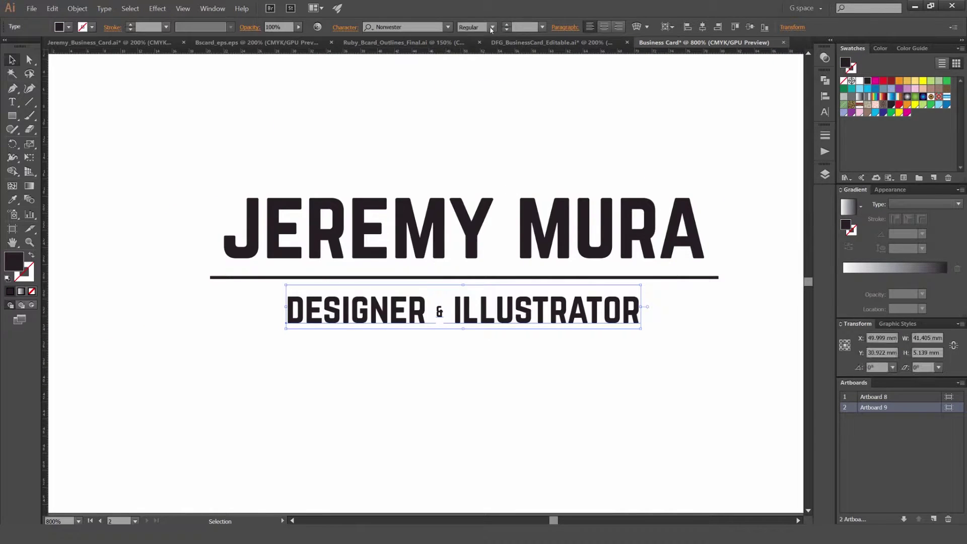
{"action": "key", "text": "alt+Right"}
{"action": "key", "text": "alt+Right"}
{"action": "key", "text": "alt+Right"}
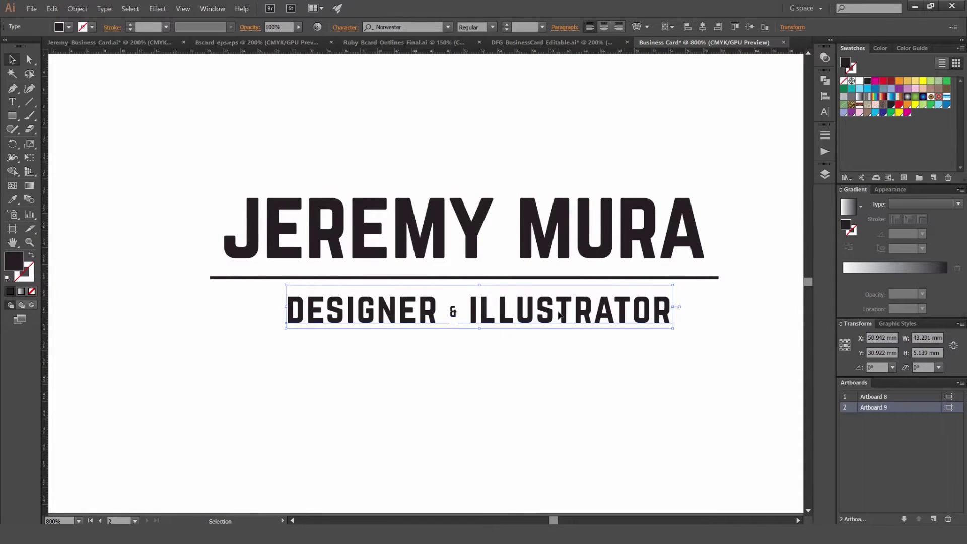
Step: Re-centre the widened subtitle horizontally under the name as key object
{"action": "left_click", "coordinate": [525, 269], "text": "shift"}
{"action": "left_click", "coordinate": [524, 269]}
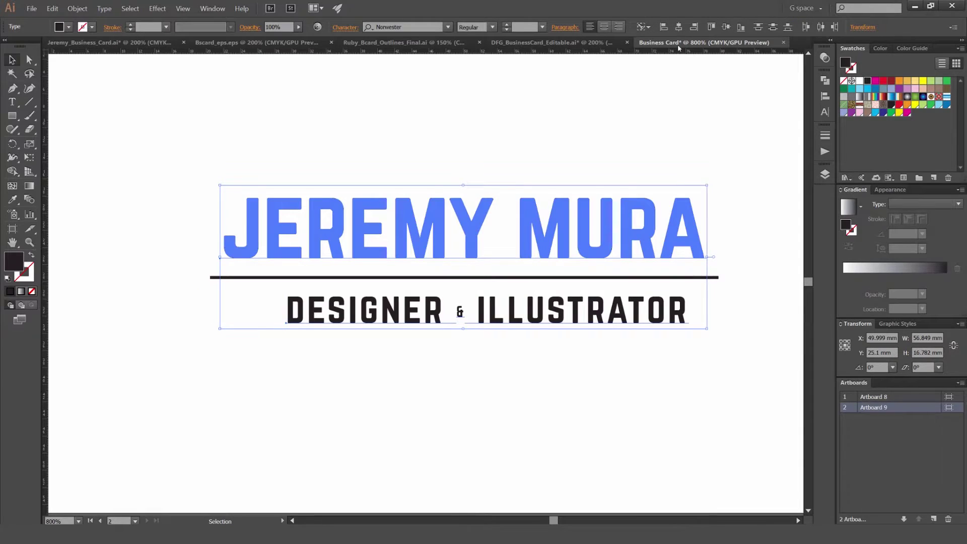
{"action": "left_click", "coordinate": [678, 26]}
{"action": "left_click", "coordinate": [603, 391]}
{"action": "scroll", "coordinate": [604, 391], "scroll_direction": "down", "scroll_amount": 5}
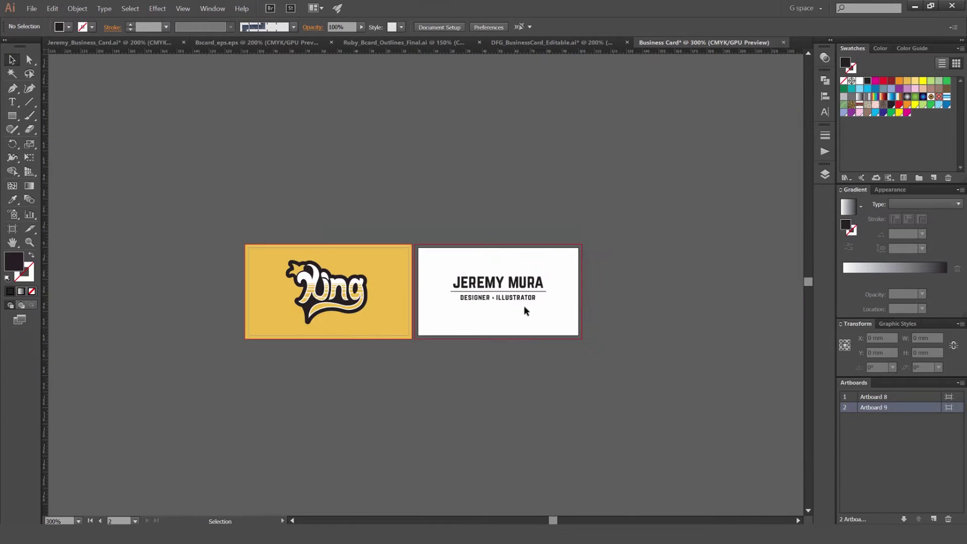
{"action": "scroll", "coordinate": [527, 300], "scroll_direction": "up", "scroll_amount": 4}
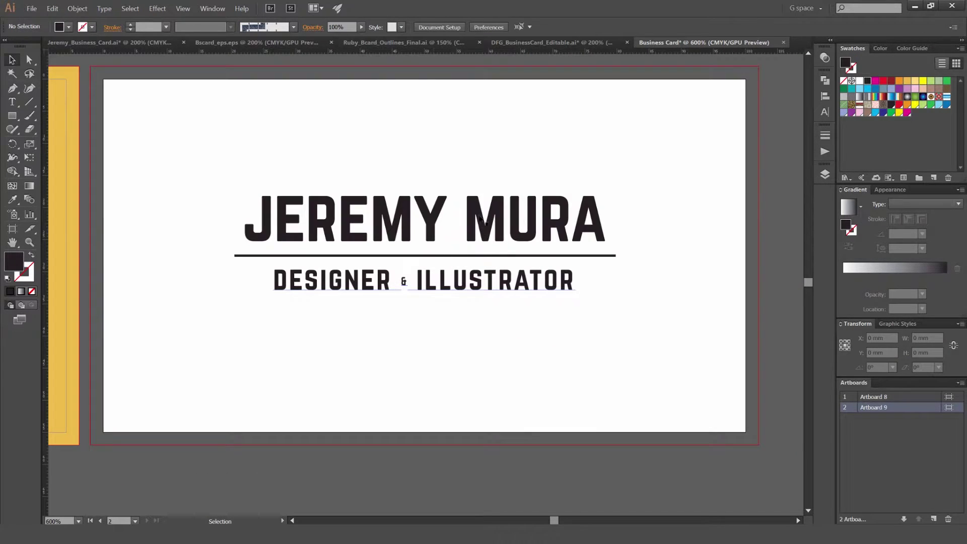
{"action": "scroll", "coordinate": [410, 291], "scroll_direction": "up", "scroll_amount": 3}
{"action": "scroll", "coordinate": [462, 210], "scroll_direction": "down", "scroll_amount": 3}
{"action": "scroll", "coordinate": [391, 173], "scroll_direction": "down", "scroll_amount": 1}
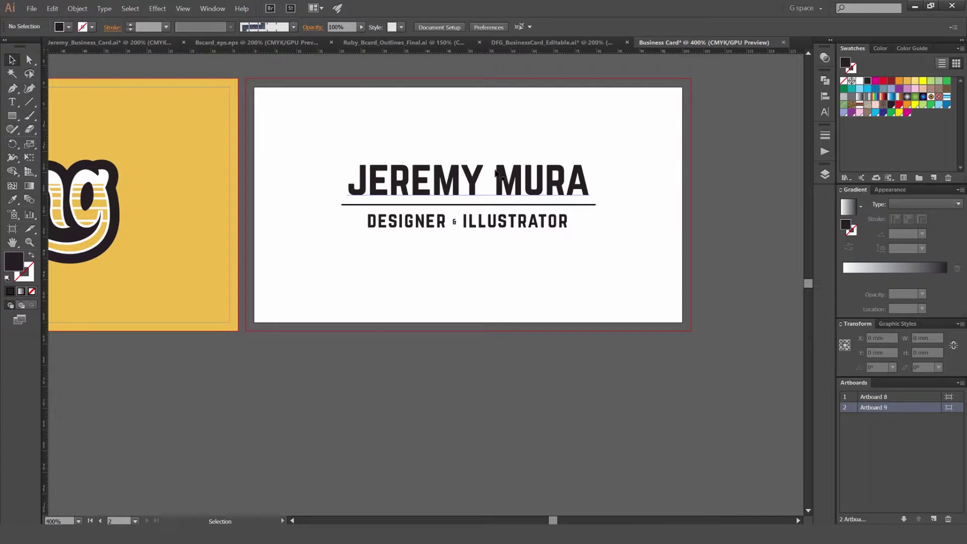
{"action": "scroll", "coordinate": [466, 194], "scroll_direction": "up", "scroll_amount": 2}
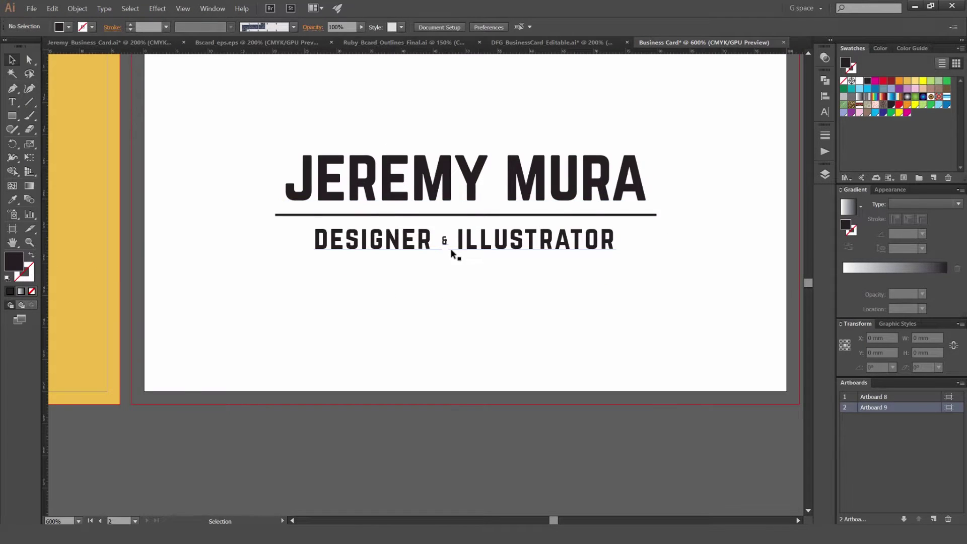
Step: Try enlarging the ampersand twice and shifting it above the baseline
{"action": "scroll", "coordinate": [444, 247], "scroll_direction": "up", "scroll_amount": 2}
{"action": "double_click", "coordinate": [442, 247]}
{"action": "double_click", "coordinate": [442, 247]}
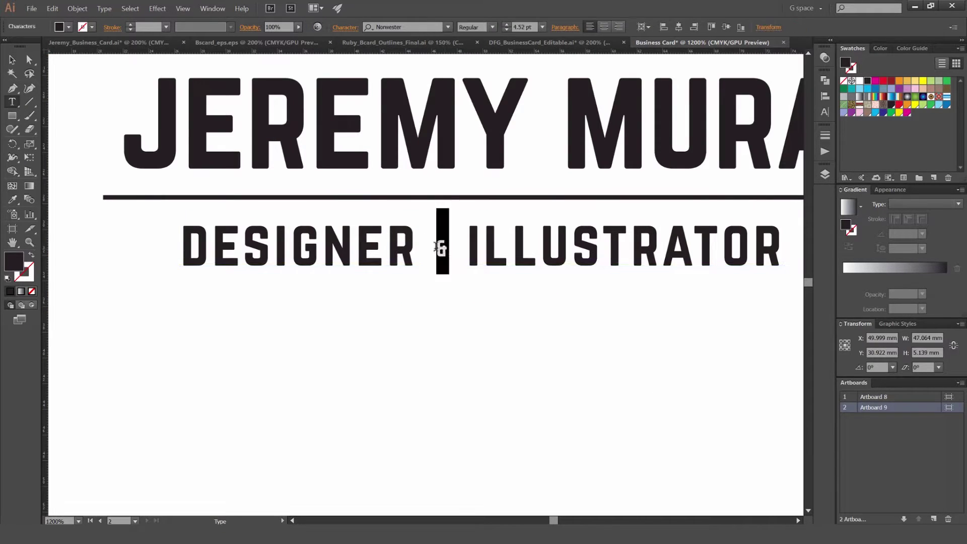
{"action": "key", "text": "ctrl+shift+period"}
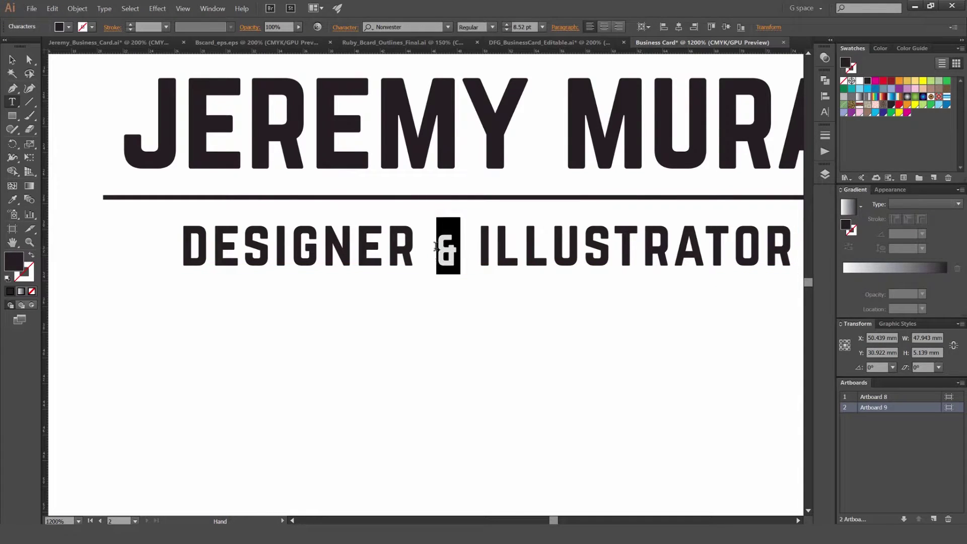
{"action": "key", "text": "alt+shift+Up"}
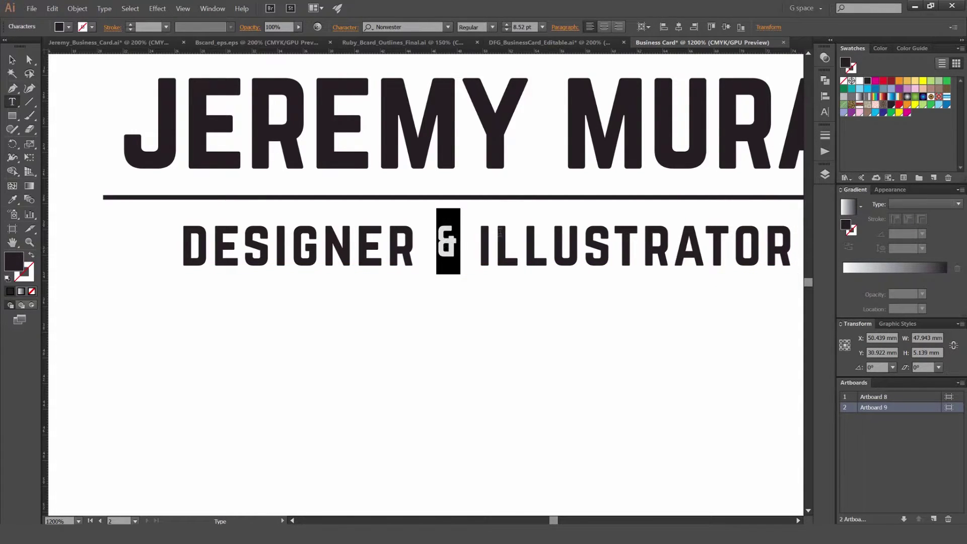
{"action": "key", "text": "ctrl+shift+period"}
{"action": "key", "text": "ctrl+shift+period"}
Step: Revert the ampersand's extra size and baseline shift, then leave text editing
{"action": "scroll", "coordinate": [434, 244], "scroll_direction": "up", "scroll_amount": 1}
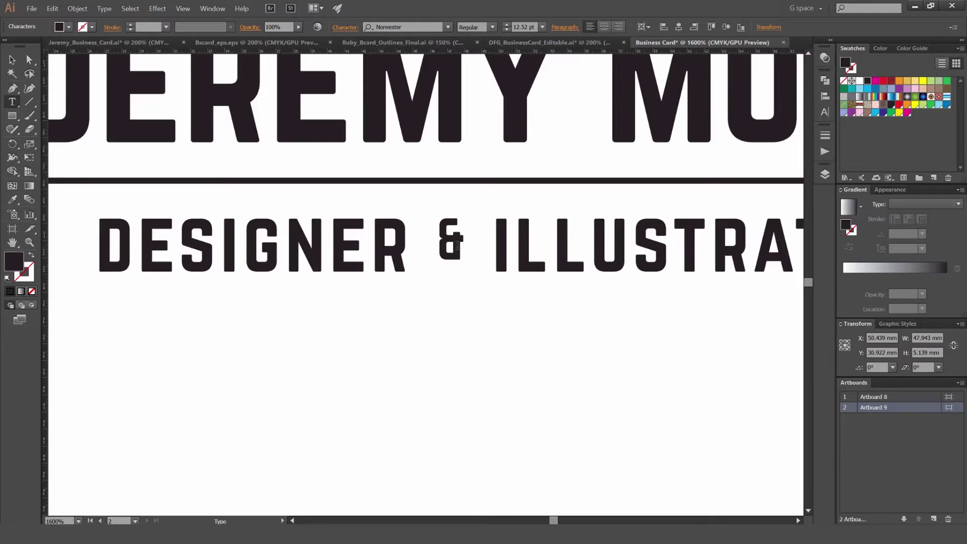
{"action": "key", "text": "ctrl+shift+comma"}
{"action": "key", "text": "ctrl+shift+comma"}
{"action": "key", "text": "alt+shift+Down"}
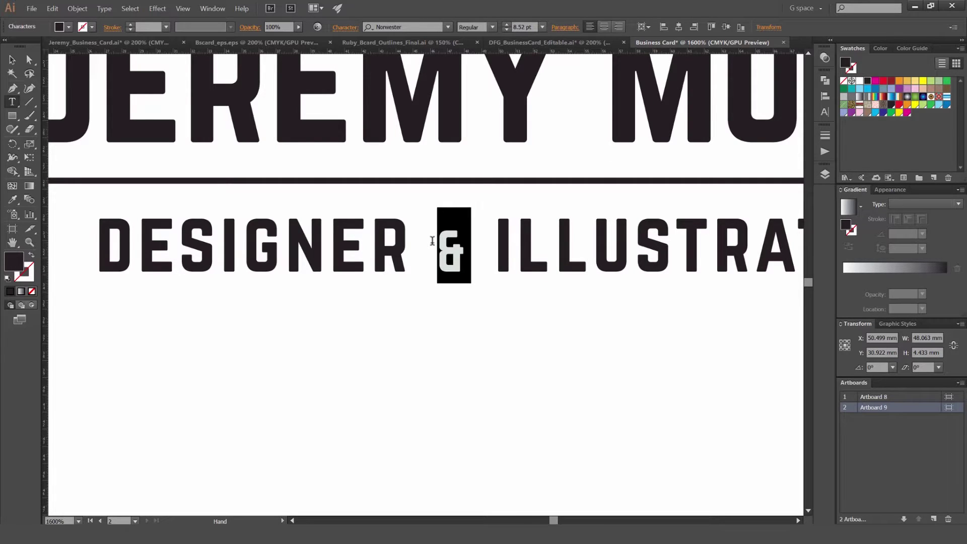
{"action": "key", "text": "ctrl+0"}
{"action": "scroll", "coordinate": [384, 212], "scroll_direction": "down", "scroll_amount": 1}
{"action": "scroll", "coordinate": [384, 212], "scroll_direction": "up", "scroll_amount": 3}
{"action": "scroll", "coordinate": [384, 212], "scroll_direction": "down", "scroll_amount": 3}
{"action": "key", "text": "Escape"}
{"action": "left_click", "coordinate": [287, 93]}
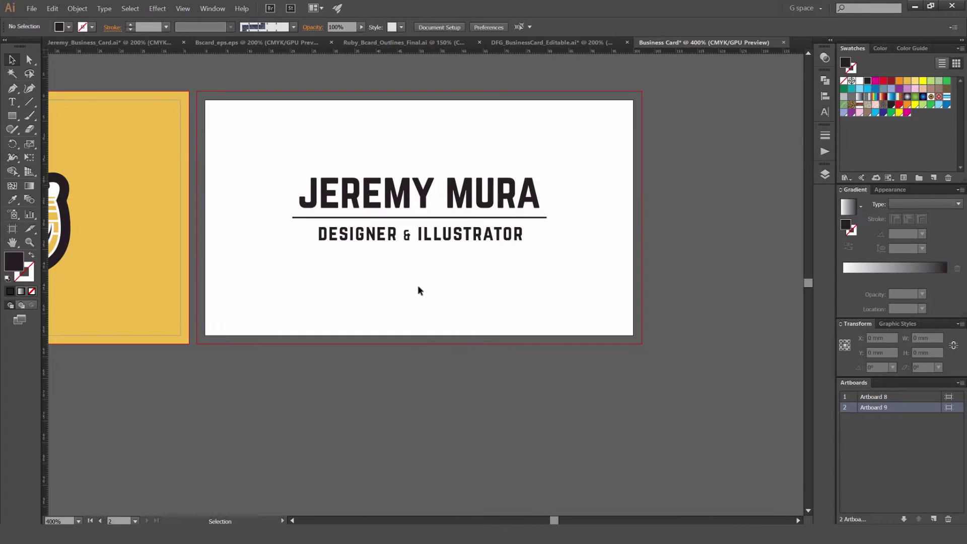
{"action": "scroll", "coordinate": [364, 212], "scroll_direction": "up", "scroll_amount": 3}
Step: Enlarge the ampersand one size step, making the line 48.75 mm wide
{"action": "double_click", "coordinate": [363, 215]}
{"action": "double_click", "coordinate": [354, 217]}
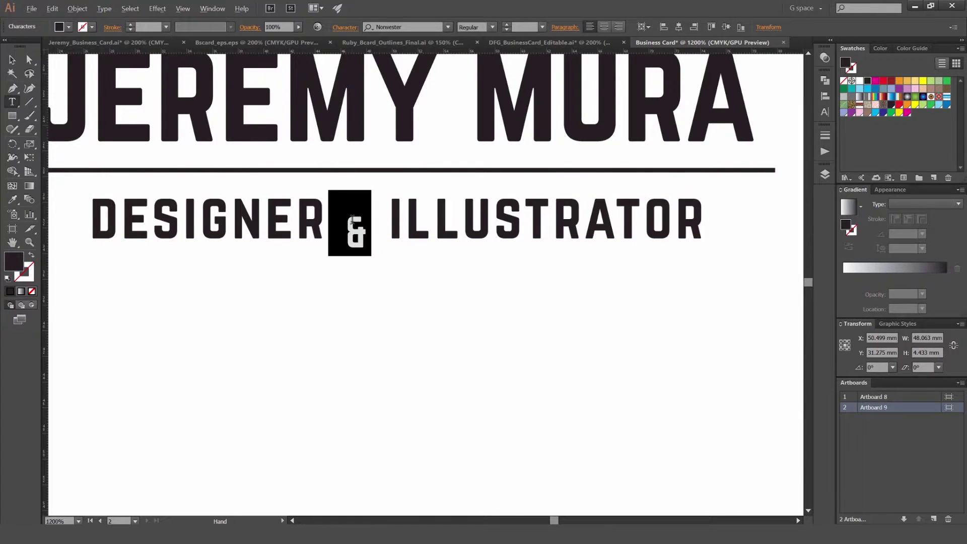
{"action": "key", "text": "ctrl+shift+period"}
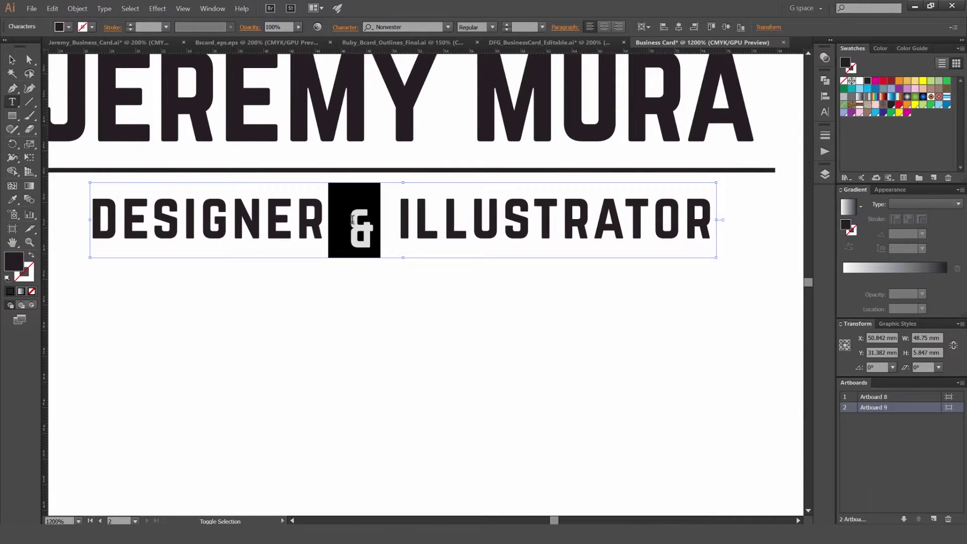
{"action": "left_click", "coordinate": [430, 197]}
{"action": "key", "text": "ctrl+minus"}
{"action": "key", "text": "ctrl+minus"}
{"action": "key", "text": "ctrl+minus"}
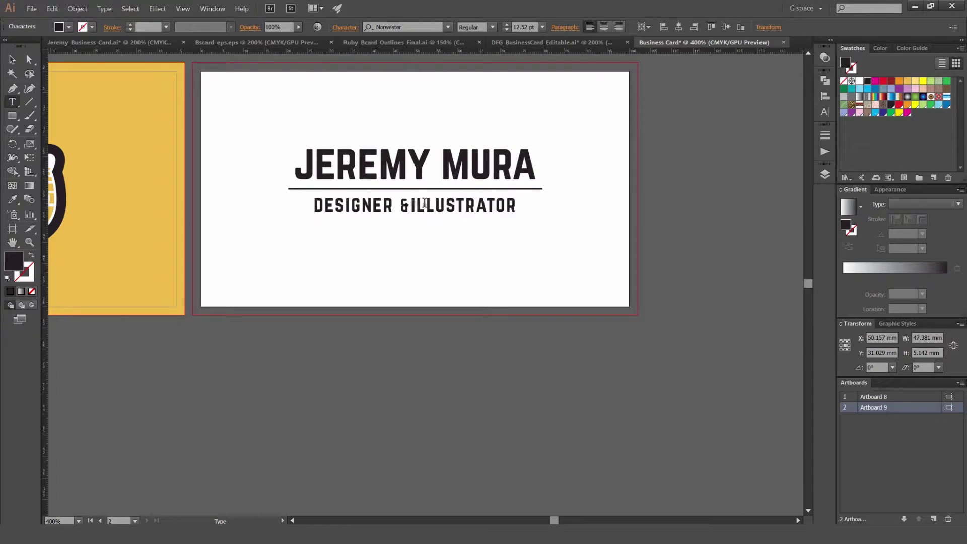
{"action": "left_click", "coordinate": [12, 59]}
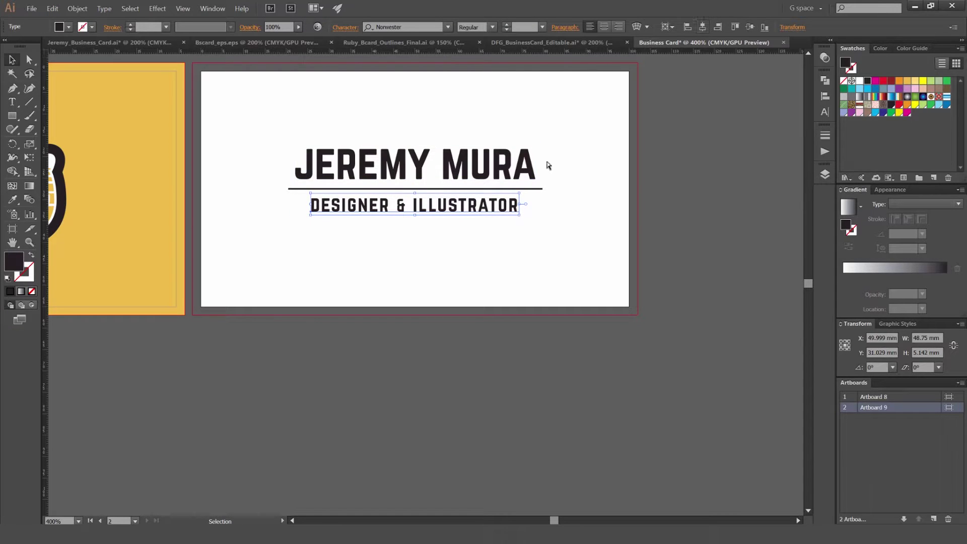
{"action": "left_click", "coordinate": [529, 172], "text": "shift"}
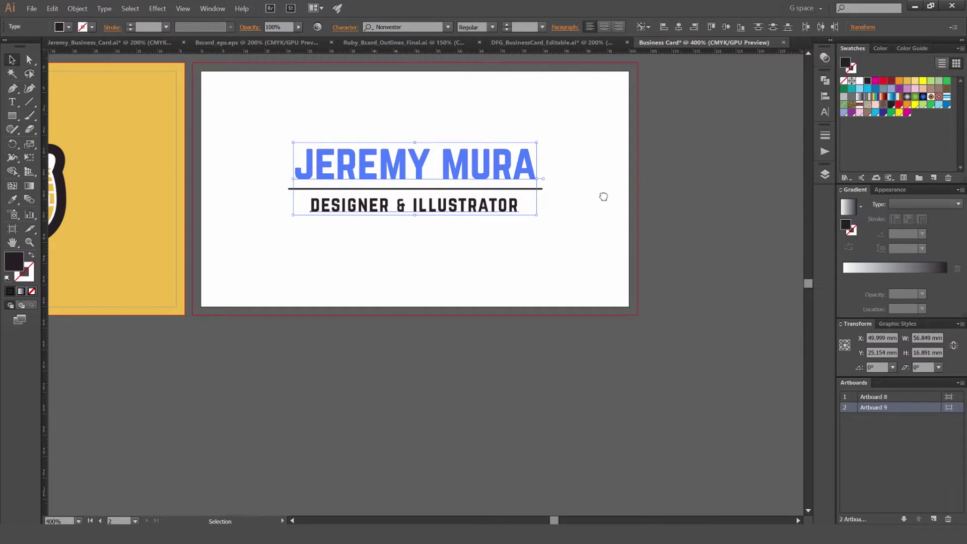
Step: Add a new text line on the white card containing the phone number
{"action": "left_click", "coordinate": [593, 250]}
{"action": "scroll", "coordinate": [590, 248], "scroll_direction": "down", "scroll_amount": 3}
{"action": "scroll", "coordinate": [578, 275], "scroll_direction": "up", "scroll_amount": 2}
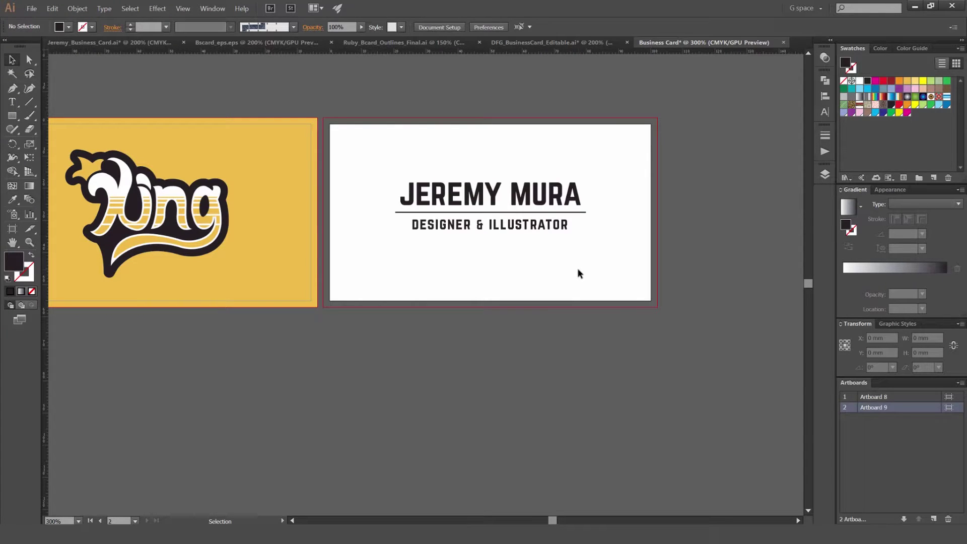
{"action": "key", "text": "o"}
{"action": "key", "text": "t"}
{"action": "left_click", "coordinate": [452, 260]}
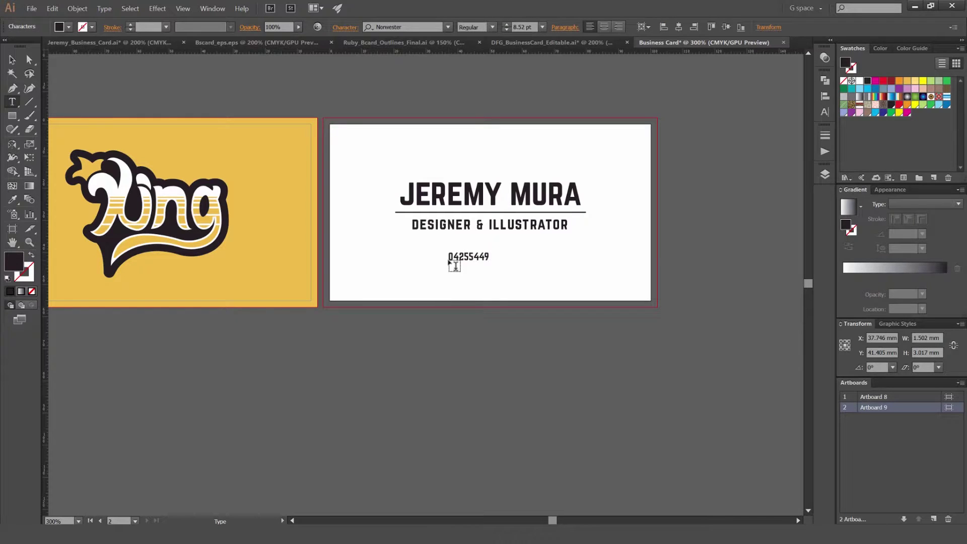
Step: Move the phone number under the subtitle and centre it horizontally
{"action": "left_click", "coordinate": [15, 63]}
{"action": "scroll", "coordinate": [498, 277], "scroll_direction": "up", "scroll_amount": 1}
{"action": "left_click_drag", "start_coordinate": [471, 254], "coordinate": [487, 239]}
{"action": "left_click", "coordinate": [497, 218], "text": "shift"}
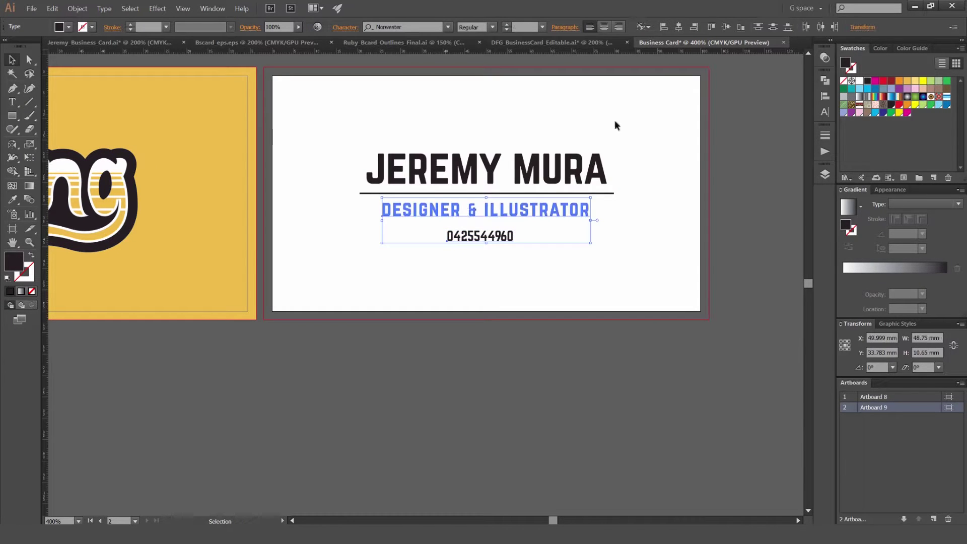
{"action": "left_click", "coordinate": [678, 27]}
Step: Raise the phone number slightly closer to DESIGNER & ILLUSTRATOR
{"action": "left_click", "coordinate": [572, 264]}
{"action": "scroll", "coordinate": [546, 233], "scroll_direction": "up", "scroll_amount": 3}
{"action": "left_click_drag", "start_coordinate": [546, 233], "coordinate": [490, 211]}
{"action": "scroll", "coordinate": [524, 271], "scroll_direction": "down", "scroll_amount": 5}
{"action": "scroll", "coordinate": [530, 270], "scroll_direction": "up", "scroll_amount": 4}
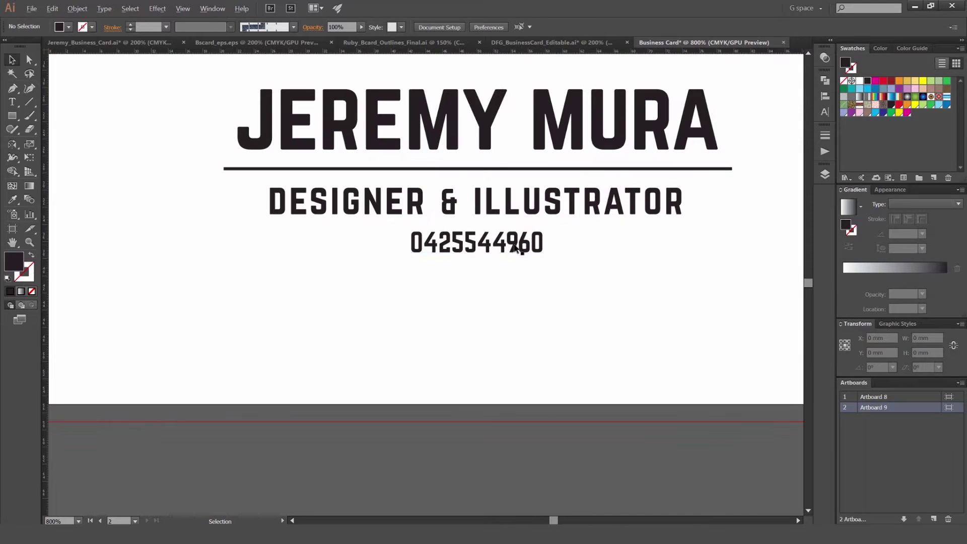
{"action": "left_click", "coordinate": [514, 202]}
Step: Set both the phone number and the DESIGNER & ILLUSTRATOR subtitle to 13 pt
{"action": "key", "text": "t"}
{"action": "left_click_drag", "start_coordinate": [544, 241], "coordinate": [423, 245]}
{"action": "key", "text": "ctrl+shift+period"}
{"action": "left_click", "coordinate": [489, 205]}
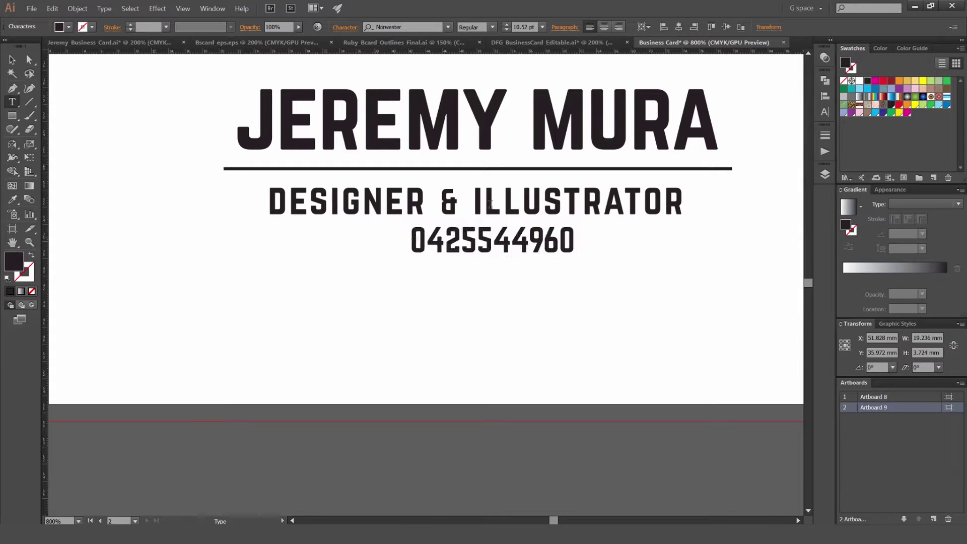
{"action": "key", "text": "ctrl+a"}
{"action": "left_click", "coordinate": [524, 29]}
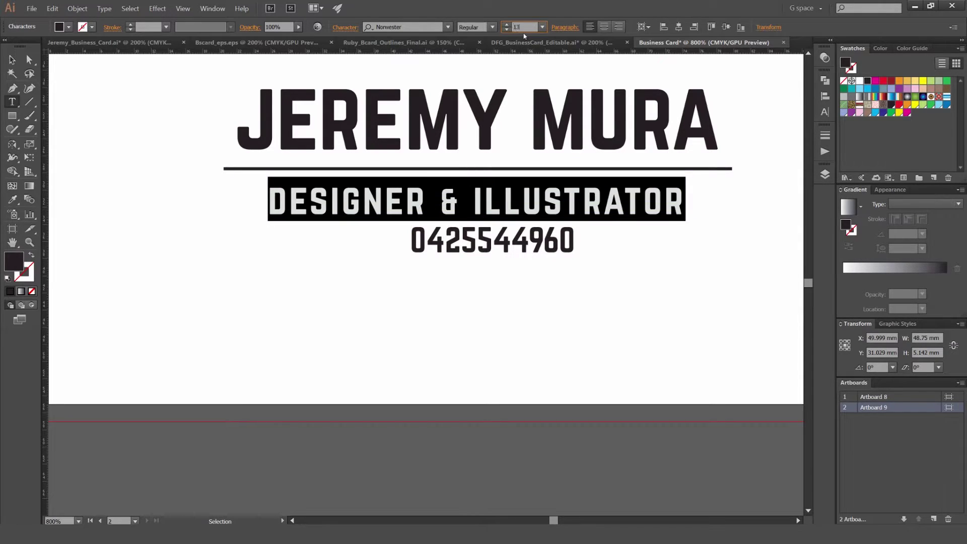
{"action": "key", "text": "Return"}
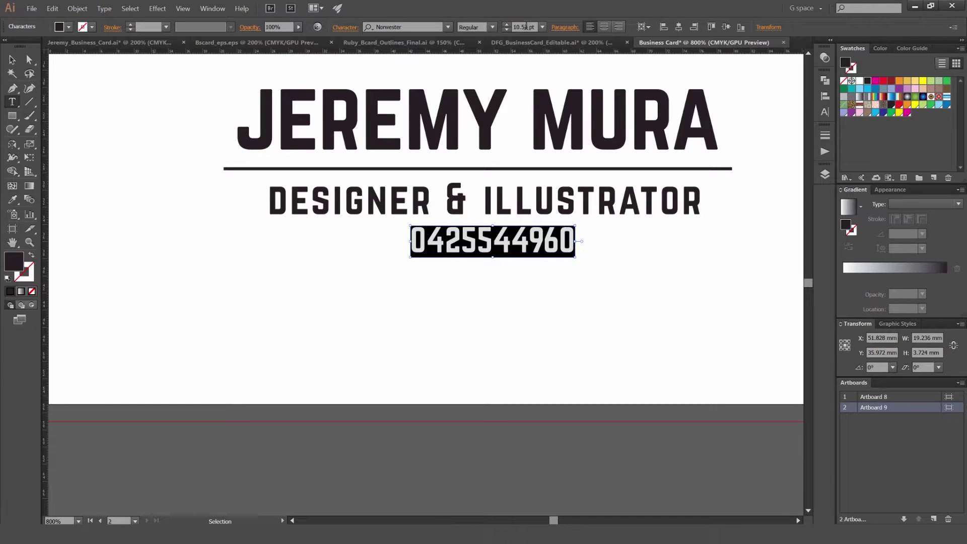
{"action": "type", "text": "13"}
{"action": "key", "text": "Return"}
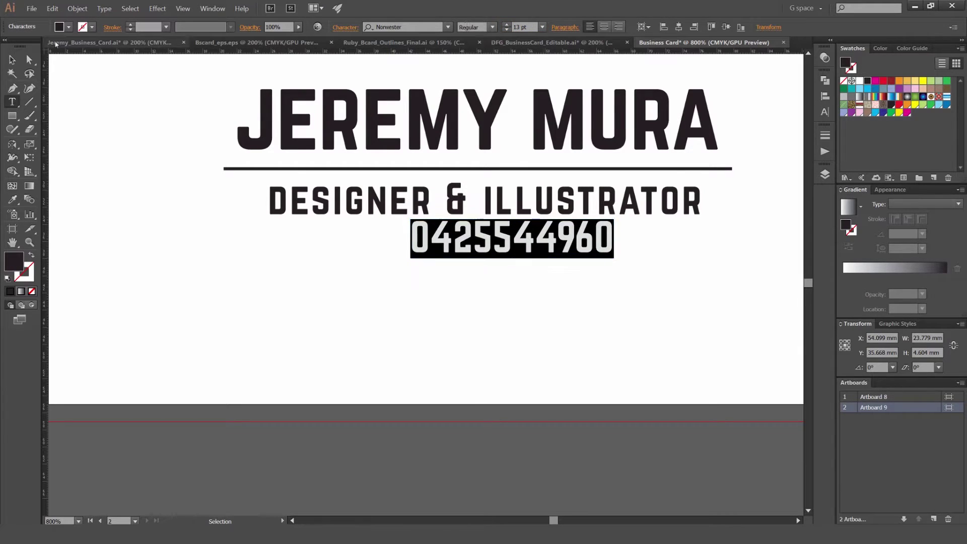
Step: Centre the phone number under the subtitle as key object and fine-tune its height
{"action": "left_click", "coordinate": [13, 60]}
{"action": "left_click", "coordinate": [487, 202], "text": "shift"}
{"action": "left_click", "coordinate": [487, 202]}
{"action": "left_click", "coordinate": [703, 26]}
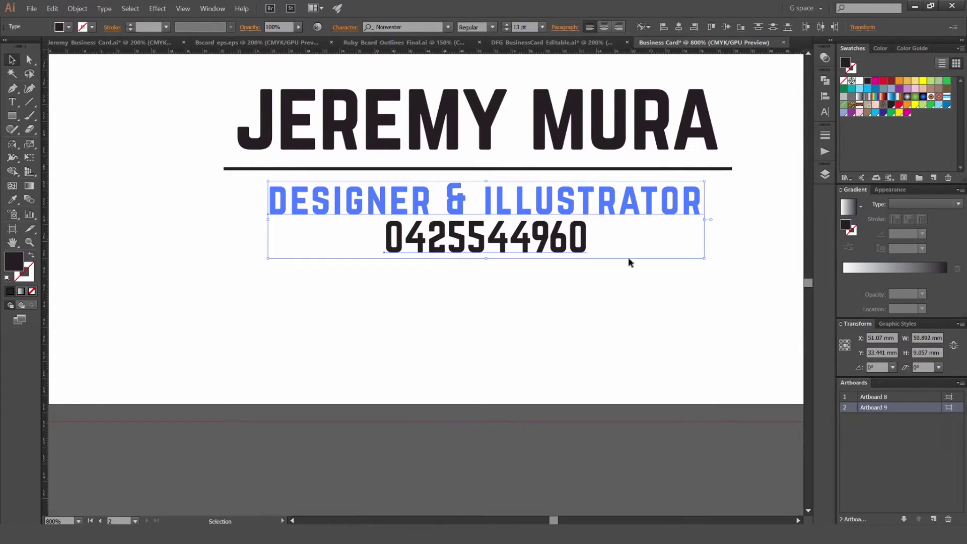
{"action": "left_click", "coordinate": [535, 231]}
{"action": "key", "text": "Down"}
{"action": "key", "text": "Down"}
{"action": "key", "text": "Down"}
{"action": "key", "text": "Down"}
{"action": "key", "text": "Down"}
{"action": "key", "text": "Down"}
{"action": "key", "text": "Up"}
{"action": "key", "text": "Up"}
{"action": "key", "text": "Up"}
{"action": "key", "text": "Up"}
{"action": "key", "text": "Up"}
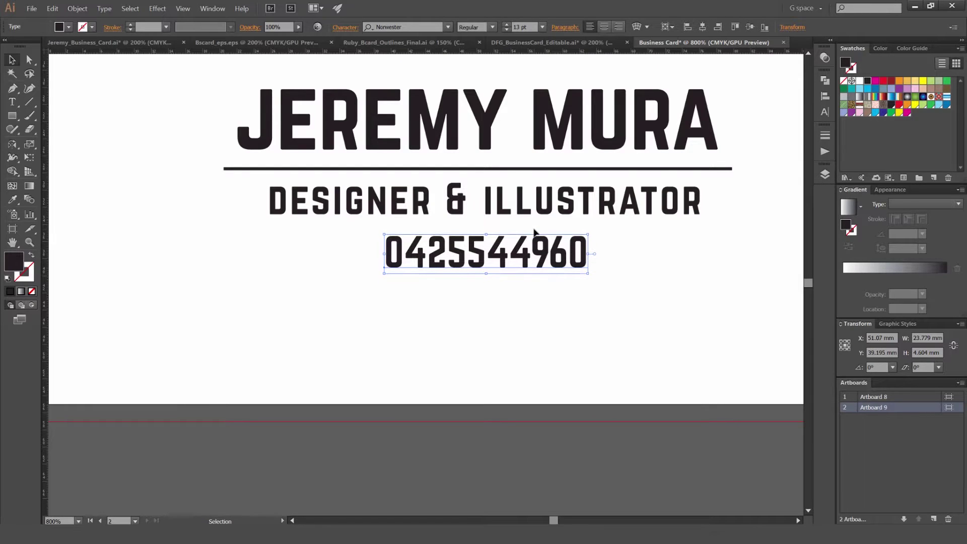
{"action": "scroll", "coordinate": [525, 305], "scroll_direction": "down", "scroll_amount": 5}
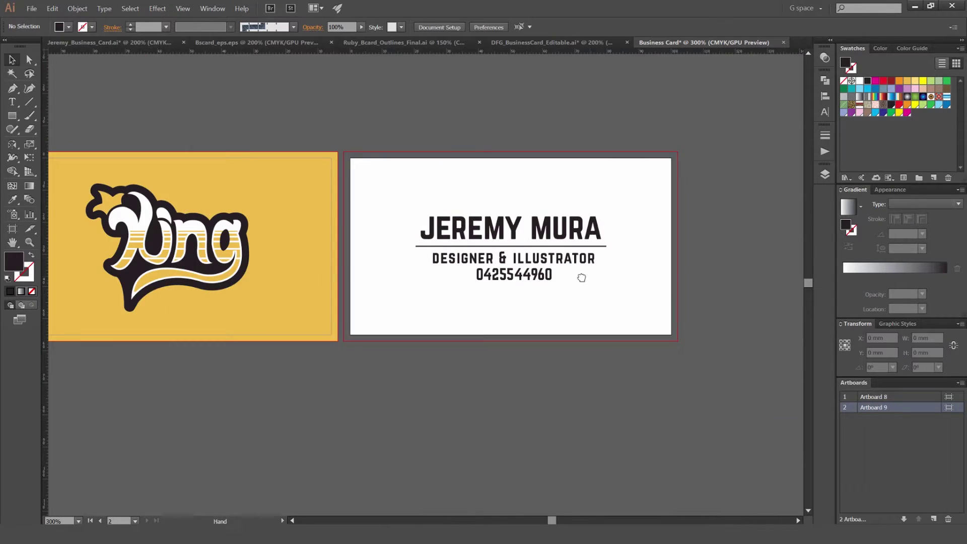
{"action": "scroll", "coordinate": [566, 274], "scroll_direction": "up", "scroll_amount": 4}
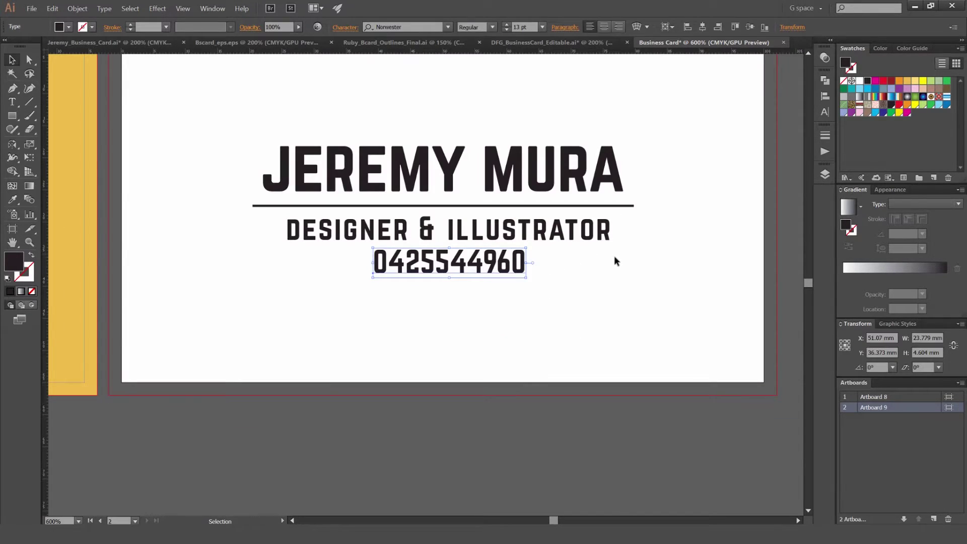
{"action": "left_click", "coordinate": [540, 240]}
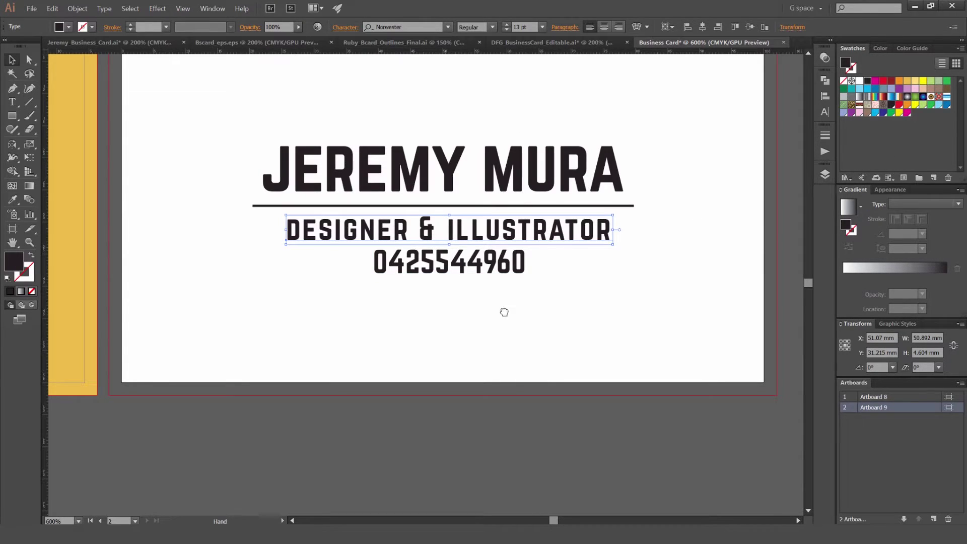
Step: Fill the subtitle light grey efefef, then adjust it to dddddd
{"action": "scroll", "coordinate": [539, 305], "scroll_direction": "down", "scroll_amount": 5}
{"action": "scroll", "coordinate": [588, 252], "scroll_direction": "up", "scroll_amount": 6}
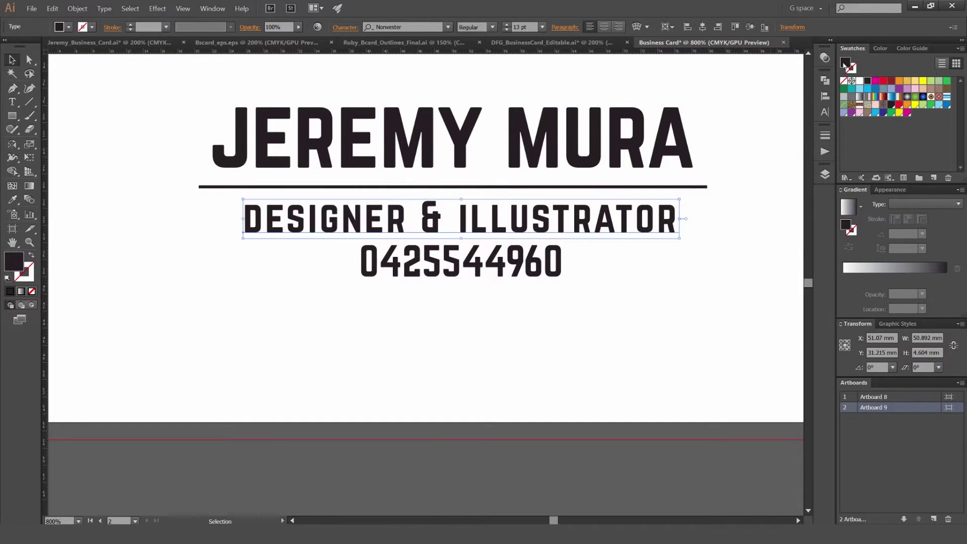
{"action": "double_click", "coordinate": [846, 64]}
{"action": "left_click_drag", "start_coordinate": [545, 290], "coordinate": [530, 172]}
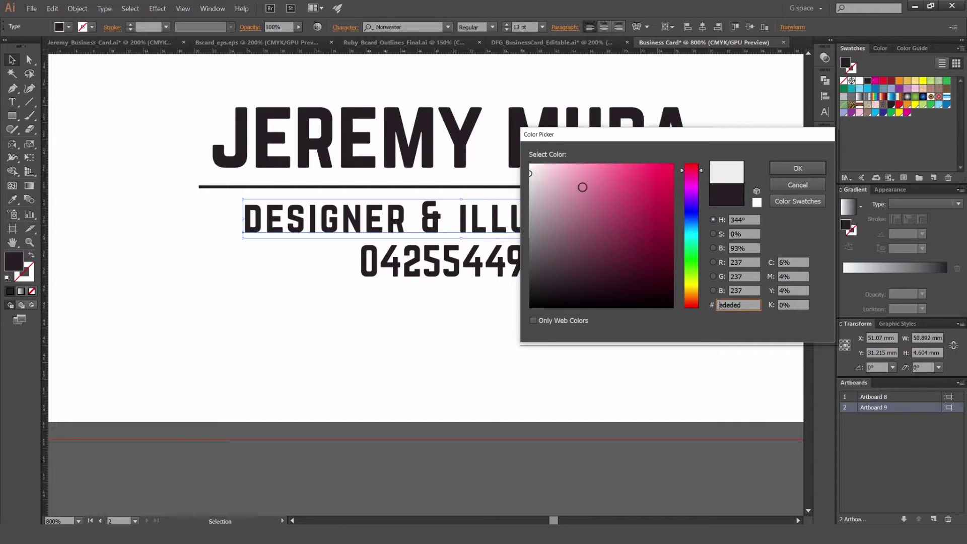
{"action": "left_click", "coordinate": [798, 169]}
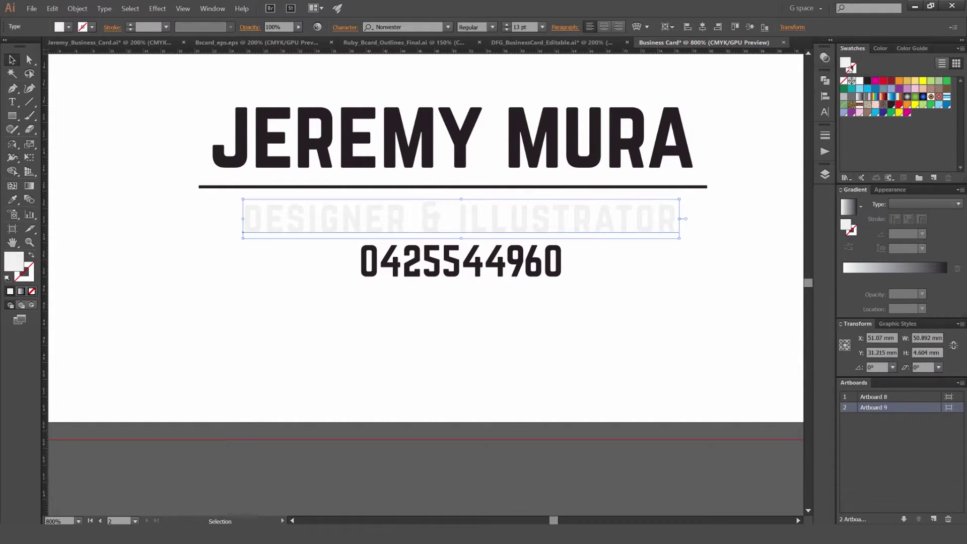
{"action": "double_click", "coordinate": [851, 67]}
{"action": "left_click_drag", "start_coordinate": [534, 179], "coordinate": [528, 184]}
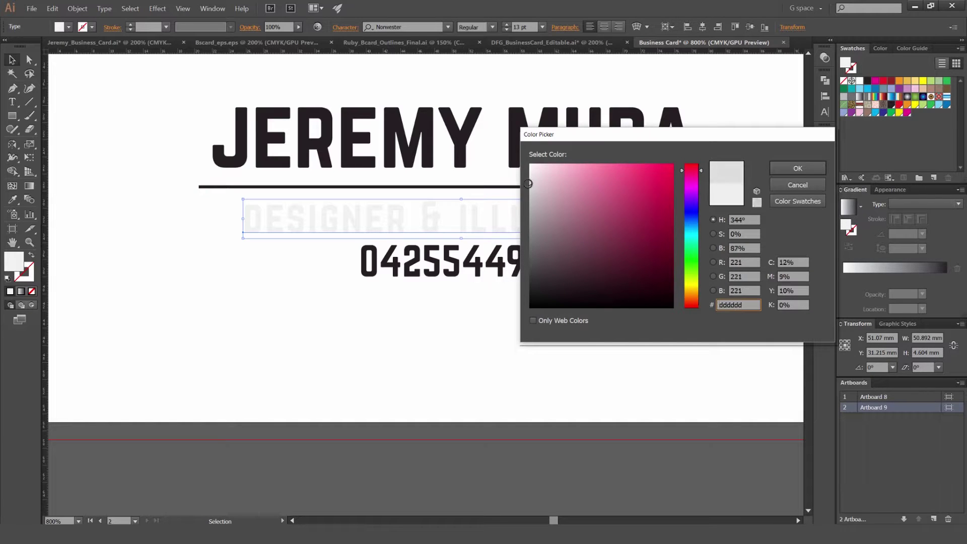
{"action": "left_click", "coordinate": [799, 169]}
Step: Copy the subtitle's dddddd grey onto the phone number with the Eyedropper
{"action": "left_click", "coordinate": [708, 132]}
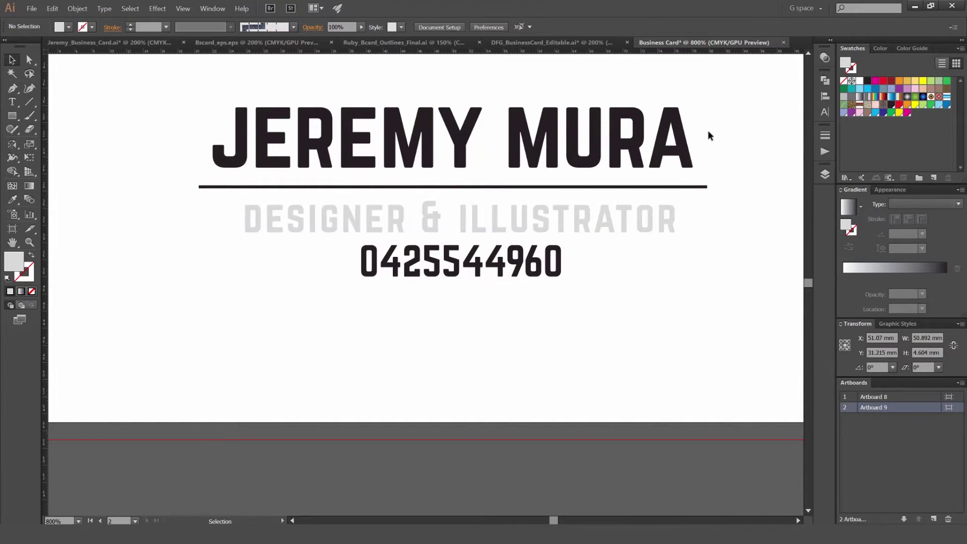
{"action": "scroll", "coordinate": [566, 169], "scroll_direction": "down", "scroll_amount": 3}
{"action": "scroll", "coordinate": [567, 169], "scroll_direction": "up", "scroll_amount": 2}
{"action": "left_click", "coordinate": [496, 210]}
{"action": "key", "text": "i"}
{"action": "left_click", "coordinate": [527, 180]}
{"action": "key", "text": "v"}
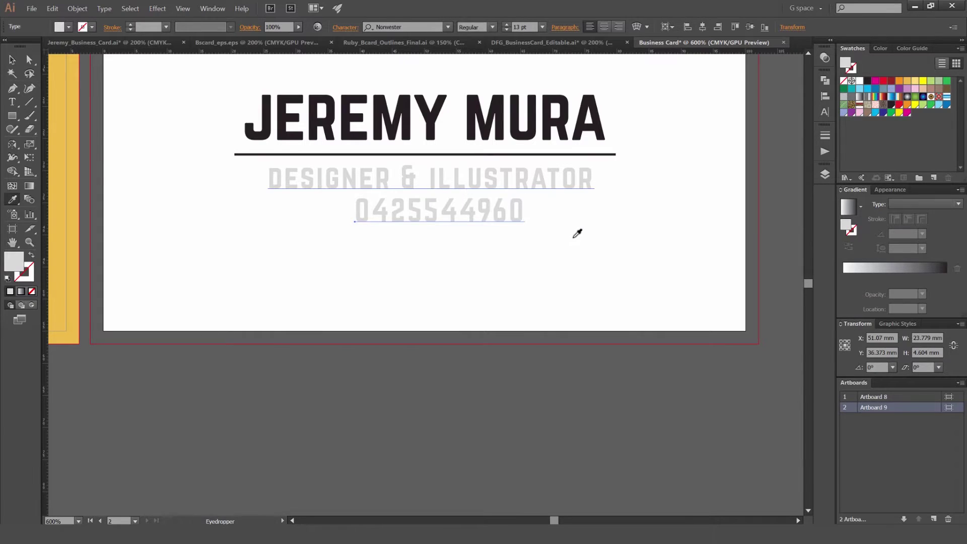
{"action": "left_click", "coordinate": [579, 233]}
Step: Select the phone number and subtitle together to check their matching grey
{"action": "left_click", "coordinate": [499, 215]}
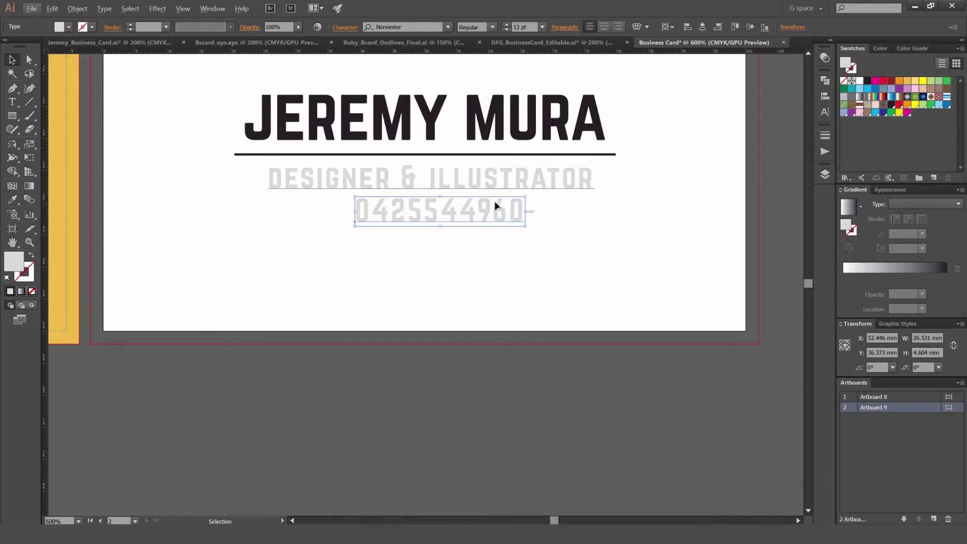
{"action": "left_click", "coordinate": [540, 179], "text": "shift"}
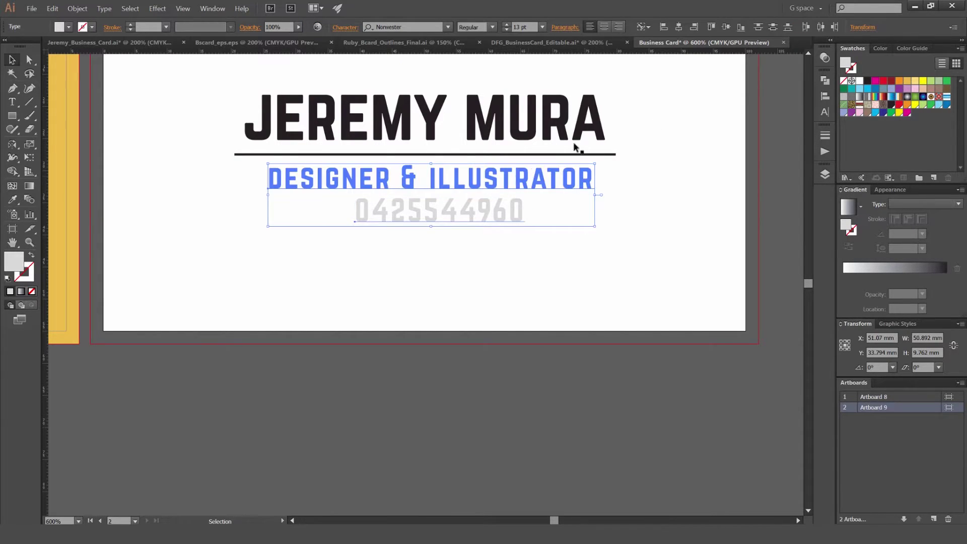
{"action": "left_click", "coordinate": [646, 212]}
{"action": "scroll", "coordinate": [646, 210], "scroll_direction": "down", "scroll_amount": 3}
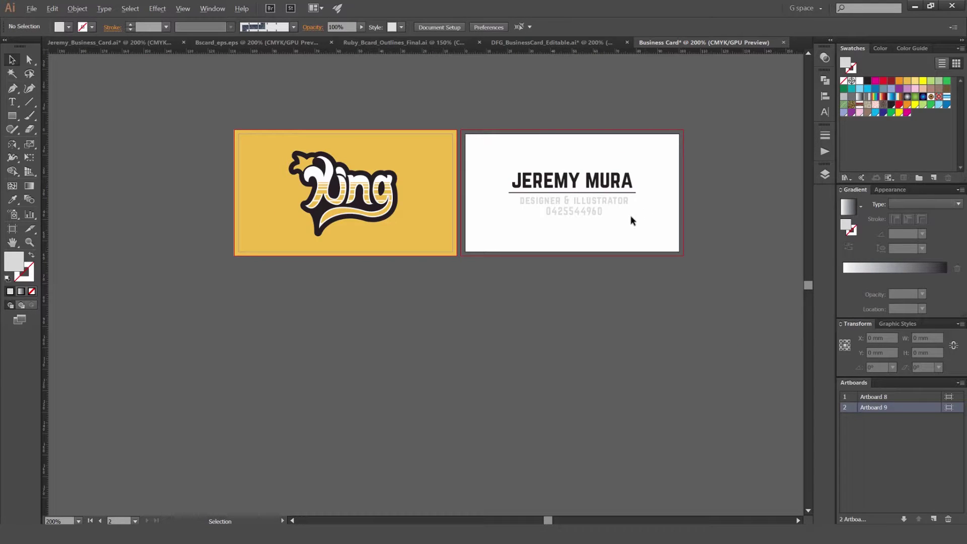
{"action": "scroll", "coordinate": [629, 222], "scroll_direction": "up", "scroll_amount": 3}
Step: Scale the name and subtitle block up slightly by its corner handle
{"action": "scroll", "coordinate": [648, 102], "scroll_direction": "down", "scroll_amount": 2}
{"action": "left_click", "coordinate": [509, 218]}
{"action": "left_click_drag", "start_coordinate": [607, 157], "coordinate": [610, 150]}
{"action": "left_click", "coordinate": [524, 245]}
Step: Duplicate the phone number line straight below the original
{"action": "scroll", "coordinate": [524, 244], "scroll_direction": "up", "scroll_amount": 4}
{"action": "left_click", "coordinate": [517, 192]}
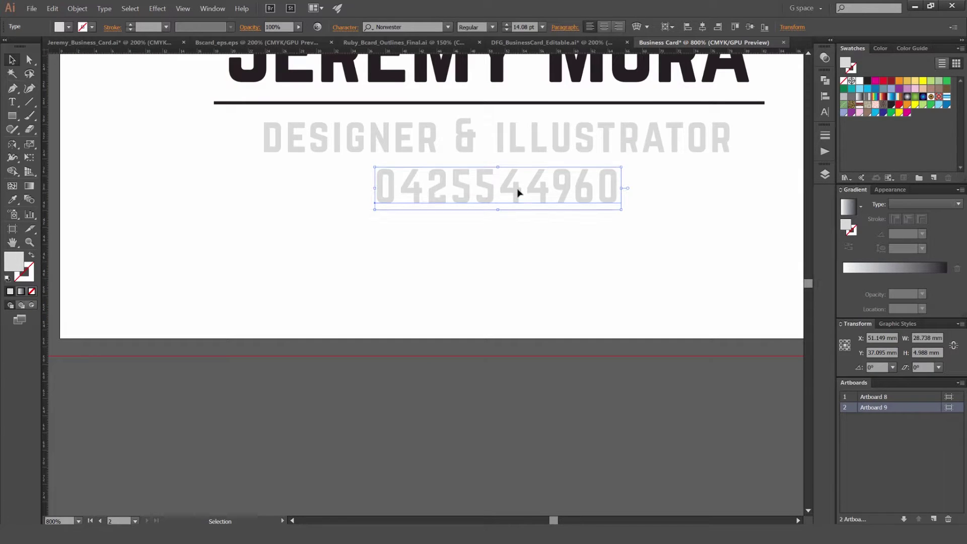
{"action": "left_click", "coordinate": [622, 255]}
{"action": "scroll", "coordinate": [635, 250], "scroll_direction": "down", "scroll_amount": 6}
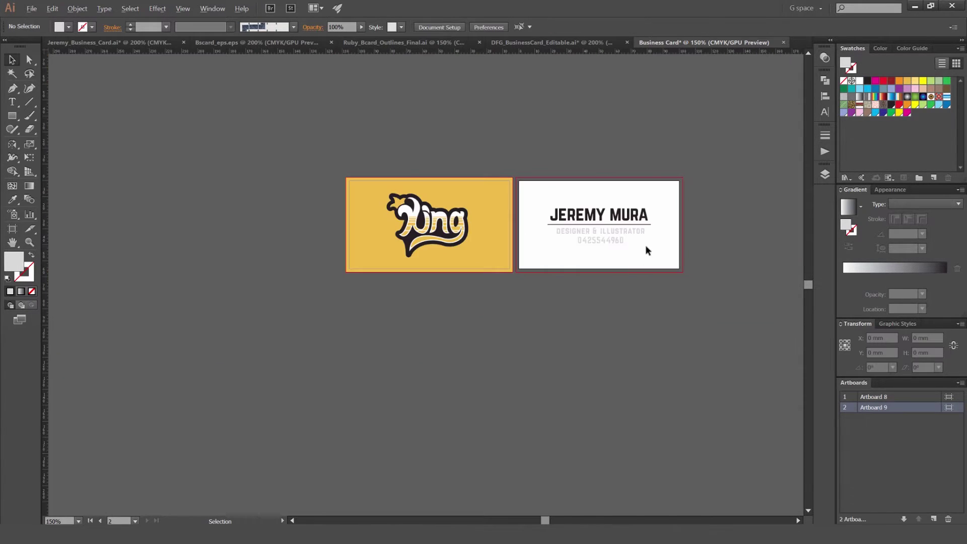
{"action": "scroll", "coordinate": [609, 241], "scroll_direction": "up", "scroll_amount": 5}
{"action": "left_click_drag", "start_coordinate": [411, 251], "coordinate": [400, 288]}
Step: Retype the duplicated line as the designer's Gmail e-mail address
{"action": "double_click", "coordinate": [399, 291]}
{"action": "double_click", "coordinate": [400, 292]}
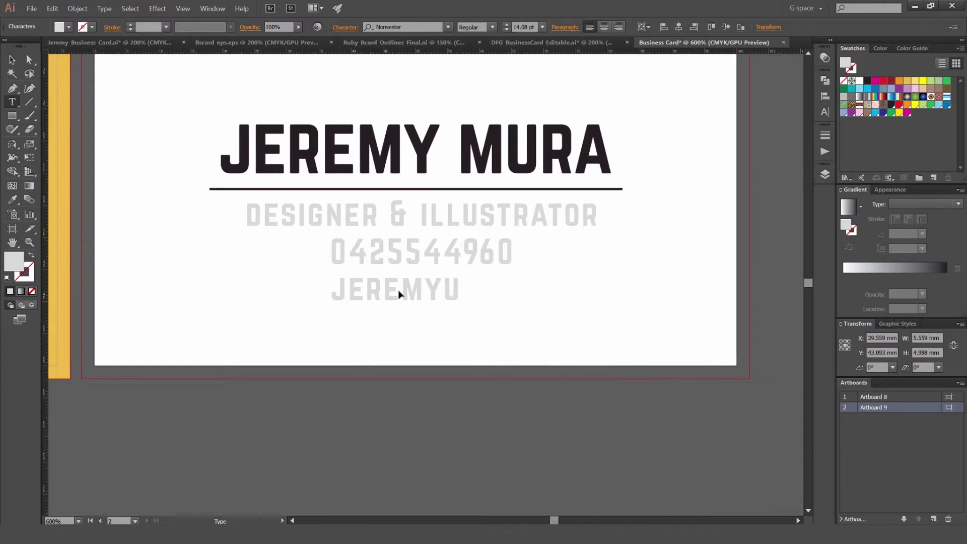
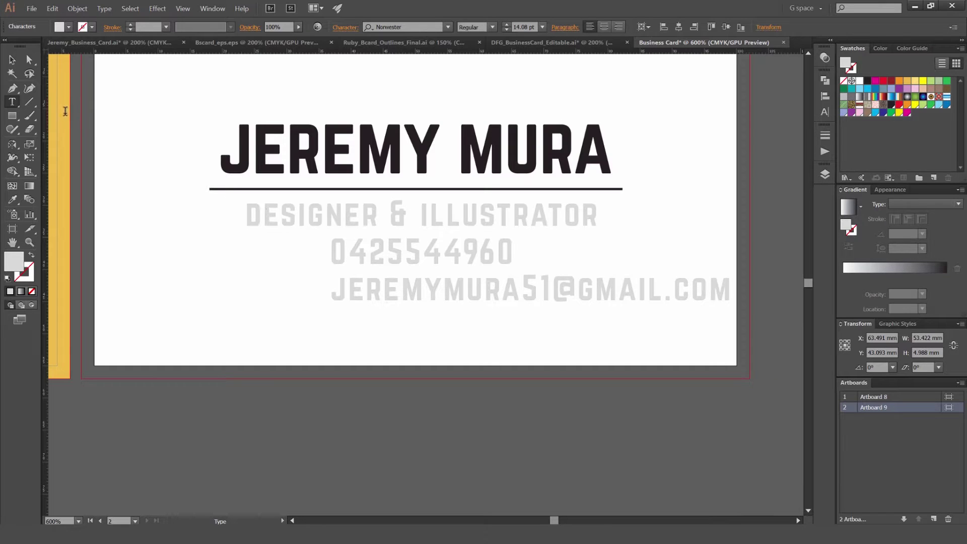
{"action": "key", "text": "Escape"}
Step: Align the e-mail line horizontally centred to the phone number
{"action": "left_click", "coordinate": [358, 246], "text": "shift"}
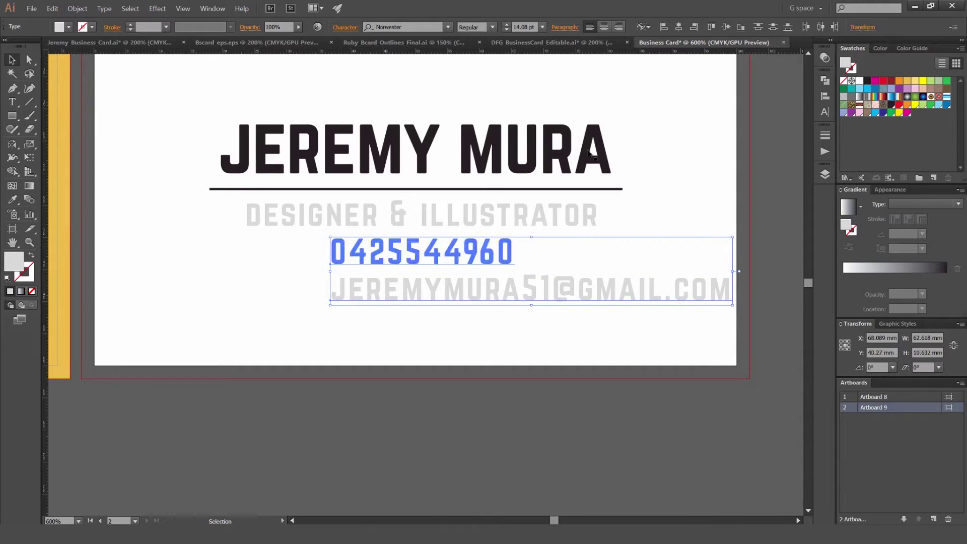
{"action": "left_click", "coordinate": [679, 27]}
{"action": "left_click", "coordinate": [495, 331]}
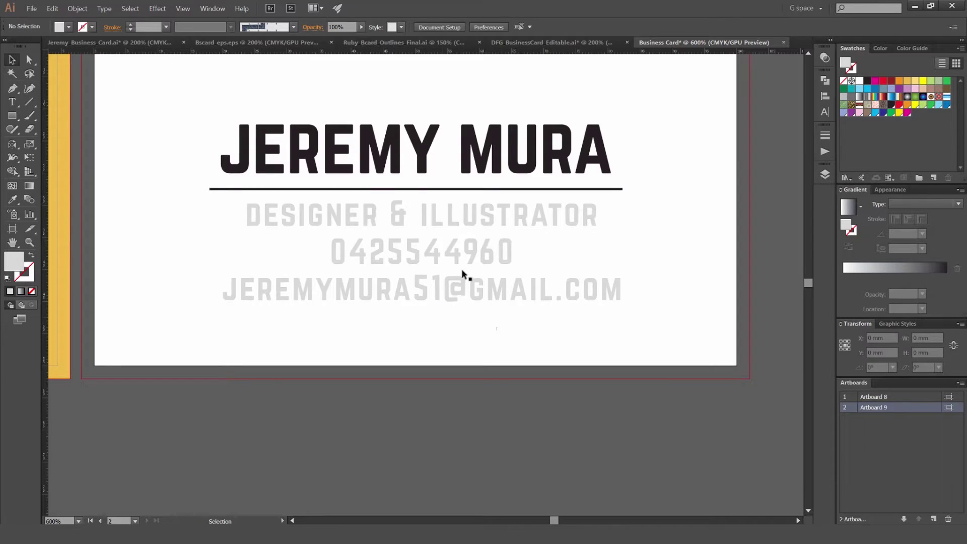
Step: Swap the lines so the e-mail sits under the title and the phone number below it
{"action": "scroll", "coordinate": [465, 259], "scroll_direction": "down", "scroll_amount": 4}
{"action": "scroll", "coordinate": [470, 276], "scroll_direction": "up", "scroll_amount": 3}
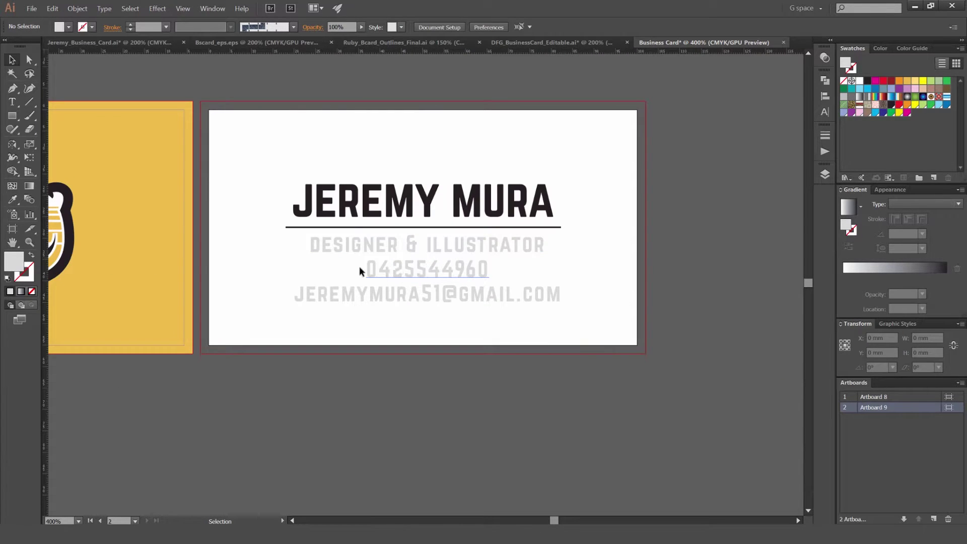
{"action": "scroll", "coordinate": [369, 272], "scroll_direction": "up", "scroll_amount": 2}
{"action": "scroll", "coordinate": [510, 270], "scroll_direction": "right", "scroll_amount": 3}
{"action": "scroll", "coordinate": [458, 284], "scroll_direction": "down", "scroll_amount": 2}
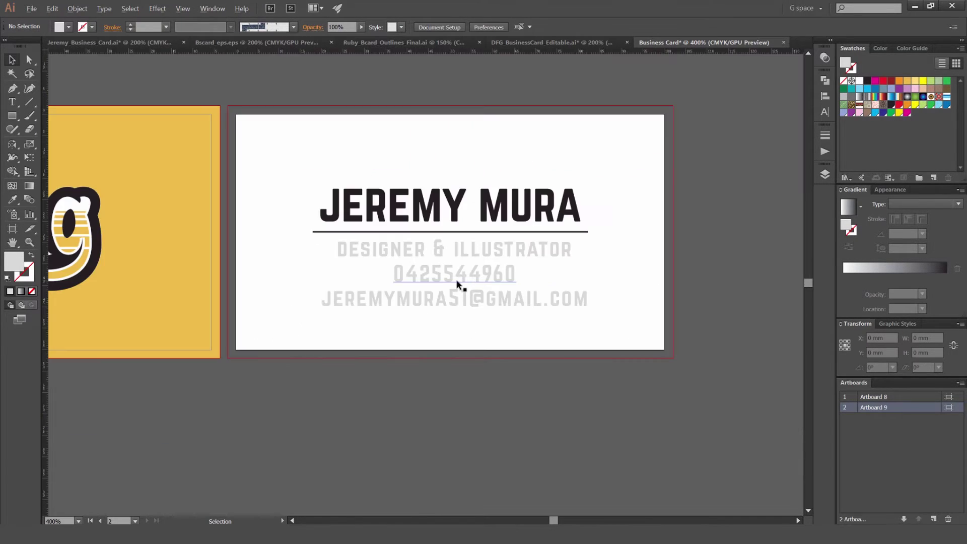
{"action": "scroll", "coordinate": [455, 280], "scroll_direction": "up", "scroll_amount": 1}
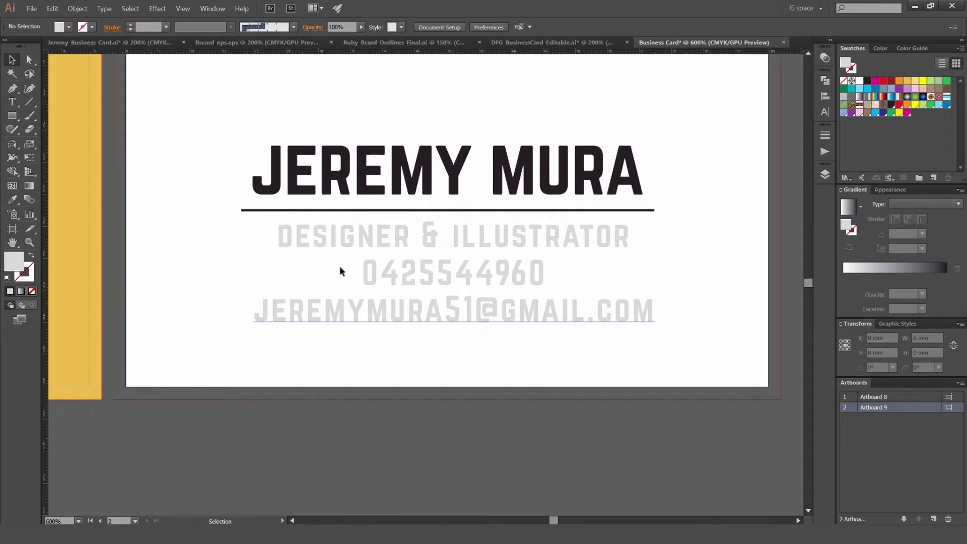
{"action": "scroll", "coordinate": [331, 262], "scroll_direction": "up", "scroll_amount": 1}
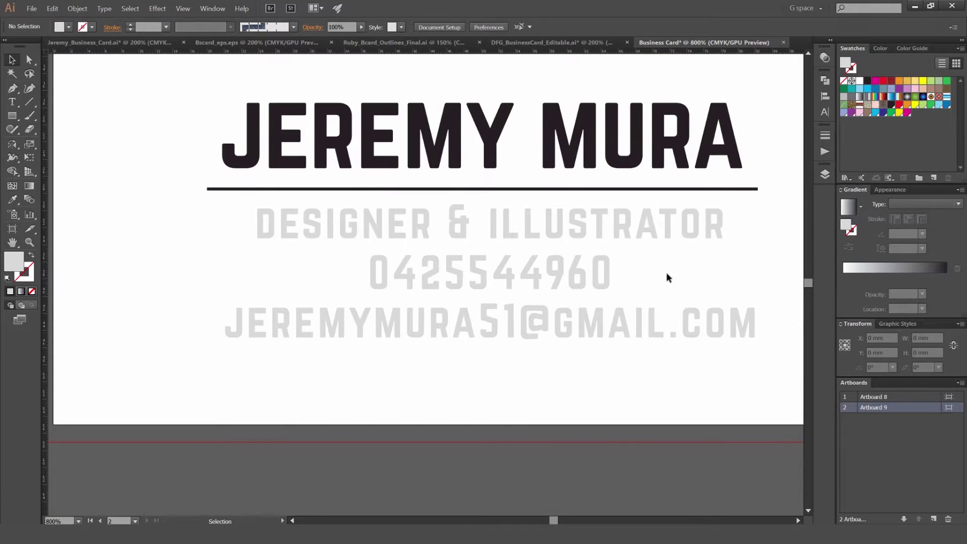
{"action": "scroll", "coordinate": [685, 262], "scroll_direction": "down", "scroll_amount": 2}
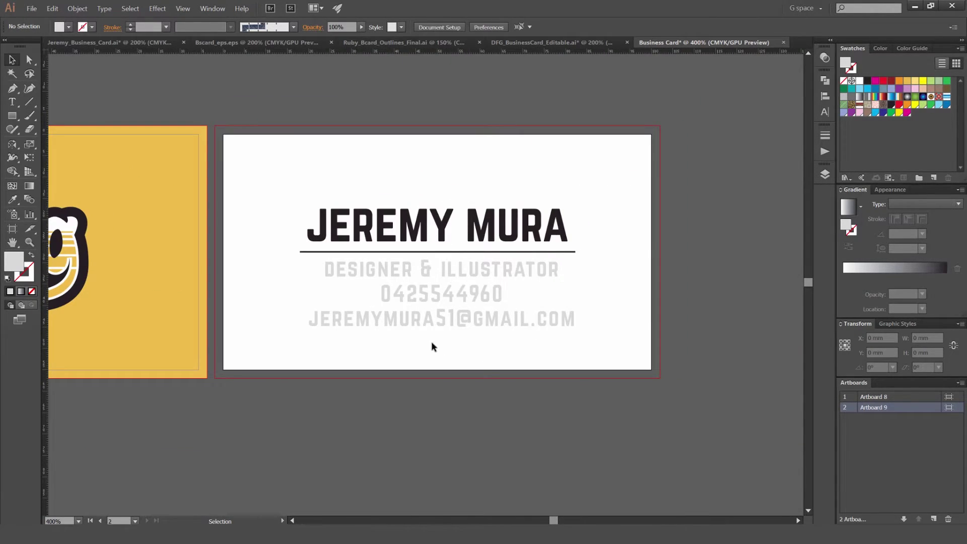
{"action": "scroll", "coordinate": [477, 289], "scroll_direction": "up", "scroll_amount": 1}
{"action": "left_click_drag", "start_coordinate": [447, 302], "coordinate": [447, 385]}
{"action": "left_click_drag", "start_coordinate": [440, 332], "coordinate": [440, 290]}
{"action": "left_click_drag", "start_coordinate": [472, 368], "coordinate": [472, 325]}
Step: Zoom out to check the card and select the e-mail line
{"action": "scroll", "coordinate": [398, 288], "scroll_direction": "up", "scroll_amount": 2}
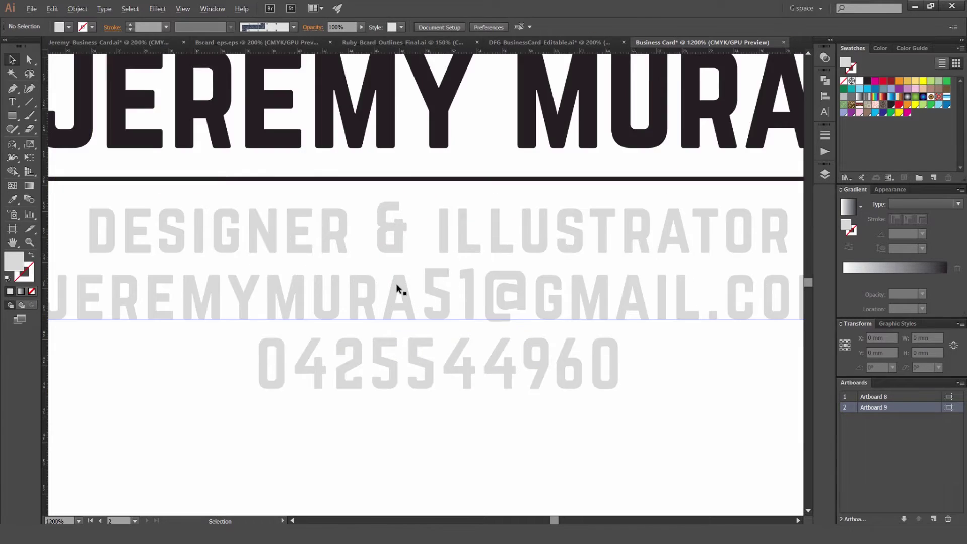
{"action": "scroll", "coordinate": [305, 255], "scroll_direction": "up", "scroll_amount": 1}
{"action": "scroll", "coordinate": [291, 251], "scroll_direction": "up", "scroll_amount": 1}
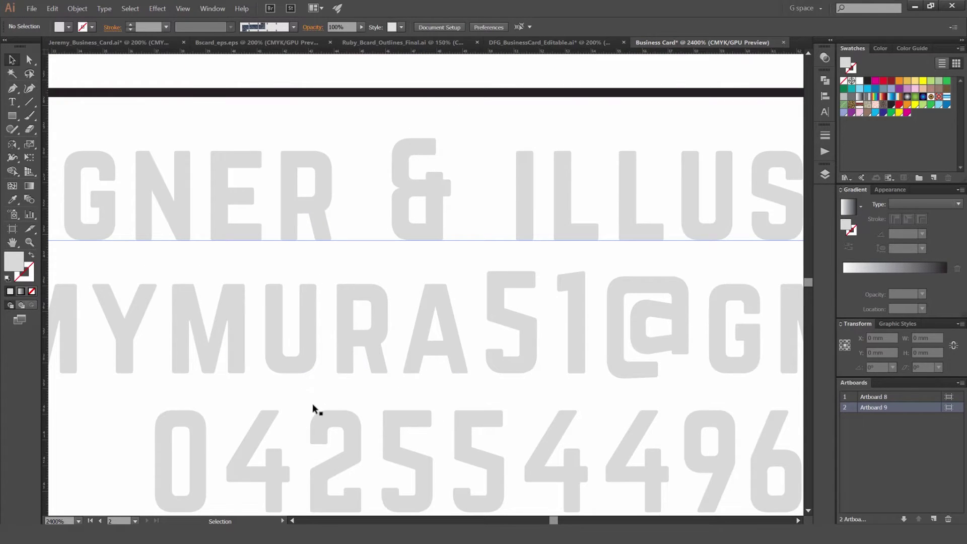
{"action": "scroll", "coordinate": [334, 373], "scroll_direction": "down", "scroll_amount": 3}
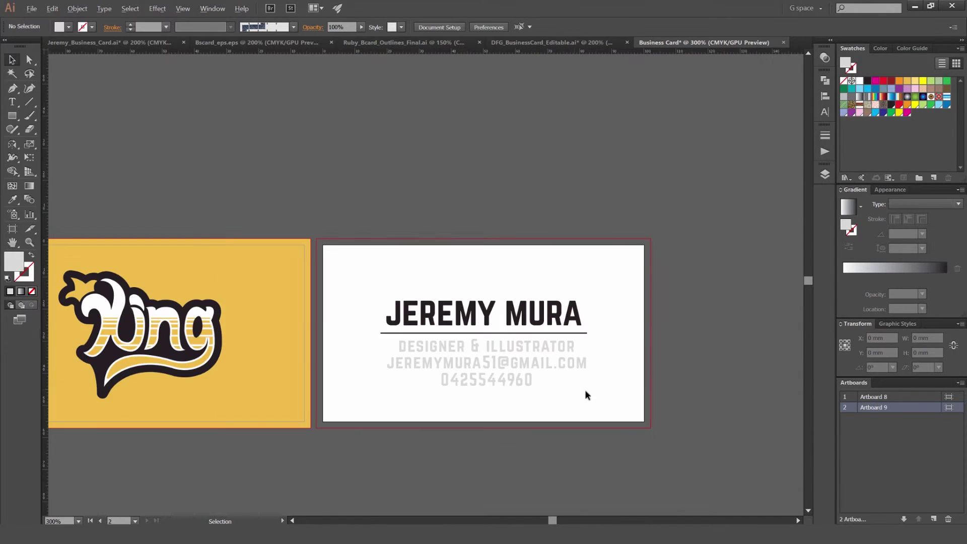
{"action": "left_click", "coordinate": [492, 364]}
{"action": "scroll", "coordinate": [512, 380], "scroll_direction": "up", "scroll_amount": 3}
Step: Move the e-mail and phone lines down together
{"action": "left_click_drag", "start_coordinate": [563, 428], "coordinate": [524, 391]}
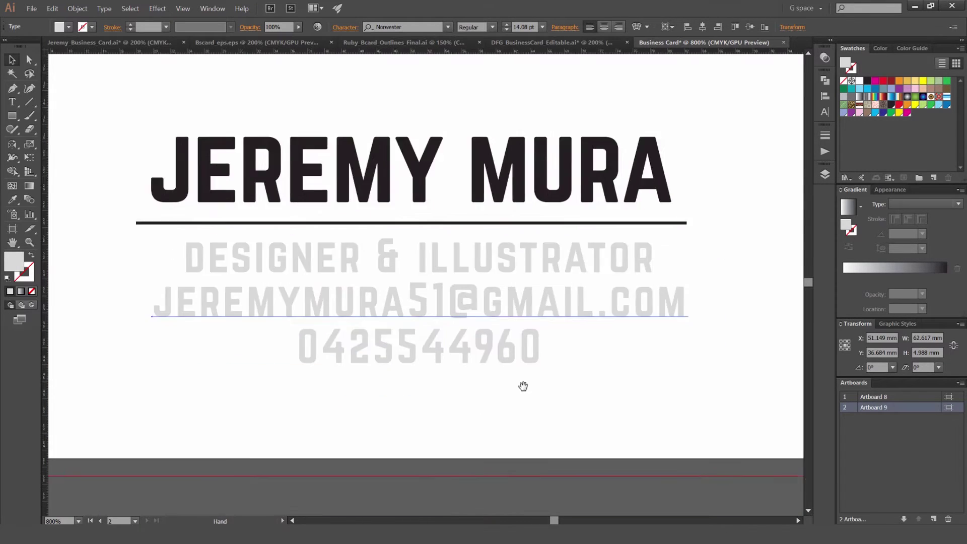
{"action": "scroll", "coordinate": [521, 390], "scroll_direction": "down", "scroll_amount": 2}
{"action": "left_click", "coordinate": [491, 356], "text": "shift"}
{"action": "left_click_drag", "start_coordinate": [502, 343], "coordinate": [503, 374]}
{"action": "left_click", "coordinate": [529, 231]}
Step: Move DESIGNER & ILLUSTRATOR up directly under the name
{"action": "left_click_drag", "start_coordinate": [438, 341], "coordinate": [486, 352]}
{"action": "scroll", "coordinate": [625, 349], "scroll_direction": "up", "scroll_amount": 1}
{"action": "left_click", "coordinate": [625, 349]}
{"action": "scroll", "coordinate": [508, 350], "scroll_direction": "up", "scroll_amount": 1}
{"action": "left_click", "coordinate": [501, 309]}
{"action": "left_click_drag", "start_coordinate": [500, 309], "coordinate": [501, 280]}
{"action": "left_click", "coordinate": [473, 335]}
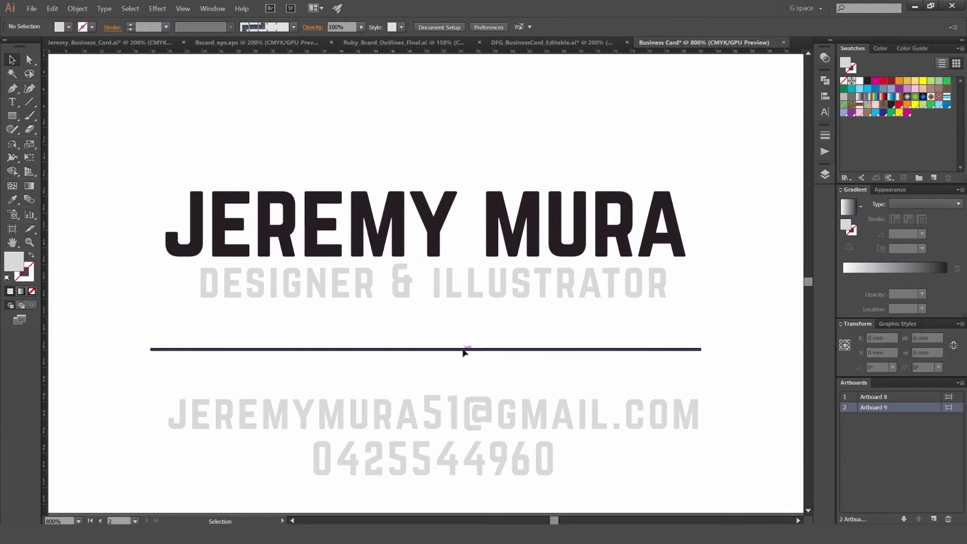
Step: Place the rule just below the title and colour DESIGNER & ILLUSTRATOR black
{"action": "left_click_drag", "start_coordinate": [464, 350], "coordinate": [434, 314]}
{"action": "left_click", "coordinate": [479, 279]}
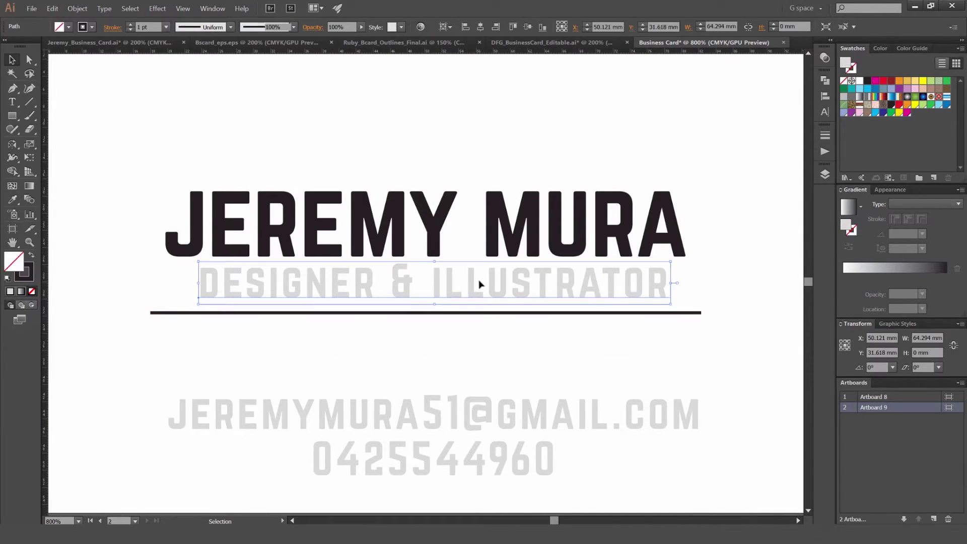
{"action": "left_click", "coordinate": [867, 80]}
{"action": "left_click", "coordinate": [708, 138]}
Step: Nudge the name, title and rule group up and raise the grey contact block beneath it
{"action": "left_click", "coordinate": [527, 210]}
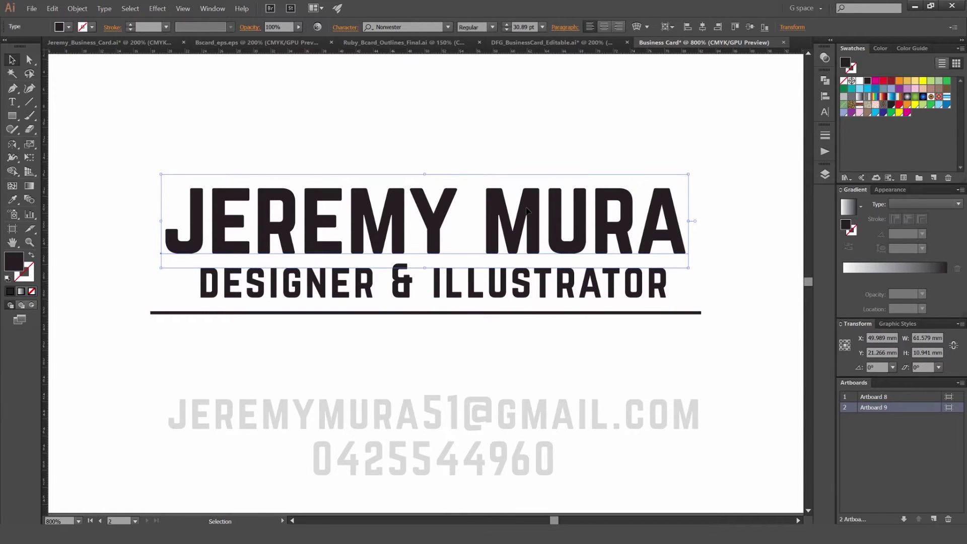
{"action": "left_click", "coordinate": [592, 134]}
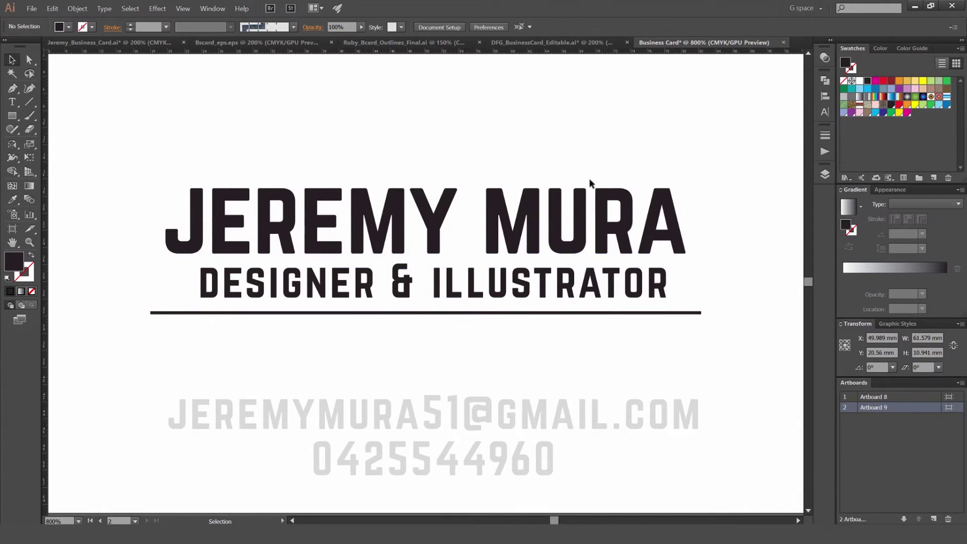
{"action": "left_click_drag", "start_coordinate": [549, 229], "coordinate": [554, 337]}
{"action": "key", "text": "Up"}
{"action": "key", "text": "Up"}
{"action": "key", "text": "Up"}
{"action": "key", "text": "Up"}
{"action": "key", "text": "Up"}
{"action": "left_click_drag", "start_coordinate": [482, 420], "coordinate": [483, 327]}
{"action": "left_click", "coordinate": [694, 382]}
Step: Zoom in and out to check the text layout on both card sides
{"action": "key", "text": "ctrl+minus"}
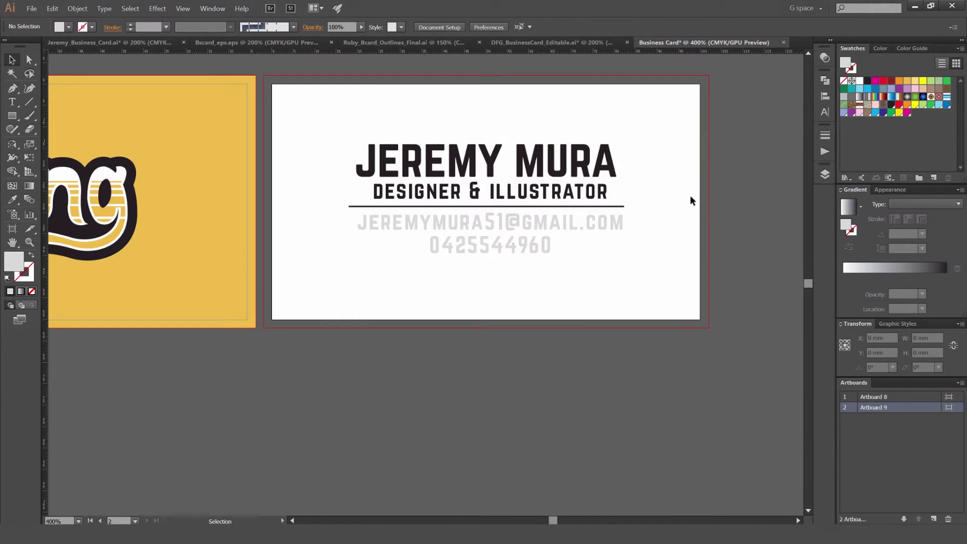
{"action": "key", "text": "ctrl+minus"}
{"action": "key", "text": "ctrl+minus"}
{"action": "key", "text": "ctrl+plus"}
{"action": "key", "text": "ctrl+plus"}
{"action": "key", "text": "ctrl+plus"}
{"action": "key", "text": "ctrl+plus"}
{"action": "left_click", "coordinate": [525, 222]}
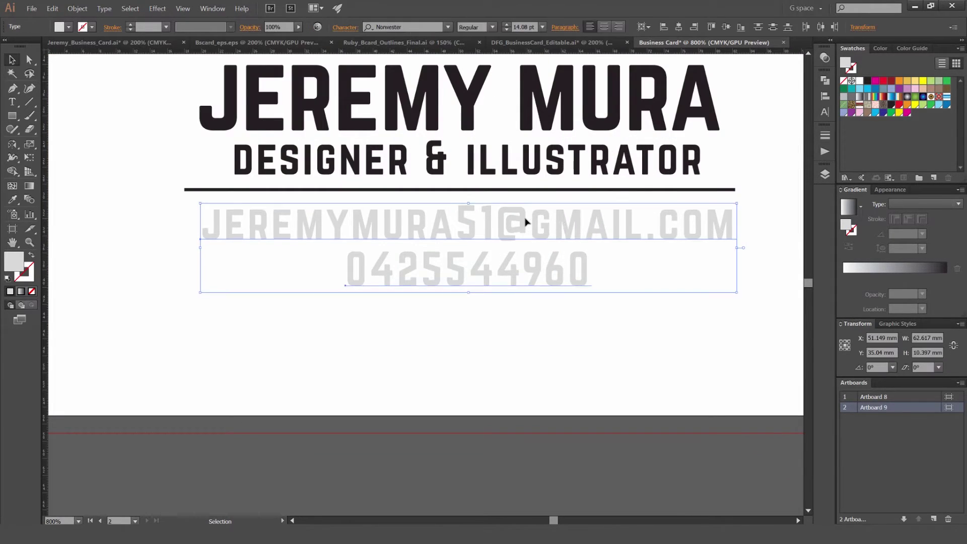
{"action": "scroll", "coordinate": [509, 201], "scroll_direction": "up", "scroll_amount": 3}
{"action": "scroll", "coordinate": [509, 202], "scroll_direction": "right", "scroll_amount": 2}
{"action": "left_click", "coordinate": [436, 262]}
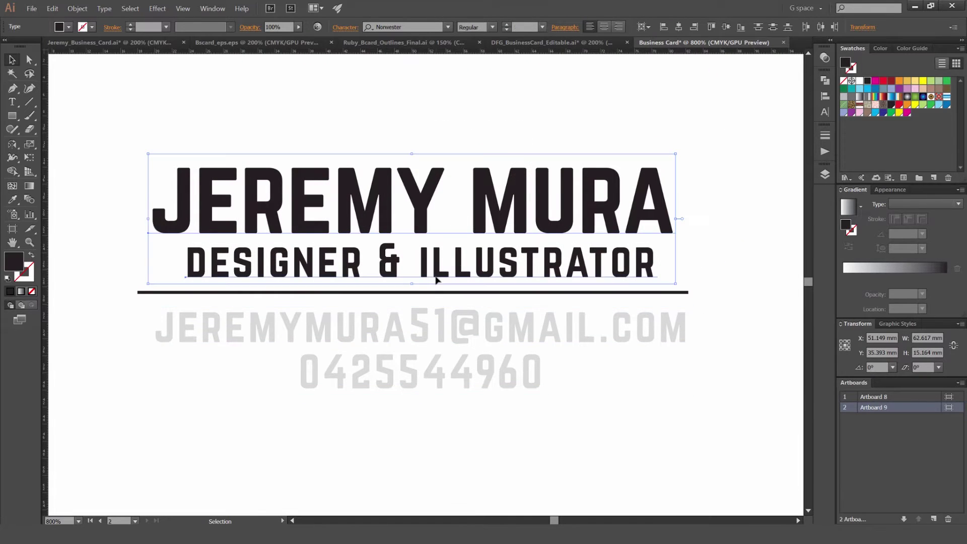
{"action": "left_click", "coordinate": [691, 388]}
{"action": "key", "text": "ctrl+plus"}
{"action": "key", "text": "ctrl+plus"}
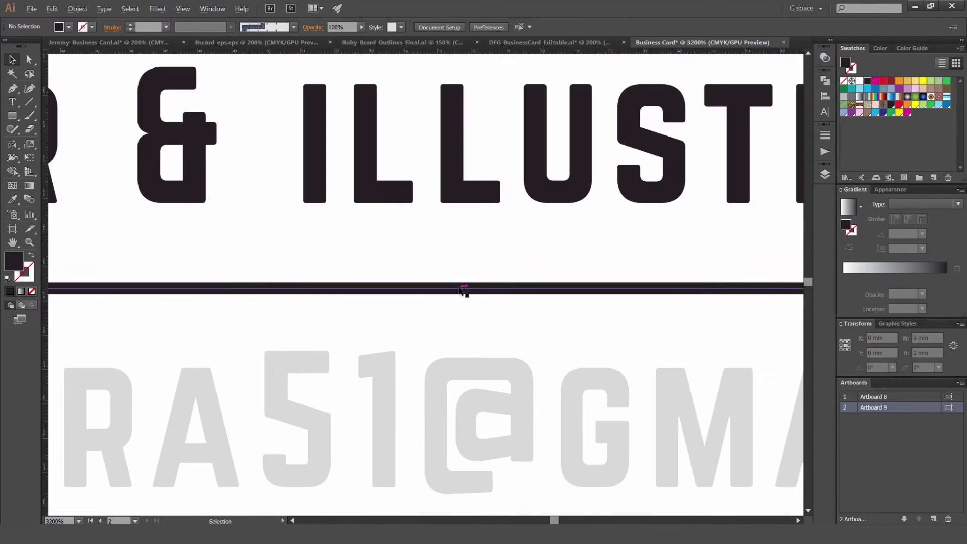
{"action": "key", "text": "ctrl+minus"}
{"action": "key", "text": "ctrl+minus"}
{"action": "key", "text": "ctrl+minus"}
{"action": "key", "text": "ctrl+minus"}
{"action": "key", "text": "ctrl+minus"}
{"action": "key", "text": "ctrl+minus"}
{"action": "key", "text": "ctrl+minus"}
{"action": "key", "text": "ctrl+minus"}
{"action": "key", "text": "ctrl+plus"}
{"action": "scroll", "coordinate": [613, 207], "scroll_direction": "up", "scroll_amount": 2}
{"action": "scroll", "coordinate": [482, 214], "scroll_direction": "down", "scroll_amount": 3}
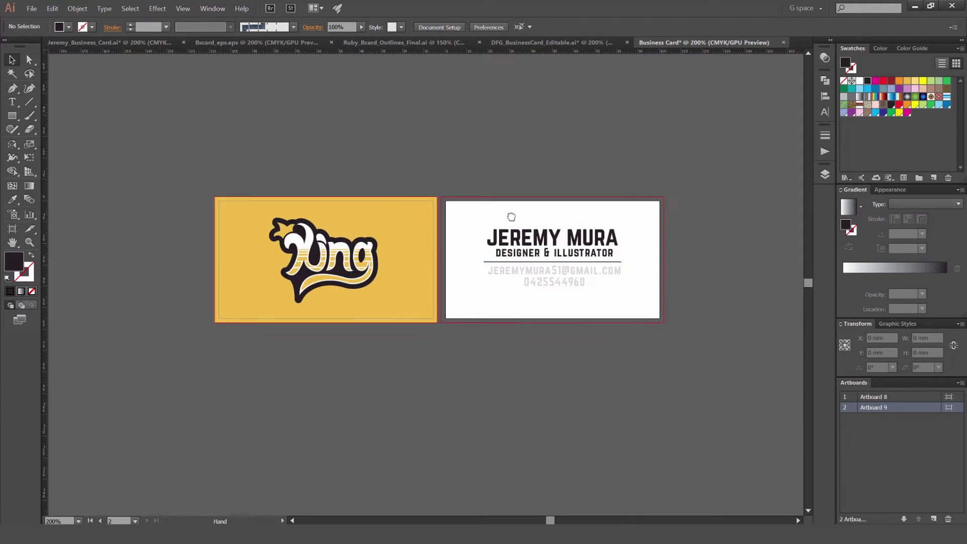
{"action": "scroll", "coordinate": [377, 250], "scroll_direction": "up", "scroll_amount": 3}
{"action": "left_click_drag", "start_coordinate": [377, 249], "coordinate": [437, 235]}
{"action": "scroll", "coordinate": [525, 162], "scroll_direction": "down", "scroll_amount": 1}
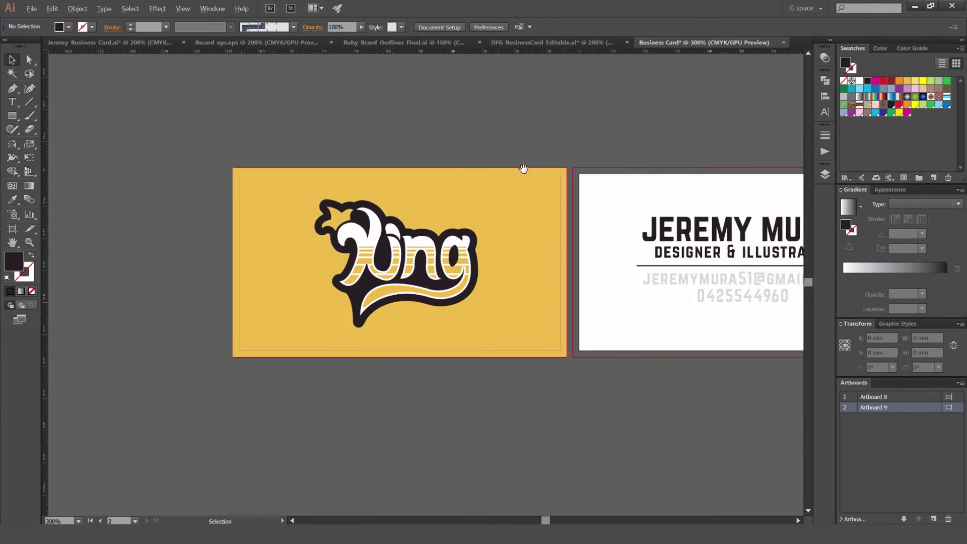
{"action": "left_click_drag", "start_coordinate": [524, 162], "coordinate": [498, 177]}
{"action": "key", "text": "ctrl+plus"}
{"action": "key", "text": "ctrl+plus"}
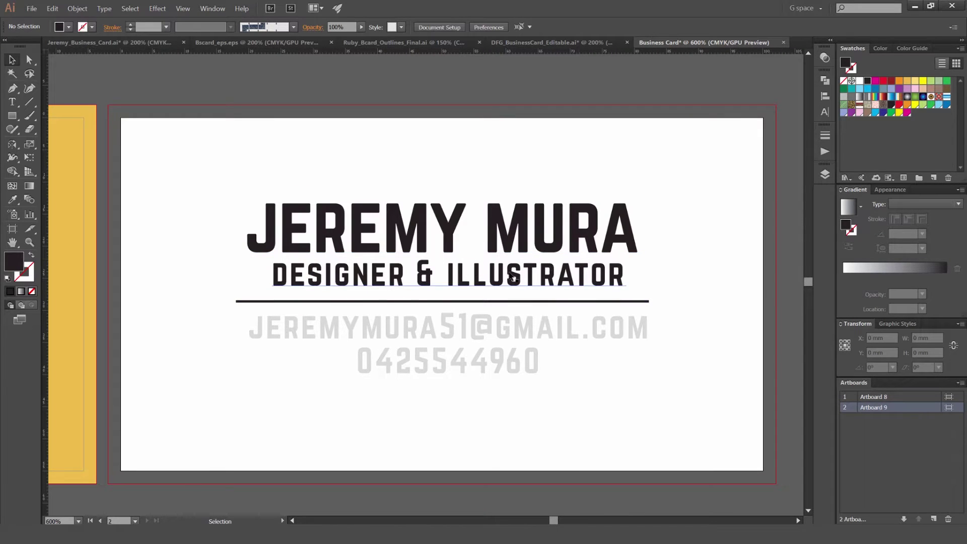
{"action": "left_click", "coordinate": [339, 327]}
{"action": "key", "text": "ctrl+plus"}
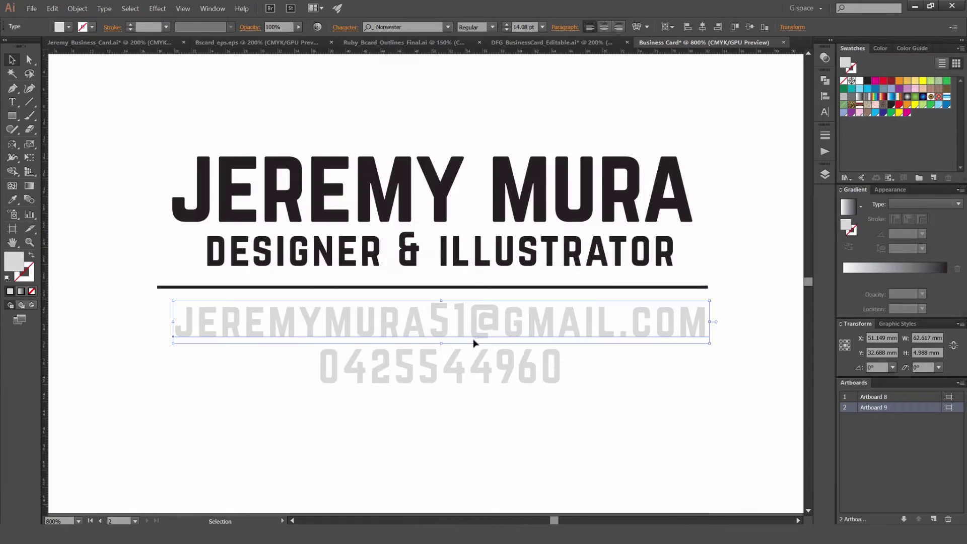
{"action": "scroll", "coordinate": [460, 328], "scroll_direction": "down", "scroll_amount": 1}
{"action": "key", "text": "ctrl+minus"}
{"action": "key", "text": "ctrl+minus"}
{"action": "key", "text": "ctrl+minus"}
{"action": "left_click", "coordinate": [582, 372]}
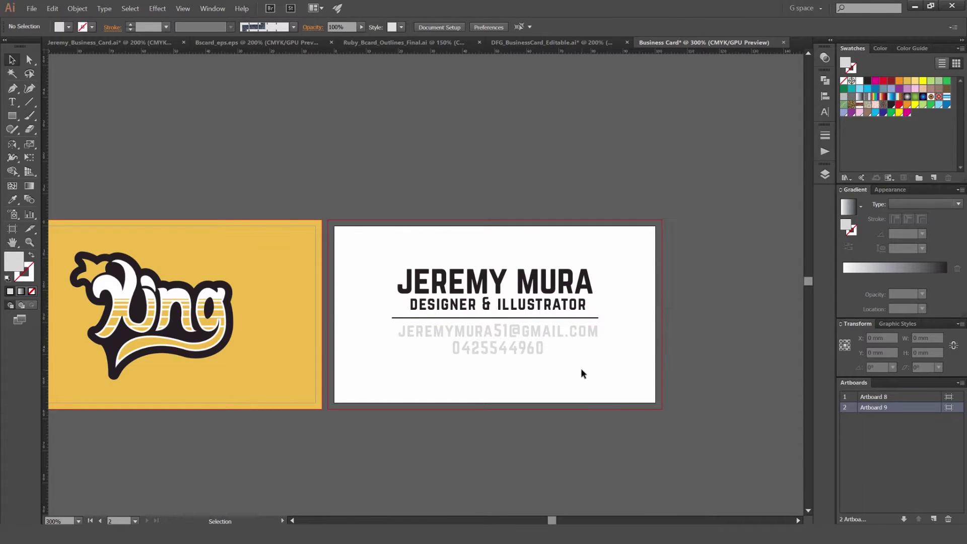
{"action": "scroll", "coordinate": [524, 344], "scroll_direction": "up", "scroll_amount": 2}
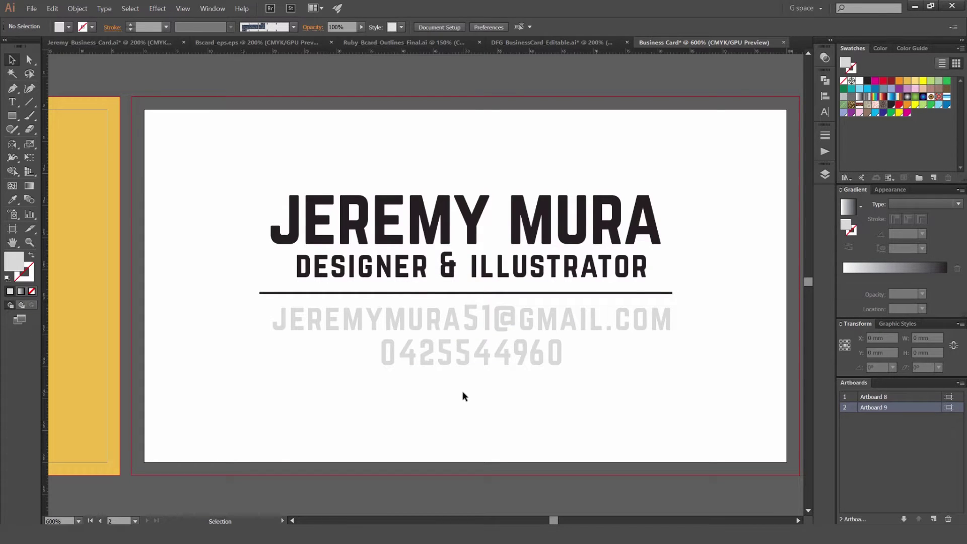
{"action": "scroll", "coordinate": [571, 404], "scroll_direction": "down", "scroll_amount": 2}
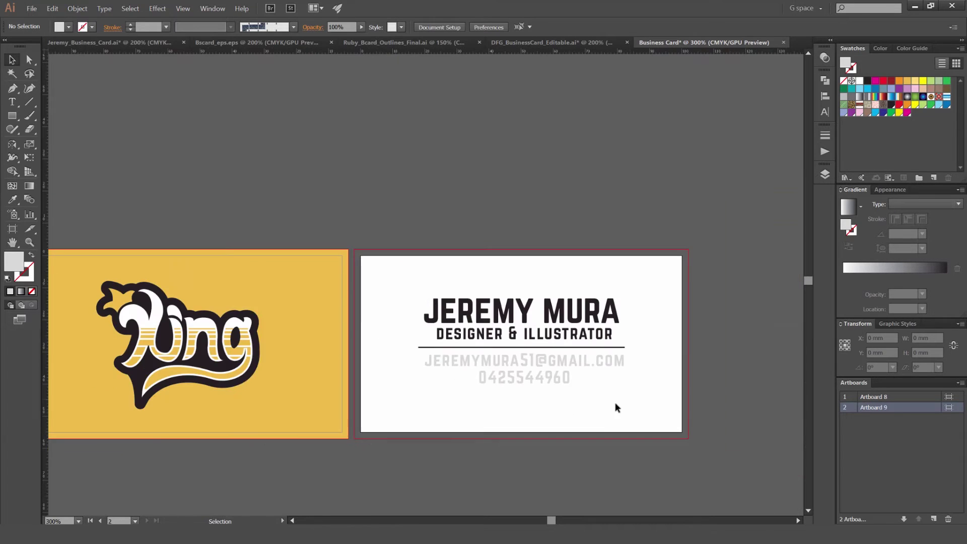
{"action": "scroll", "coordinate": [540, 406], "scroll_direction": "right", "scroll_amount": 2}
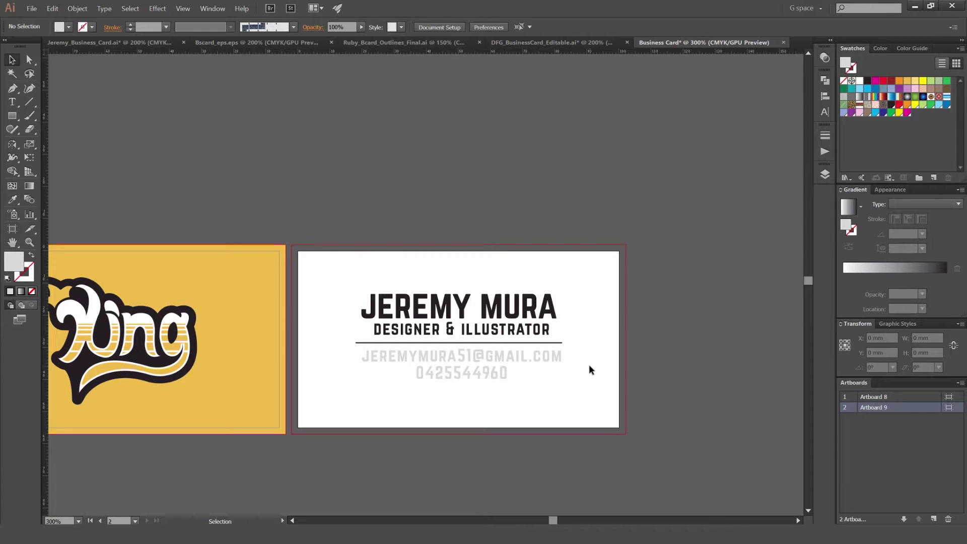
{"action": "left_click_drag", "start_coordinate": [543, 372], "coordinate": [633, 350]}
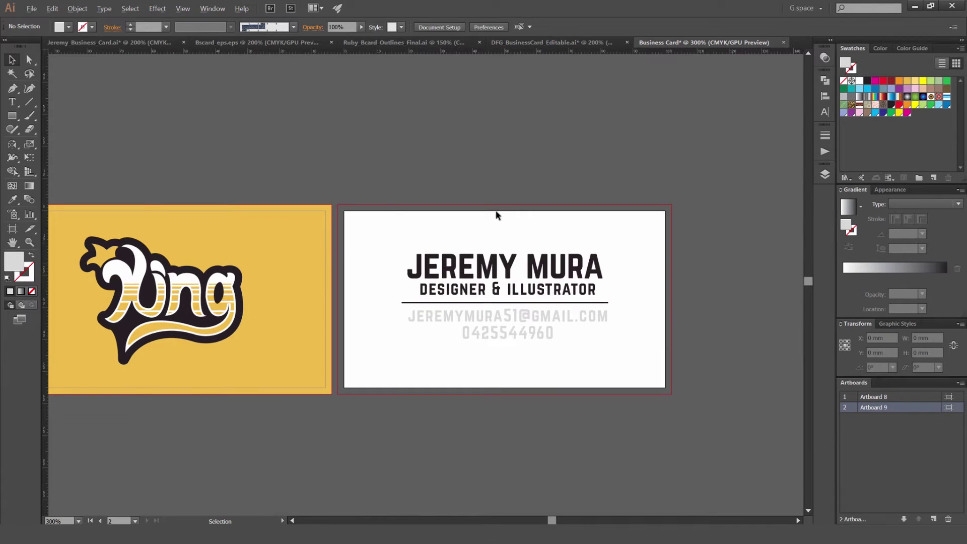
{"action": "scroll", "coordinate": [499, 213], "scroll_direction": "down", "scroll_amount": 1}
{"action": "scroll", "coordinate": [504, 195], "scroll_direction": "up", "scroll_amount": 1}
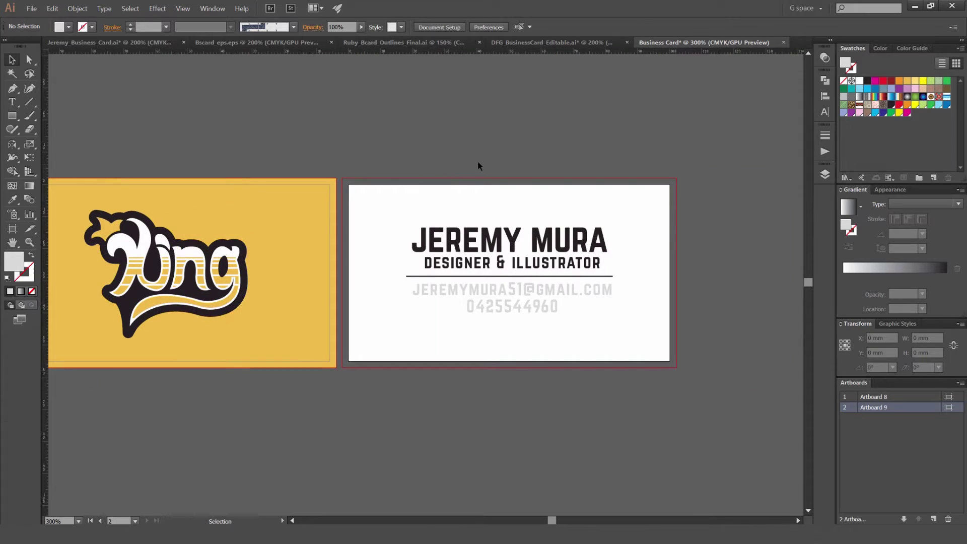
Step: Save As Adobe PDF (*.PDF) to the Desktop, replacing the name's space with an underscore
{"action": "left_click", "coordinate": [31, 9]}
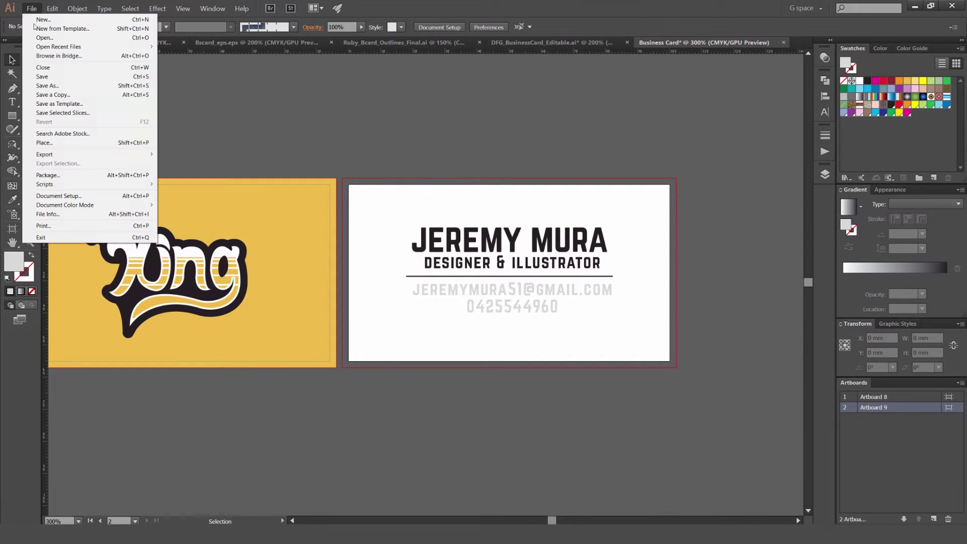
{"action": "left_click", "coordinate": [64, 87]}
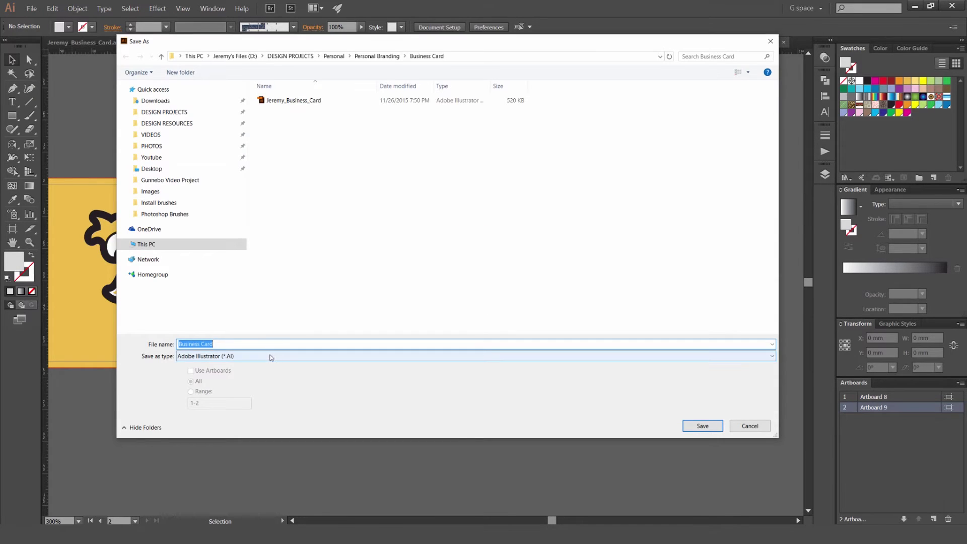
{"action": "left_click", "coordinate": [269, 356]}
{"action": "left_click", "coordinate": [272, 388]}
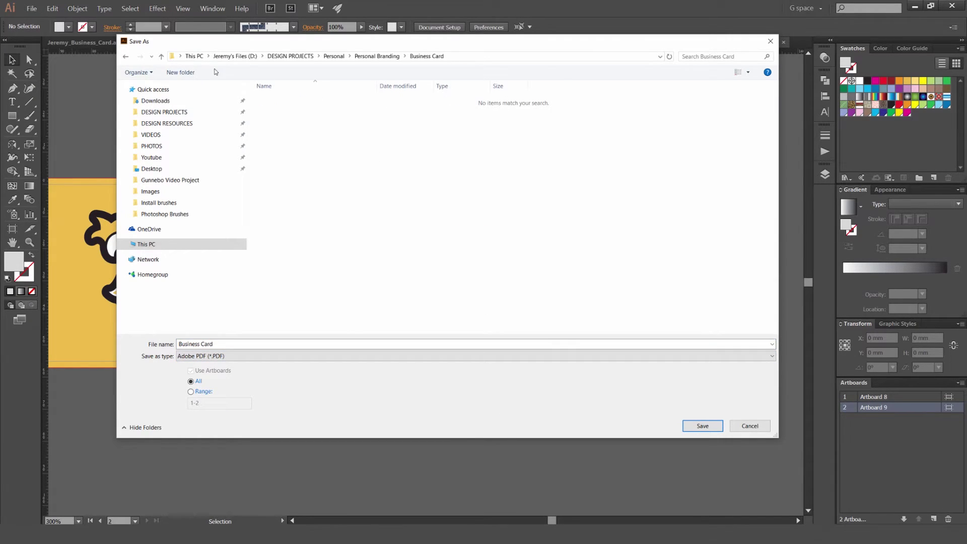
{"action": "left_click", "coordinate": [151, 169]}
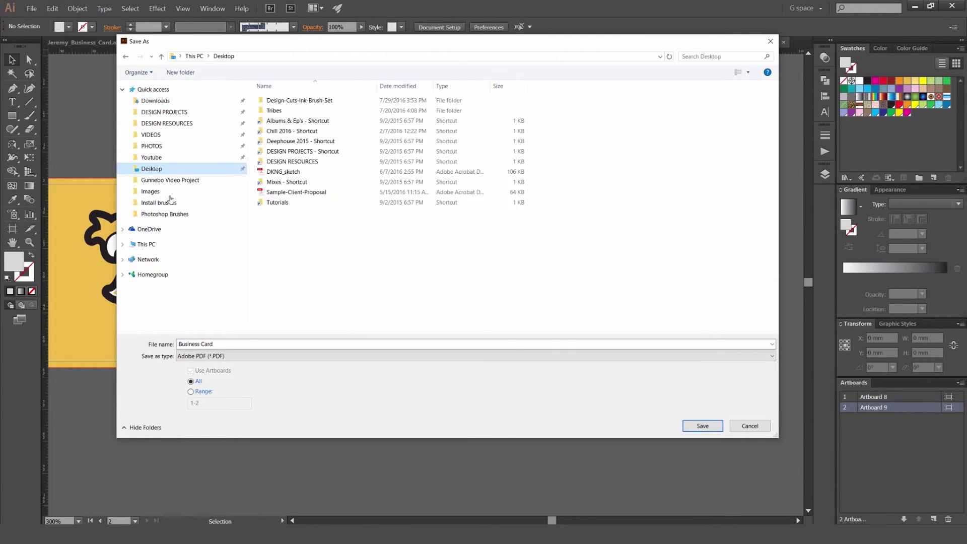
{"action": "left_click", "coordinate": [245, 343]}
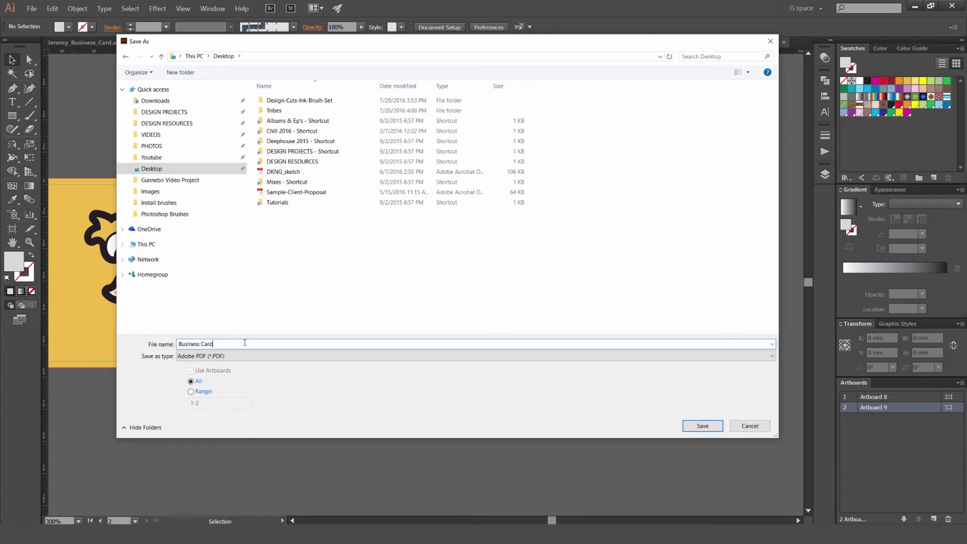
{"action": "left_click", "coordinate": [201, 343]}
{"action": "key", "text": "BackSpace"}
{"action": "type", "text": "_"}
{"action": "left_click", "coordinate": [745, 430]}
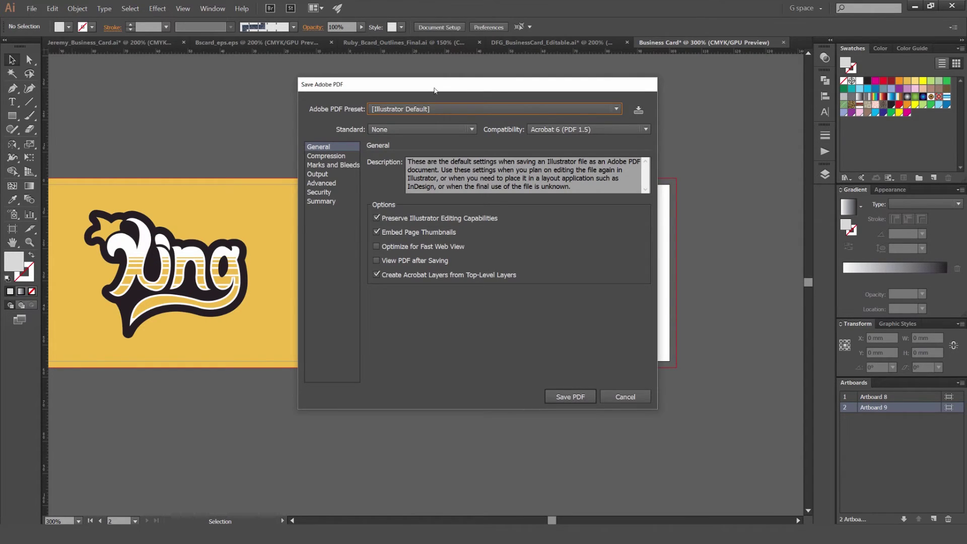
Step: Turn off Preserve Illustrator Editing Capabilities, Embed Page Thumbnails and Create Acrobat Layers
{"action": "left_click", "coordinate": [442, 221]}
{"action": "left_click", "coordinate": [444, 236]}
{"action": "left_click", "coordinate": [444, 278]}
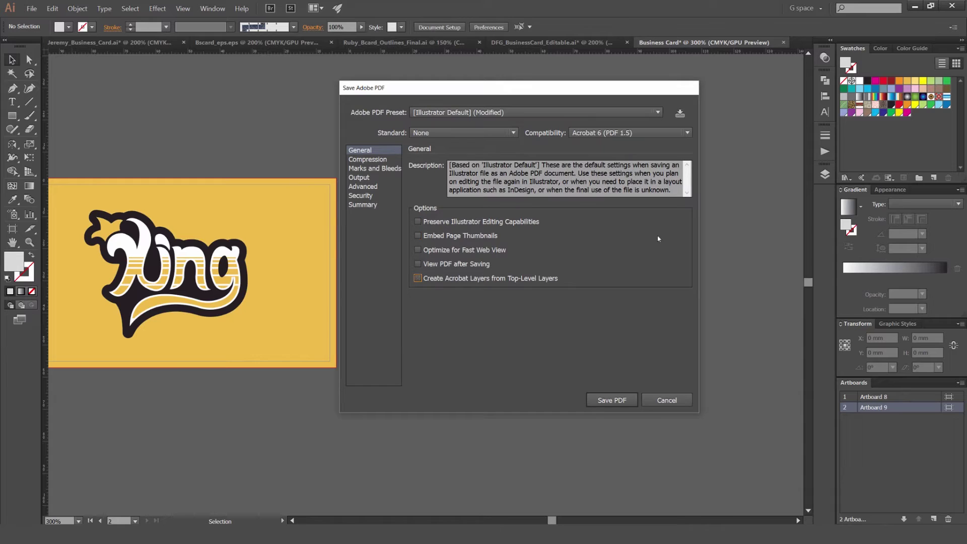
{"action": "left_click", "coordinate": [364, 169]}
{"action": "left_click", "coordinate": [401, 160]}
{"action": "key", "text": "Up"}
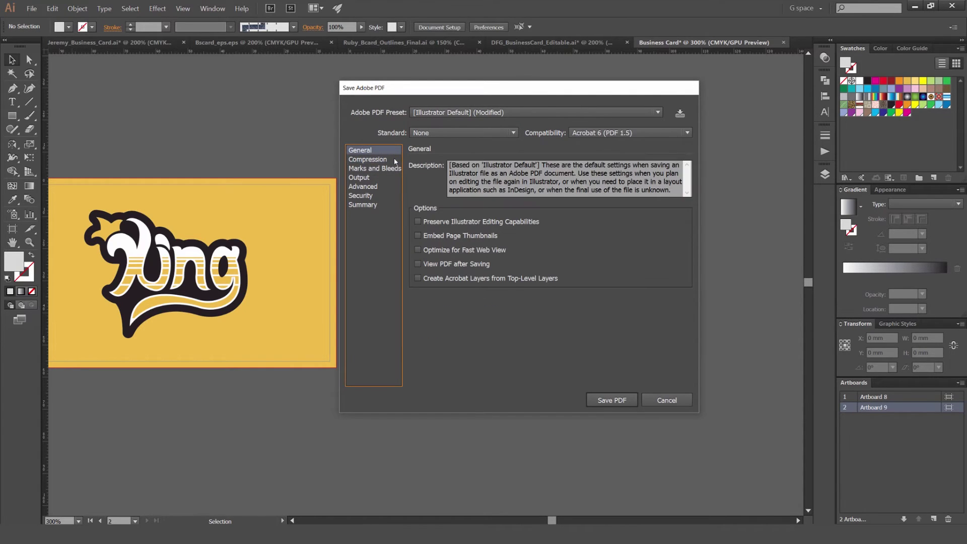
{"action": "left_click", "coordinate": [381, 163]}
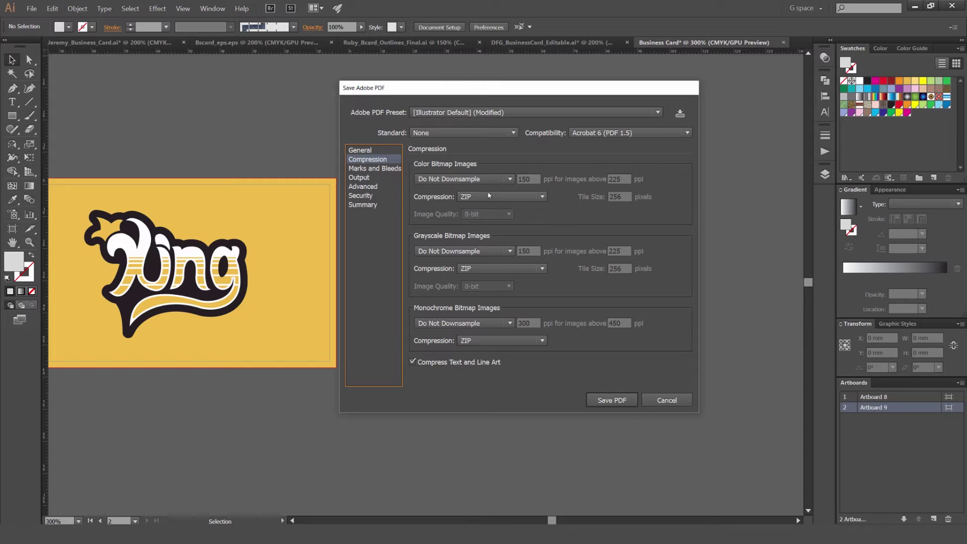
Step: In Marks and Bleeds, keep Trim Marks and drop colour bars, page information and other marks
{"action": "left_click", "coordinate": [379, 171]}
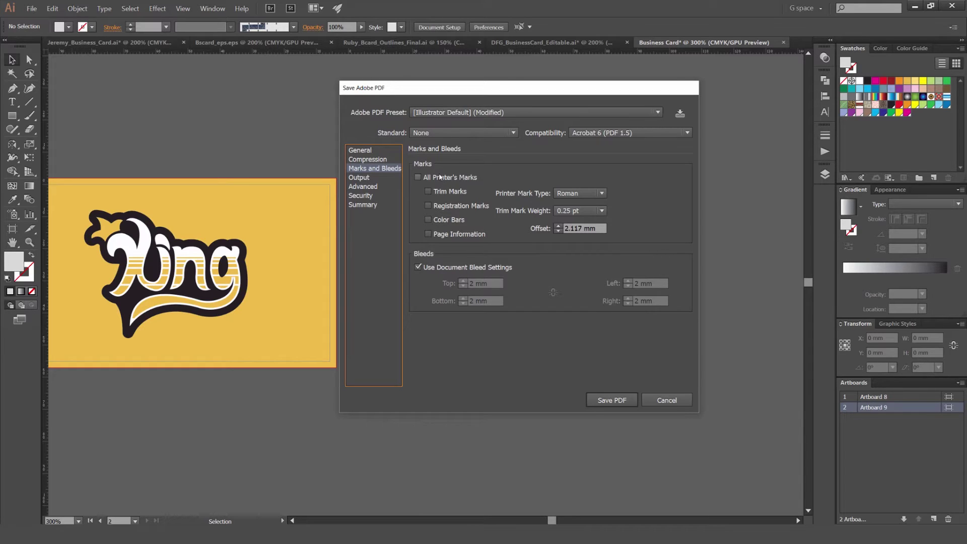
{"action": "left_click", "coordinate": [440, 177]}
{"action": "left_click", "coordinate": [444, 192]}
{"action": "left_click", "coordinate": [441, 220]}
{"action": "left_click", "coordinate": [443, 234]}
{"action": "left_click", "coordinate": [443, 206]}
Step: Review the Output, Security and Summary panels, then save Business_Card_Print.pdf
{"action": "left_click", "coordinate": [359, 177]}
{"action": "left_click", "coordinate": [361, 196]}
{"action": "left_click", "coordinate": [358, 177]}
{"action": "left_click", "coordinate": [363, 204]}
{"action": "left_click", "coordinate": [360, 150]}
{"action": "left_click", "coordinate": [612, 400]}
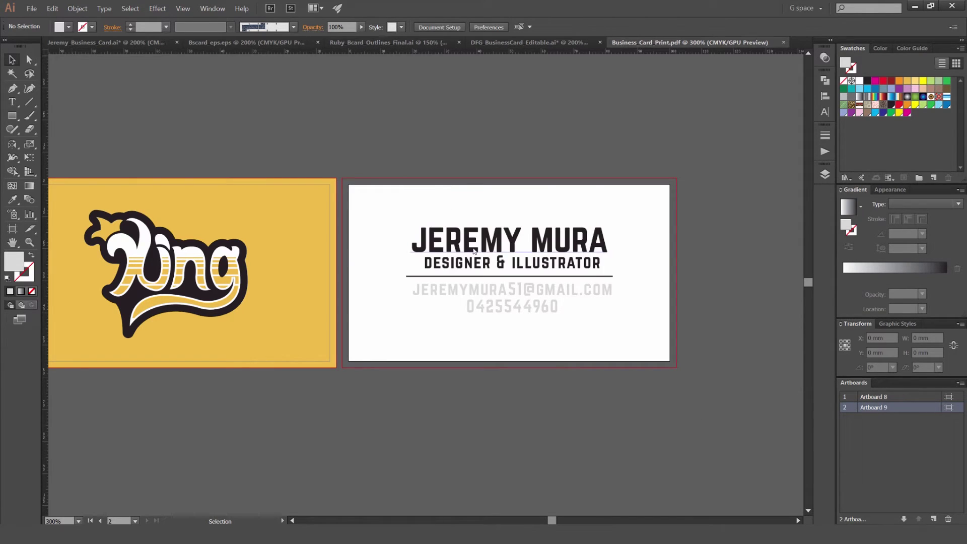
Step: Select the contact text and divider and confirm the lettering is already outlined
{"action": "key", "text": "ctrl+minus"}
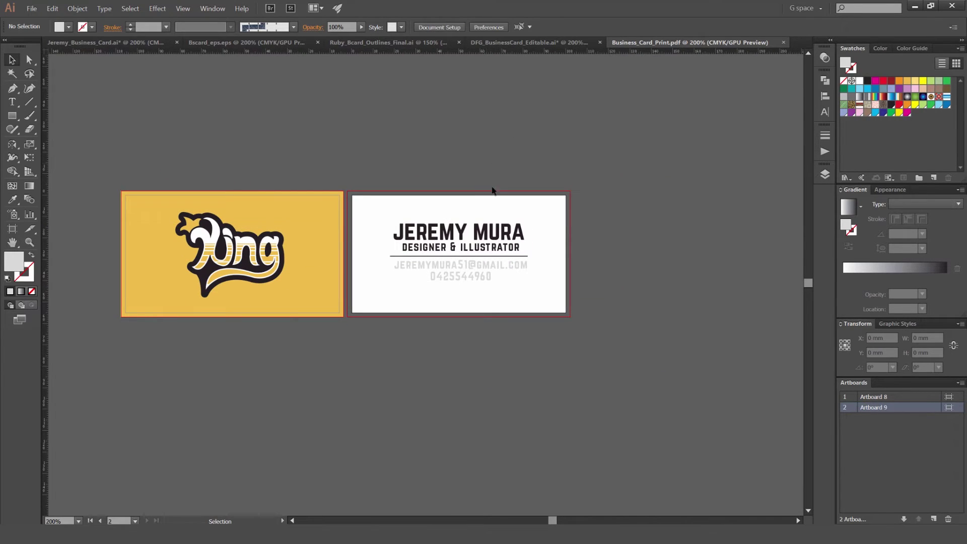
{"action": "left_click_drag", "start_coordinate": [451, 195], "coordinate": [401, 319]}
{"action": "scroll", "coordinate": [473, 283], "scroll_direction": "up", "scroll_amount": 2}
{"action": "scroll", "coordinate": [498, 207], "scroll_direction": "up", "scroll_amount": 1}
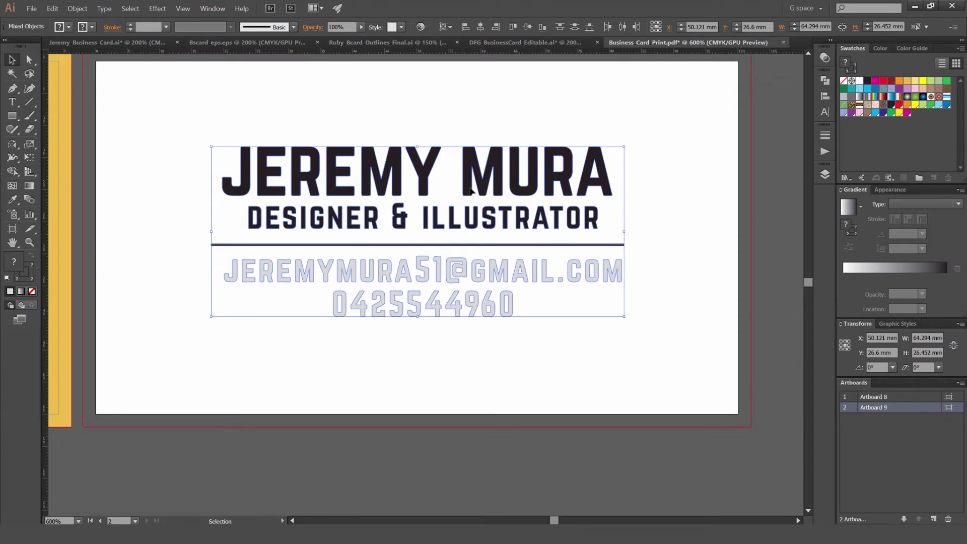
{"action": "left_click", "coordinate": [104, 9]}
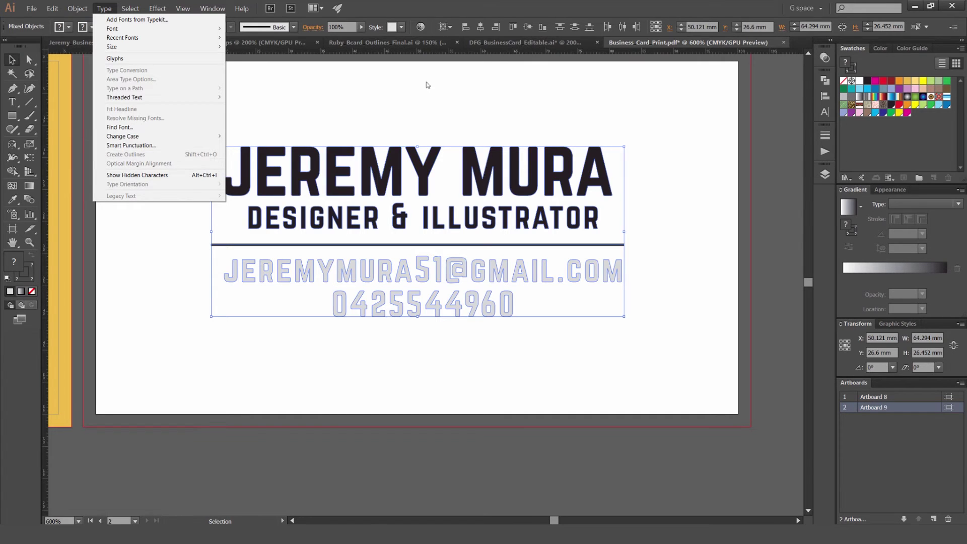
{"action": "key", "text": "Escape"}
{"action": "scroll", "coordinate": [423, 181], "scroll_direction": "up", "scroll_amount": 4}
{"action": "key", "text": "a"}
{"action": "left_click_drag", "start_coordinate": [390, 183], "coordinate": [424, 210]}
{"action": "scroll", "coordinate": [474, 139], "scroll_direction": "down", "scroll_amount": 4}
{"action": "key", "text": "v"}
Step: Expand the King logo's fill and stroke into plain shapes with Object > Expand
{"action": "scroll", "coordinate": [529, 260], "scroll_direction": "left", "scroll_amount": 3}
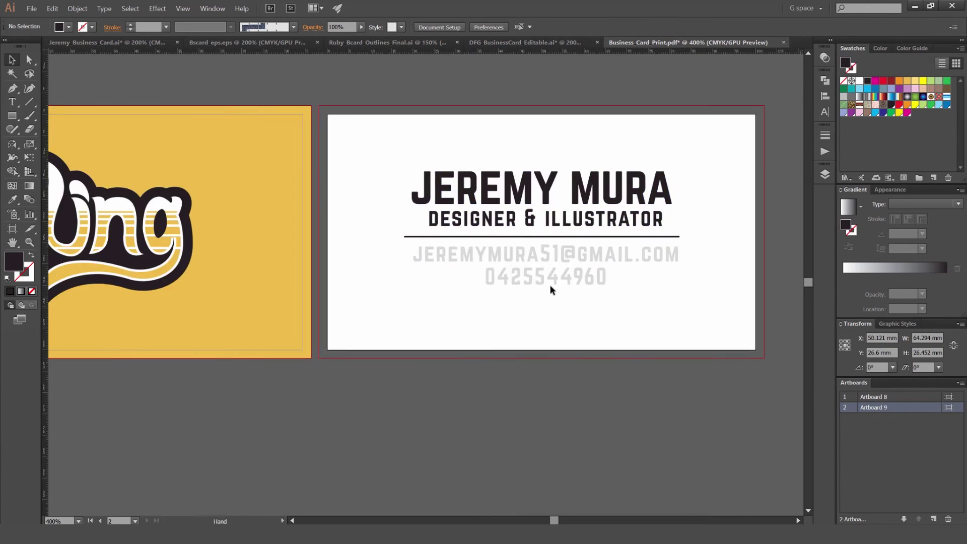
{"action": "scroll", "coordinate": [529, 260], "scroll_direction": "down", "scroll_amount": 3}
{"action": "left_click", "coordinate": [302, 186]}
{"action": "scroll", "coordinate": [341, 222], "scroll_direction": "up", "scroll_amount": 4}
{"action": "scroll", "coordinate": [341, 222], "scroll_direction": "down", "scroll_amount": 3}
{"action": "key", "text": "a"}
{"action": "key", "text": "v"}
{"action": "left_click", "coordinate": [77, 9]}
{"action": "left_click", "coordinate": [87, 97]}
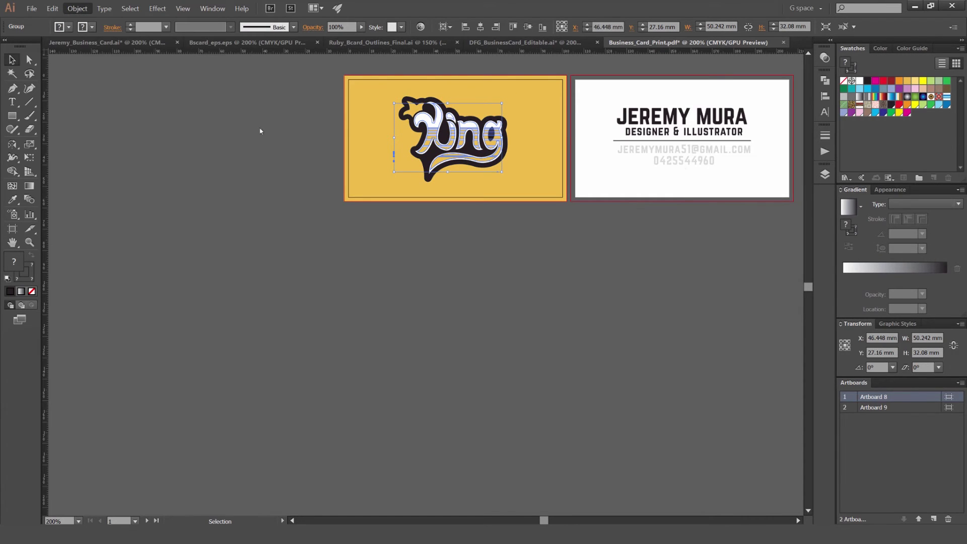
{"action": "key", "text": "Return"}
Step: Deselect the logo and zoom to show both cards fully
{"action": "left_click", "coordinate": [528, 120]}
{"action": "key", "text": "ctrl+plus"}
{"action": "key", "text": "ctrl+plus"}
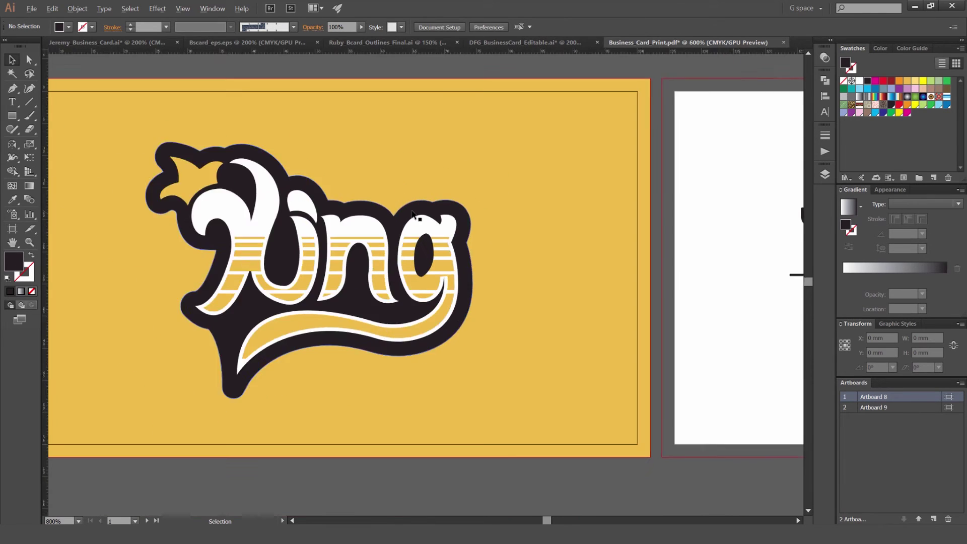
{"action": "scroll", "coordinate": [564, 180], "scroll_direction": "right", "scroll_amount": 3}
{"action": "key", "text": "ctrl+minus"}
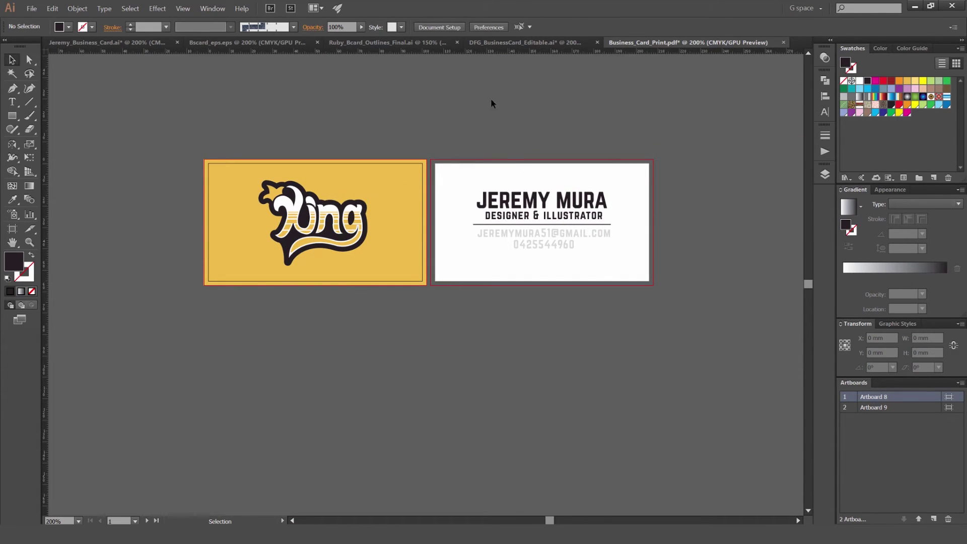
{"action": "key", "text": "ctrl+plus"}
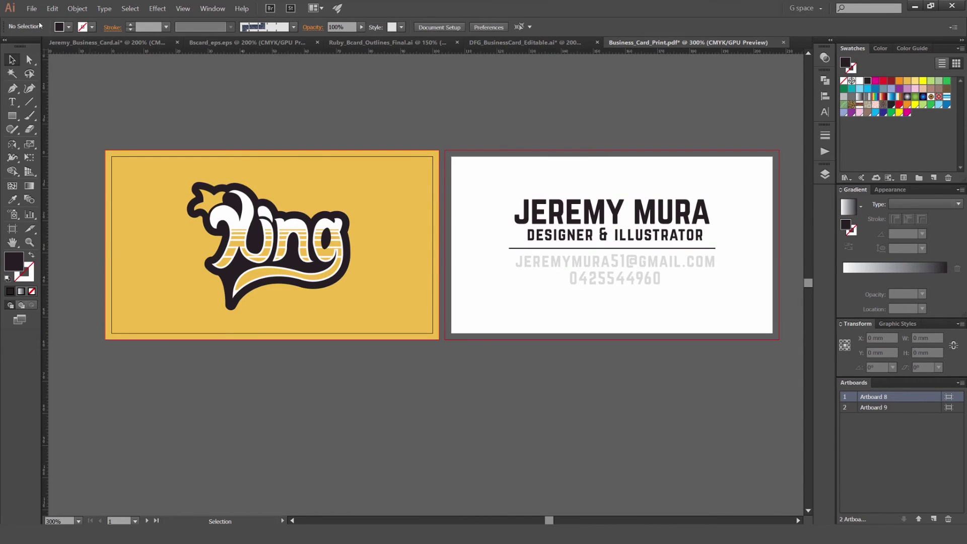
Step: Save a copy as Illustrator EPS named Business_Card_Print_Outlines with the default EPS options
{"action": "left_click", "coordinate": [31, 9]}
{"action": "left_click", "coordinate": [53, 93]}
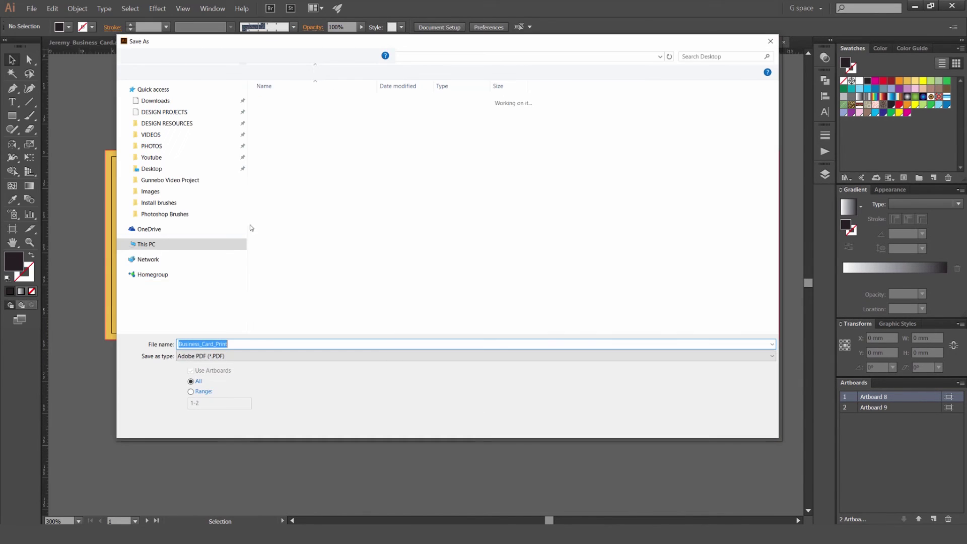
{"action": "left_click", "coordinate": [422, 356]}
{"action": "left_click", "coordinate": [422, 367]}
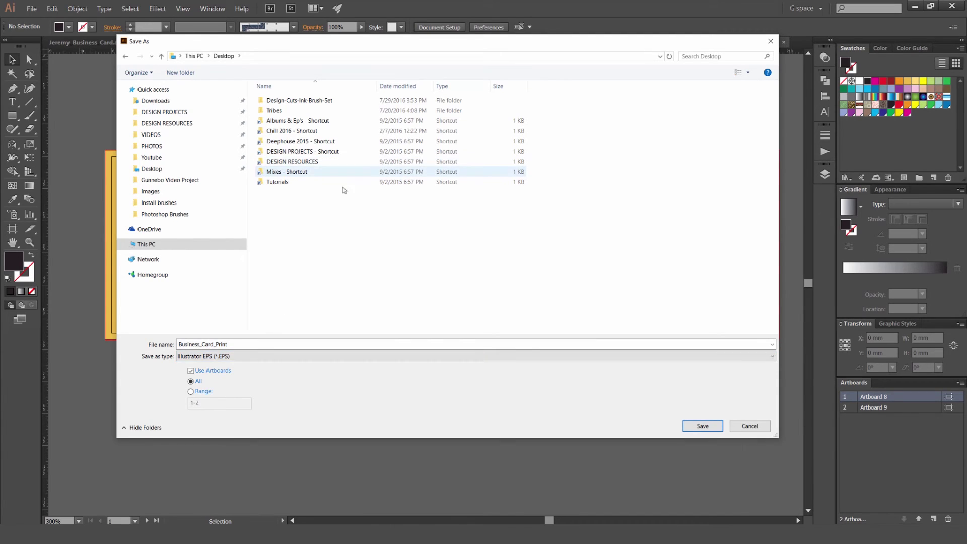
{"action": "double_click", "coordinate": [245, 343]}
{"action": "left_click", "coordinate": [289, 343]}
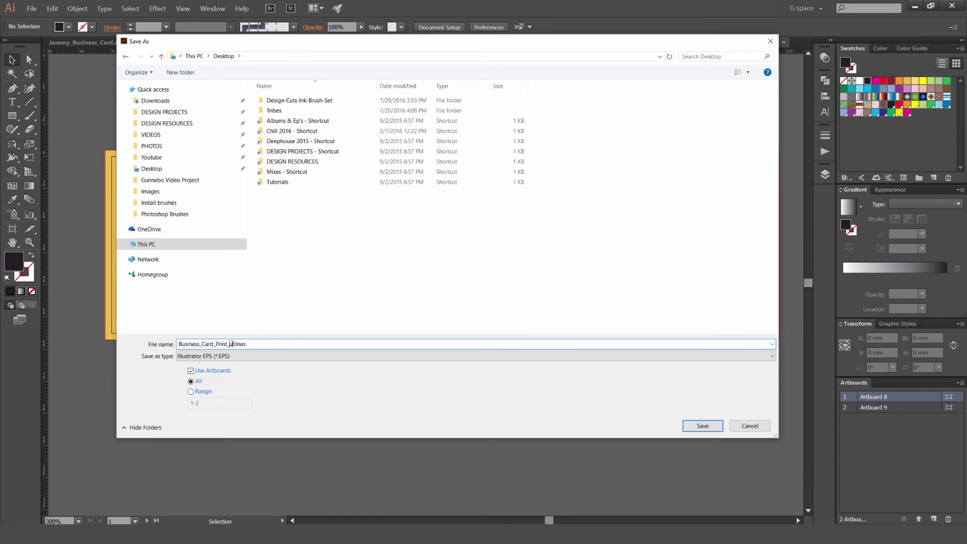
{"action": "type", "text": "ut"}
{"action": "left_click", "coordinate": [699, 426]}
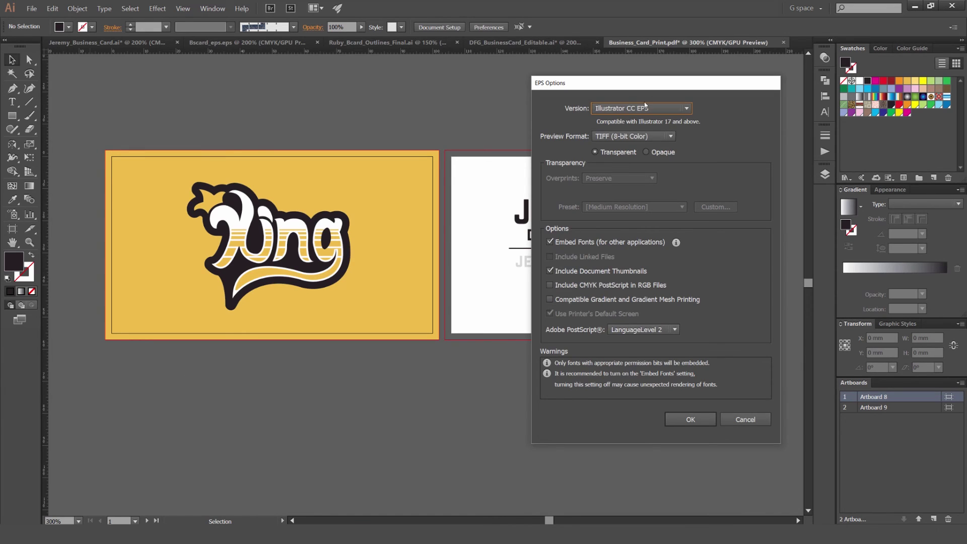
{"action": "left_click", "coordinate": [690, 419]}
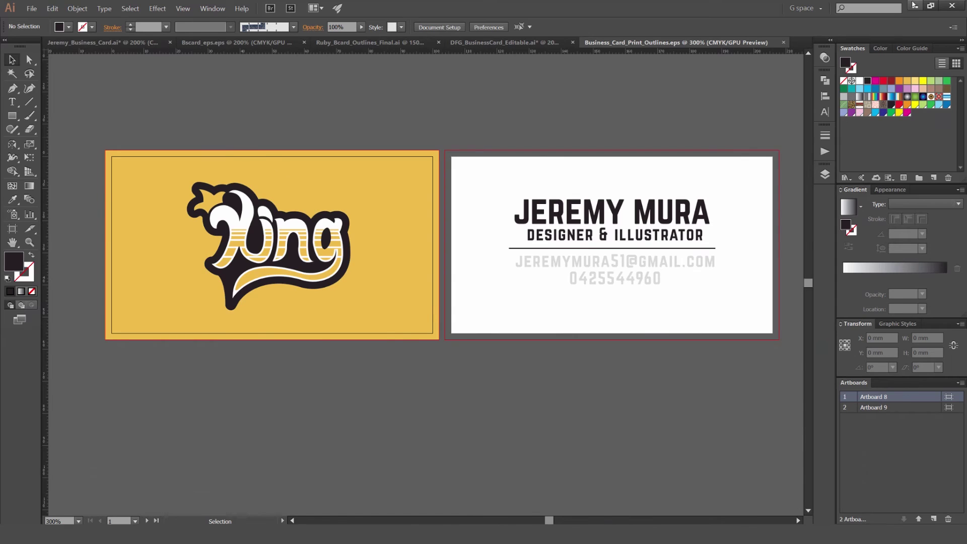
Step: Move the EPS icon on the desktop and review both trimmed pages of the print PDF
{"action": "left_click", "coordinate": [914, 5]}
{"action": "left_click_drag", "start_coordinate": [15, 61], "coordinate": [157, 64]}
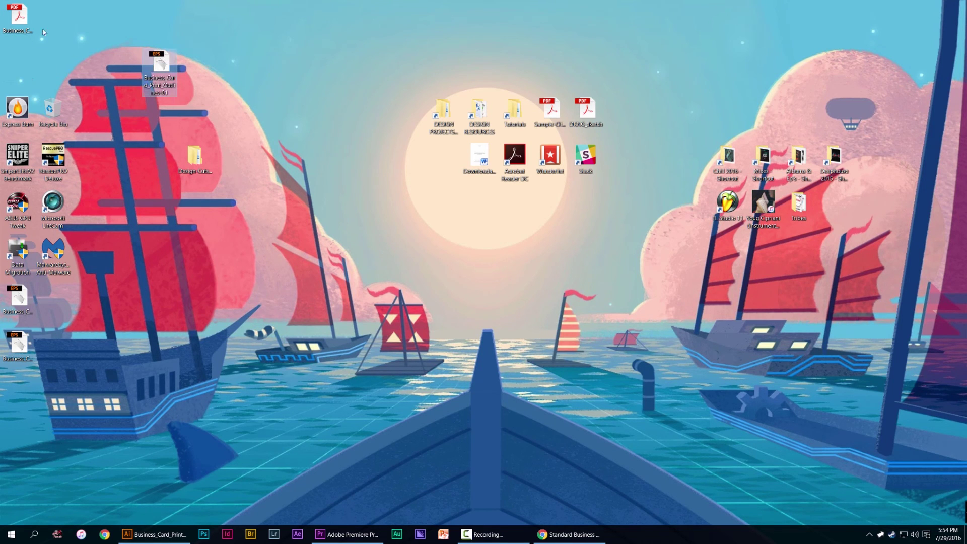
{"action": "double_click", "coordinate": [19, 18]}
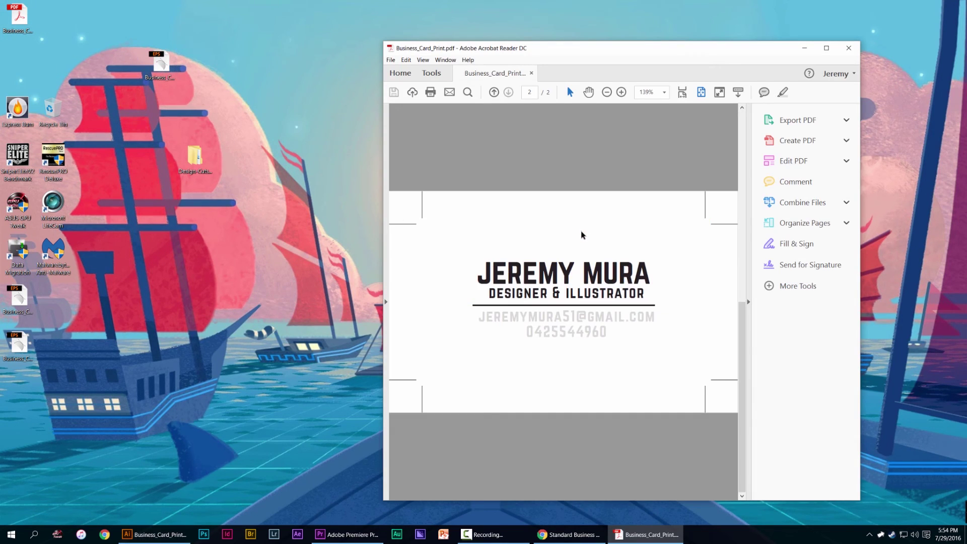
{"action": "scroll", "coordinate": [604, 240], "scroll_direction": "up", "scroll_amount": 1}
{"action": "scroll", "coordinate": [657, 249], "scroll_direction": "down", "scroll_amount": 1}
{"action": "scroll", "coordinate": [681, 159], "scroll_direction": "up", "scroll_amount": 1}
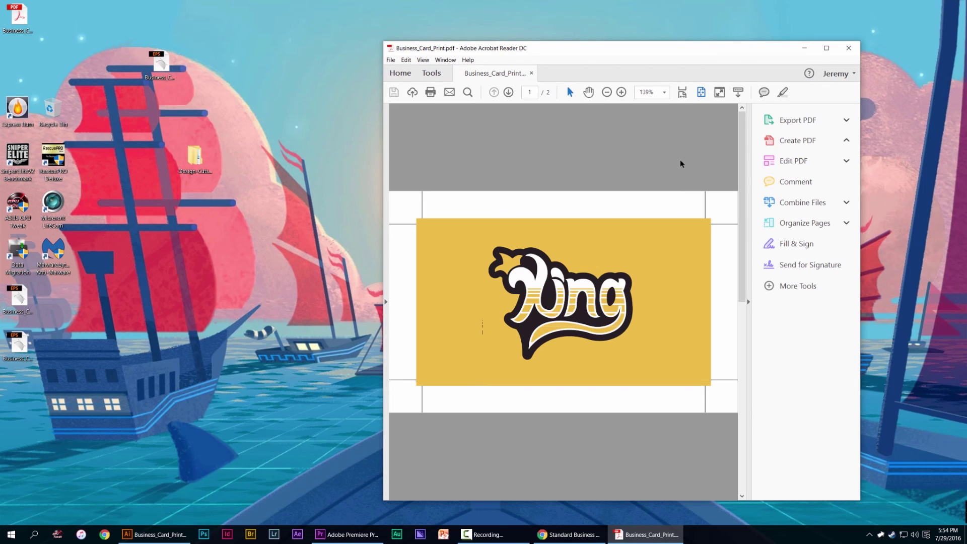
Step: Close the PDF and inspect the yellow logo card in Business_Card_Print_Outlines-01.eps in Illustrator
{"action": "left_click", "coordinate": [849, 47]}
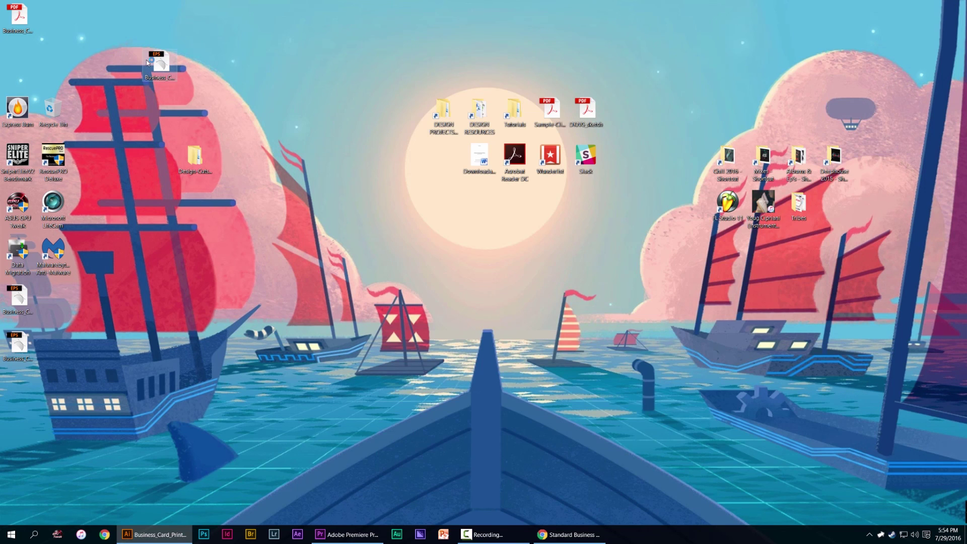
{"action": "double_click", "coordinate": [156, 64]}
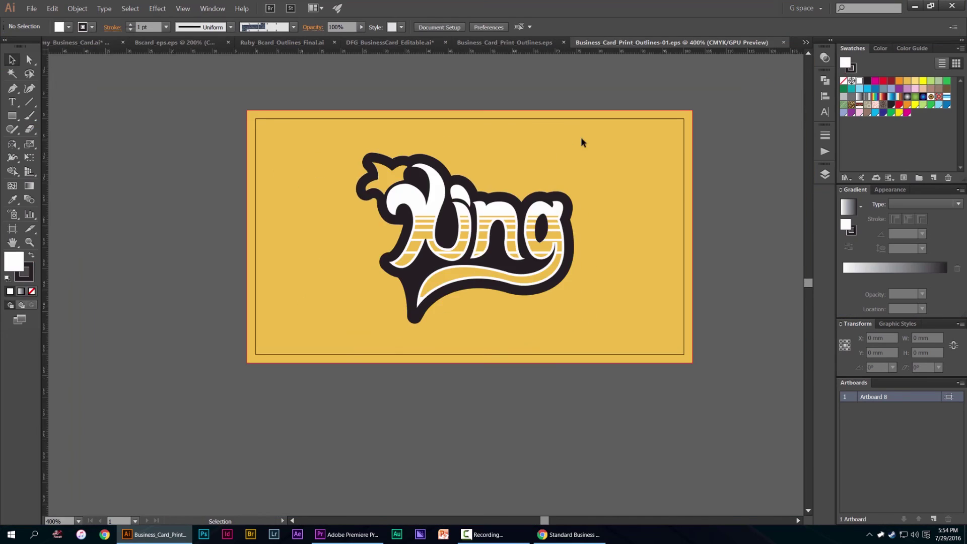
{"action": "scroll", "coordinate": [599, 138], "scroll_direction": "down", "scroll_amount": 5}
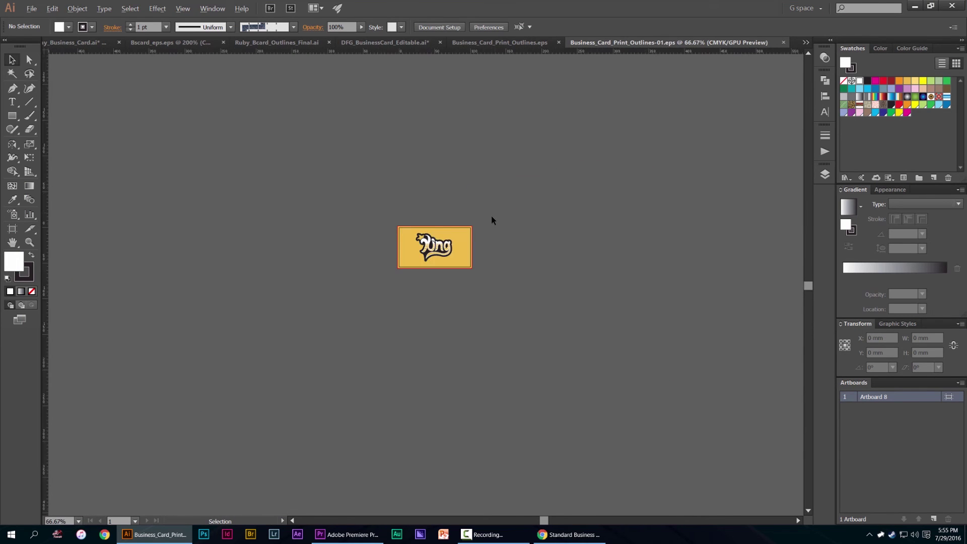
{"action": "scroll", "coordinate": [422, 244], "scroll_direction": "up", "scroll_amount": 2}
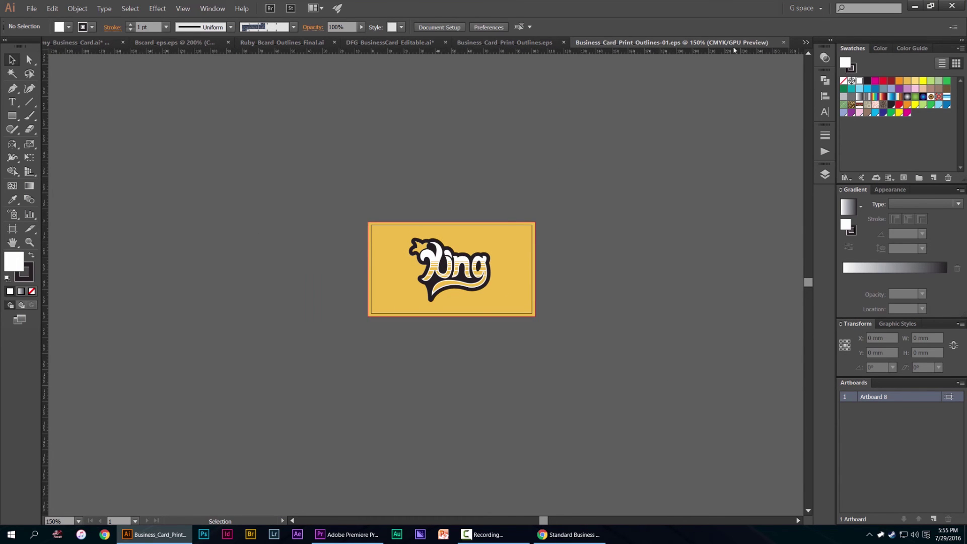
Step: Hide Illustrator and place the Business_Card_Print PDF icon beside the EPS icon on the desktop
{"action": "left_click", "coordinate": [915, 6]}
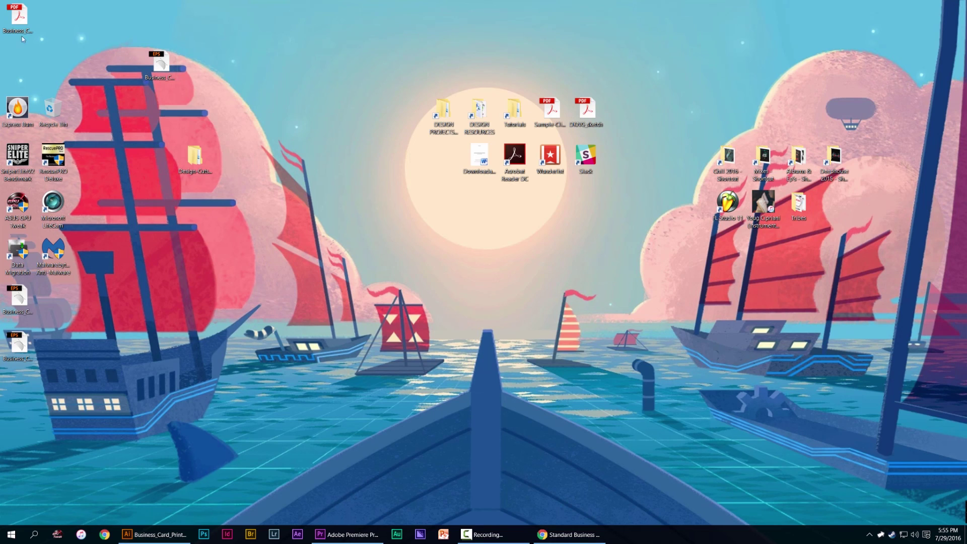
{"action": "left_click_drag", "start_coordinate": [23, 31], "coordinate": [119, 77]}
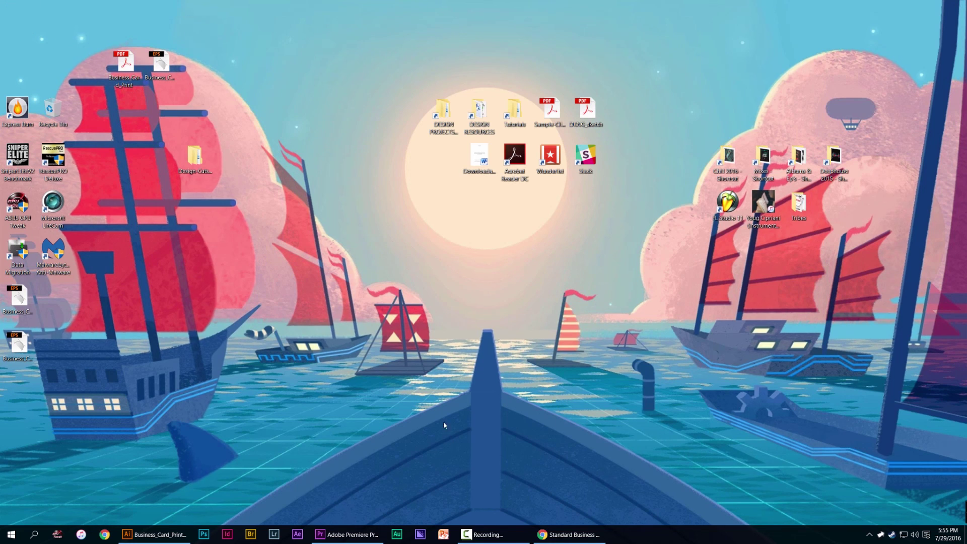
{"action": "left_click", "coordinate": [503, 534]}
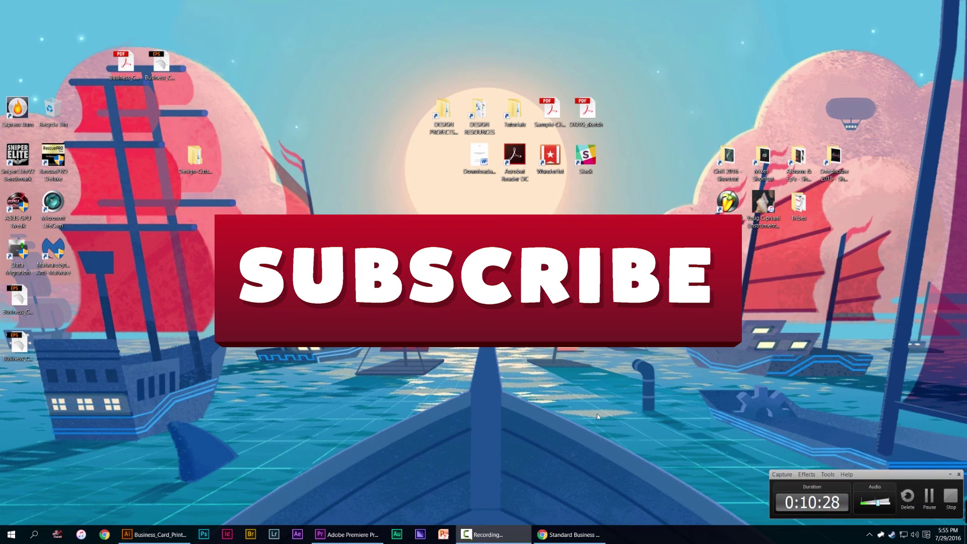